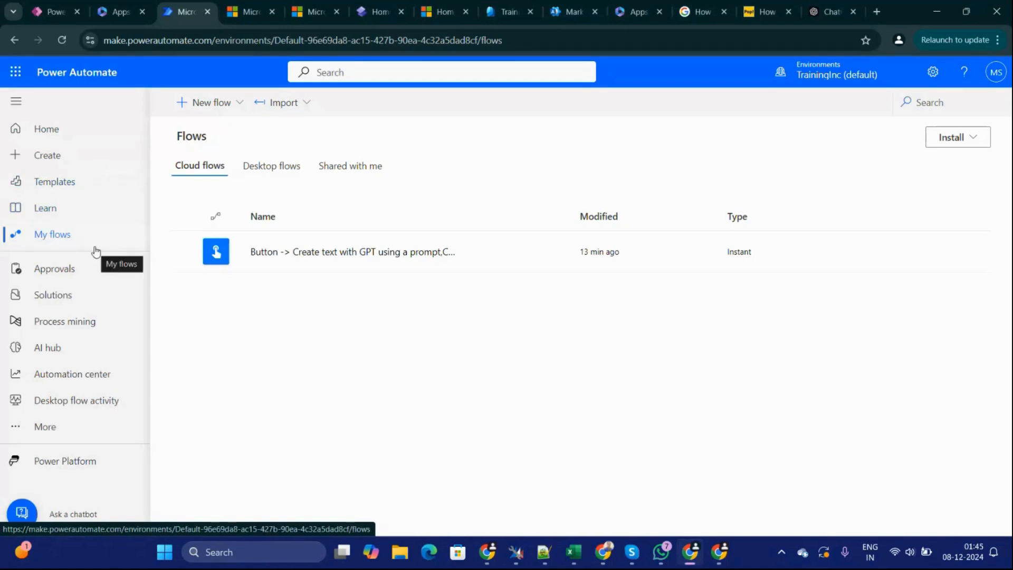
Step: Create a blank instant cloud flow in the classic designer with the "Manually trigger a flow" trigger
left_click(216, 108)
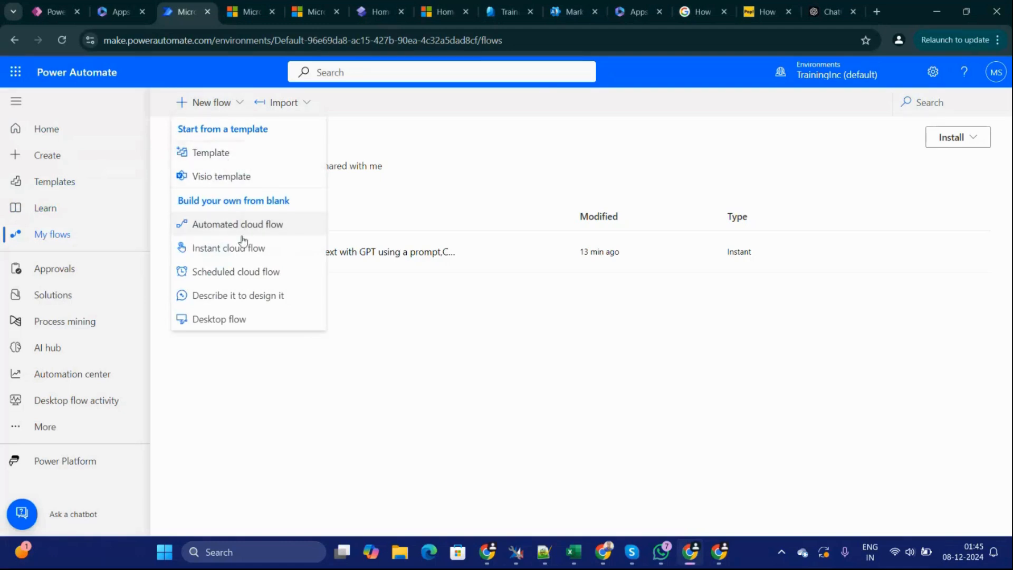
left_click(243, 256)
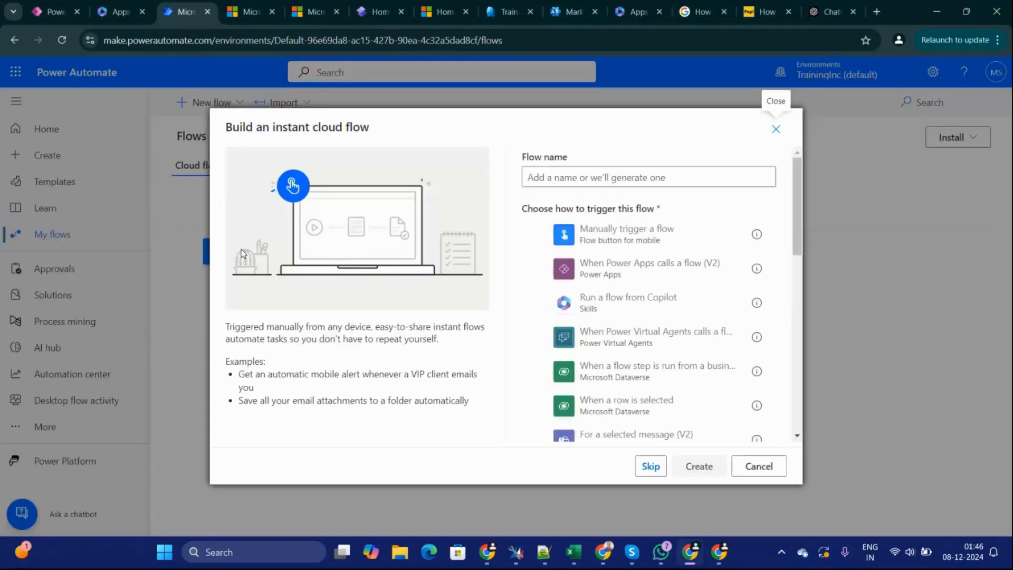
left_click(650, 467)
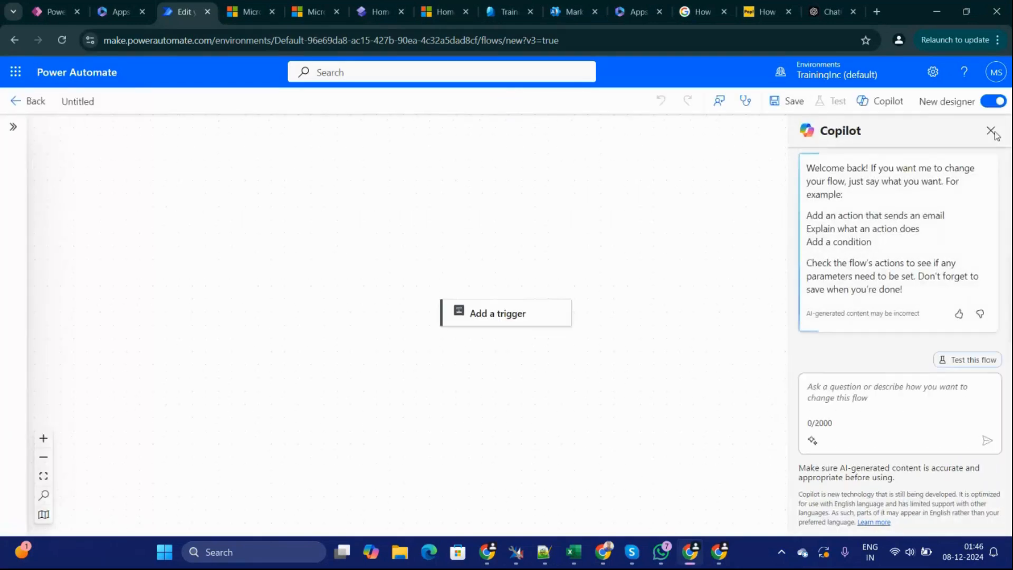
left_click(994, 101)
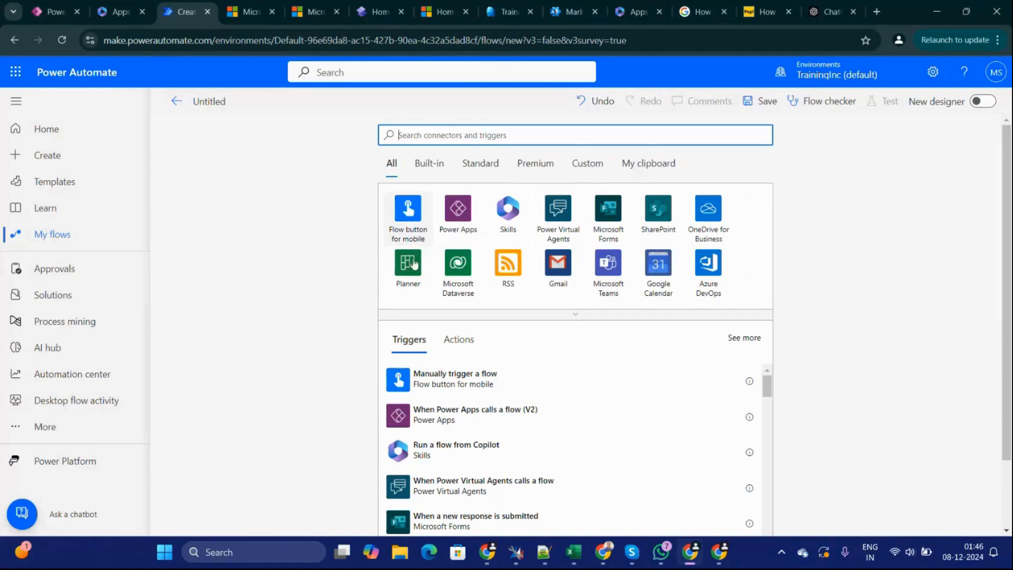
left_click(441, 386)
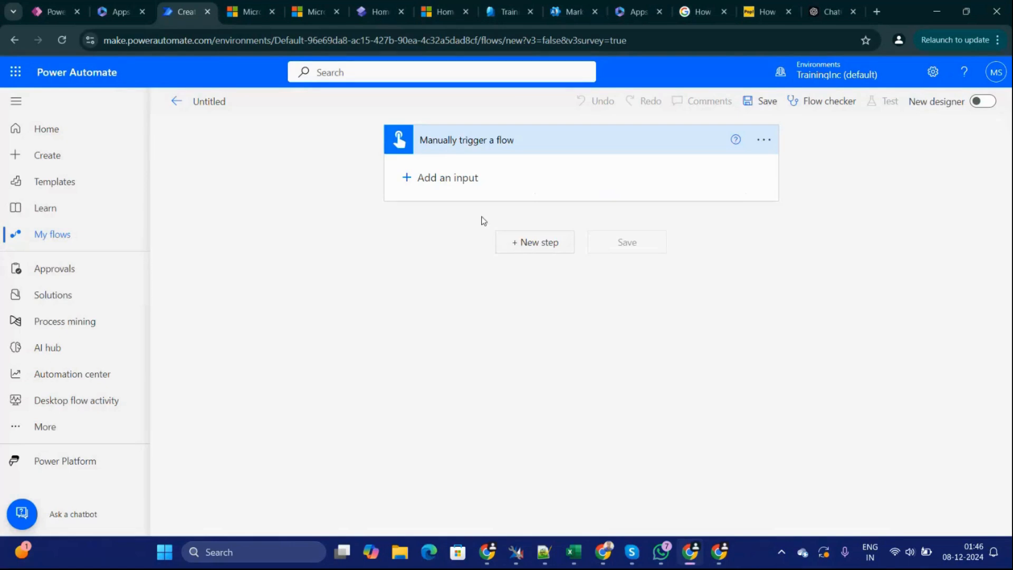
Step: Add a text input named "Suggestion" to the manual trigger
left_click(444, 182)
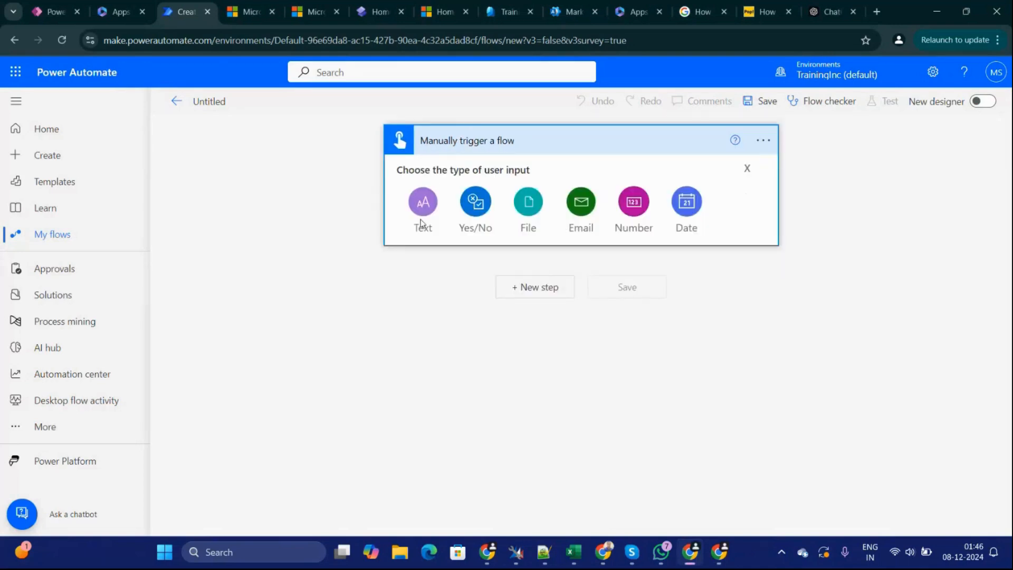
left_click(424, 206)
left_click(454, 171)
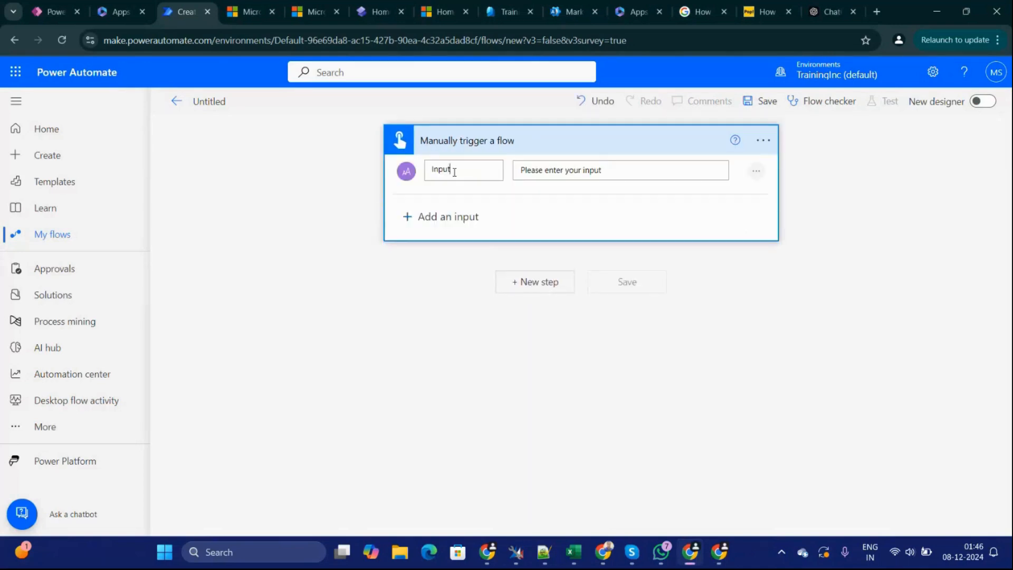
left_click_drag(454, 172, 432, 167)
key("BackSpace")
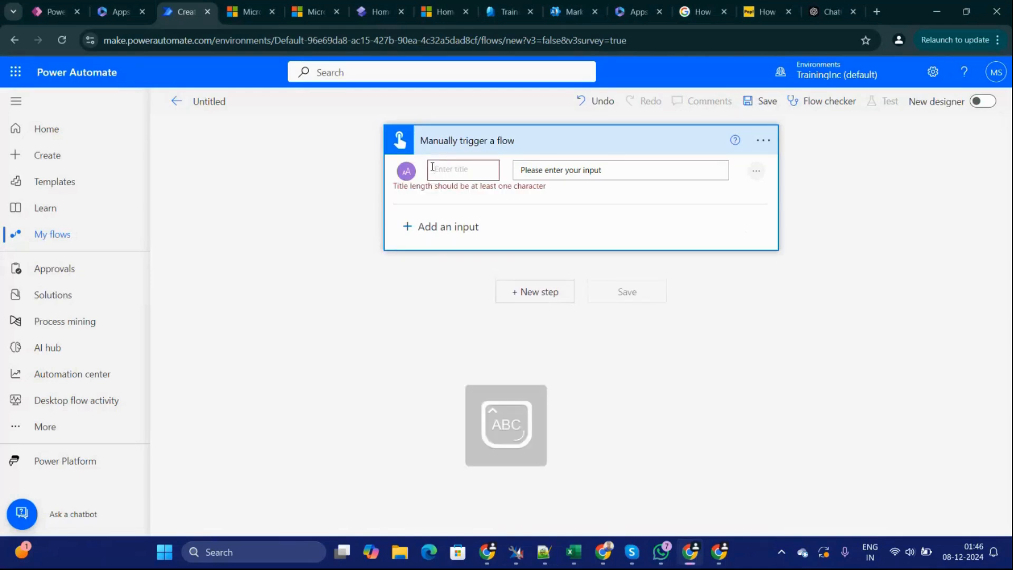
type("Ente")
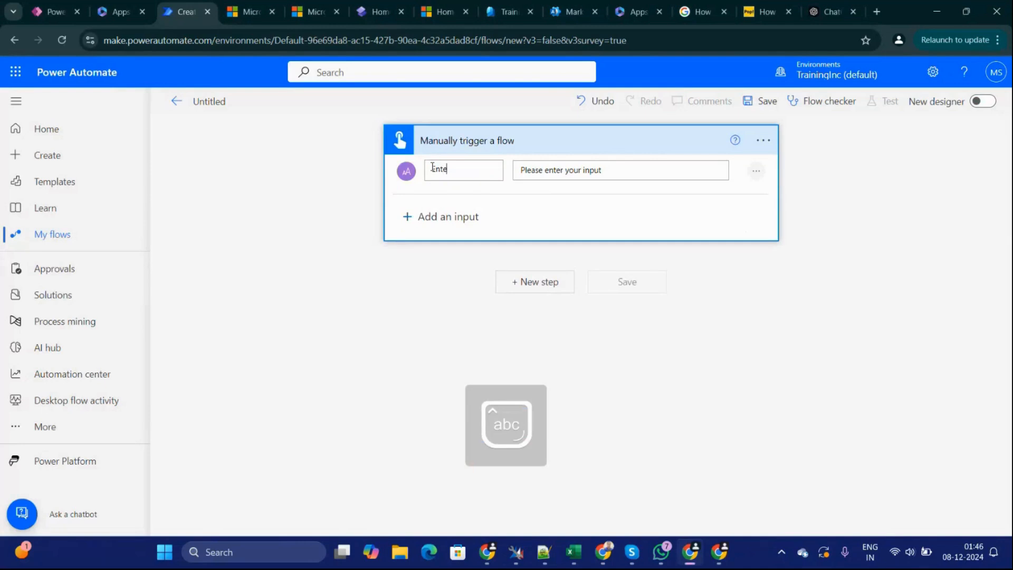
type("r")
key("BackSpace")
key("BackSpace")
key("BackSpace")
key("BackSpace")
key("BackSpace")
type("Iugges")
left_click(436, 252)
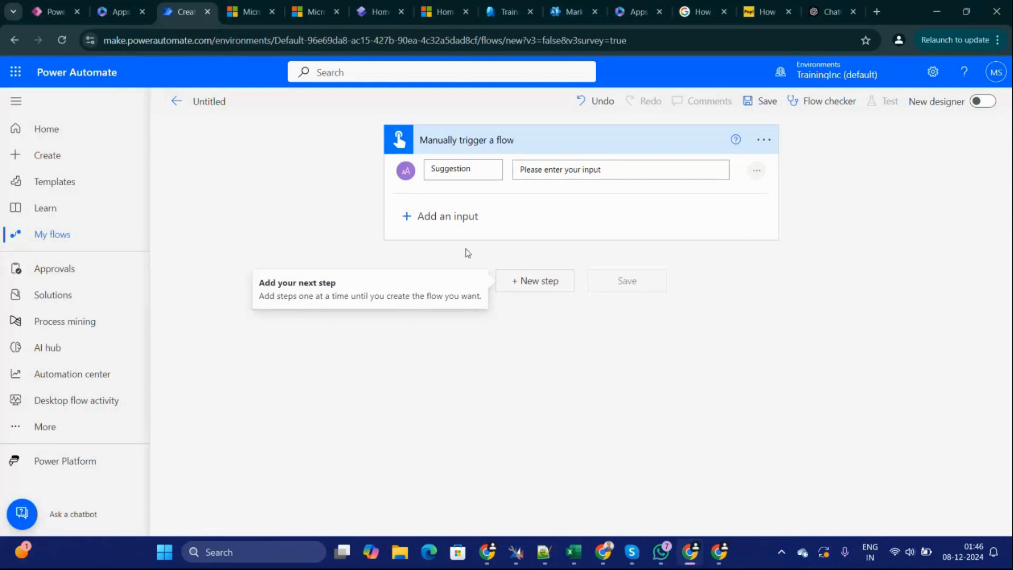
Step: Add the AI Builder action "Analyze positive or negative sentiment in text" after the trigger and set its language to English
left_click(533, 284)
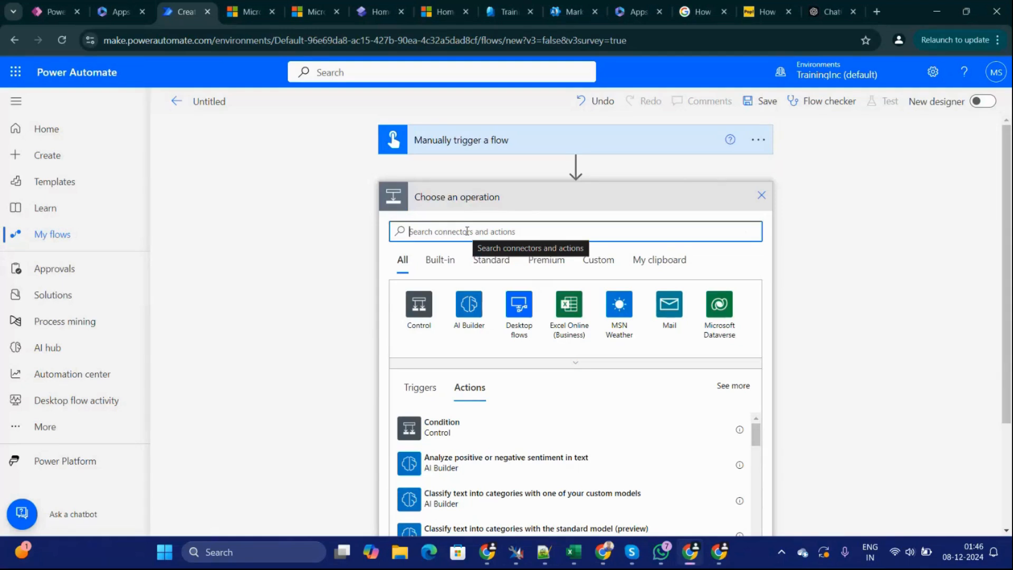
left_click_drag(758, 433, 758, 439)
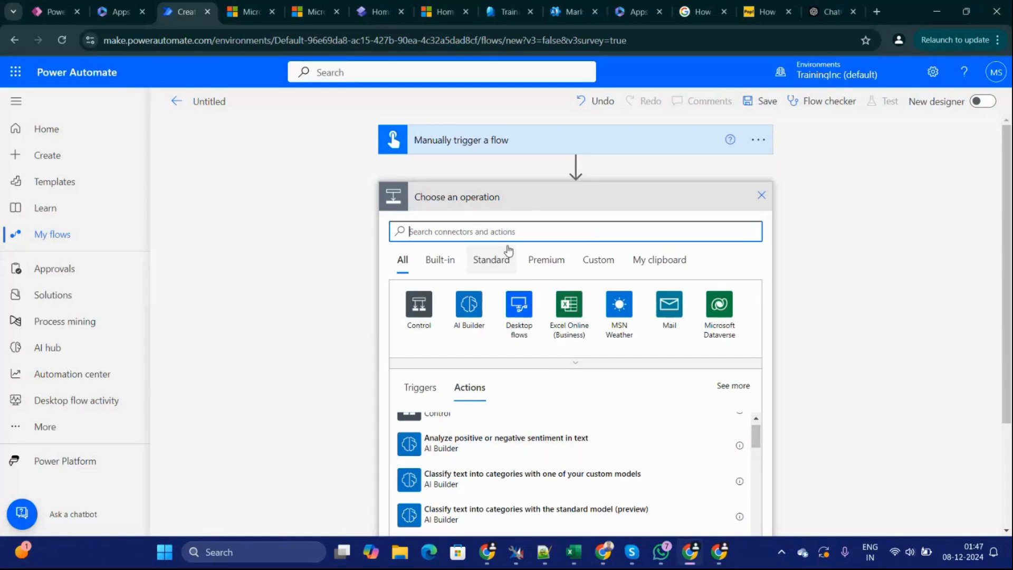
left_click(539, 442)
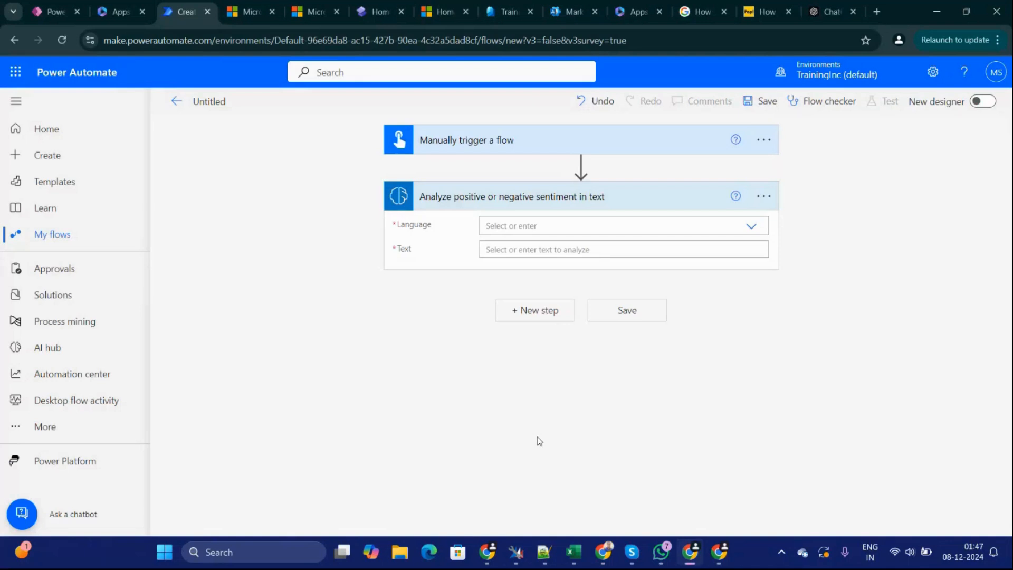
left_click(519, 228)
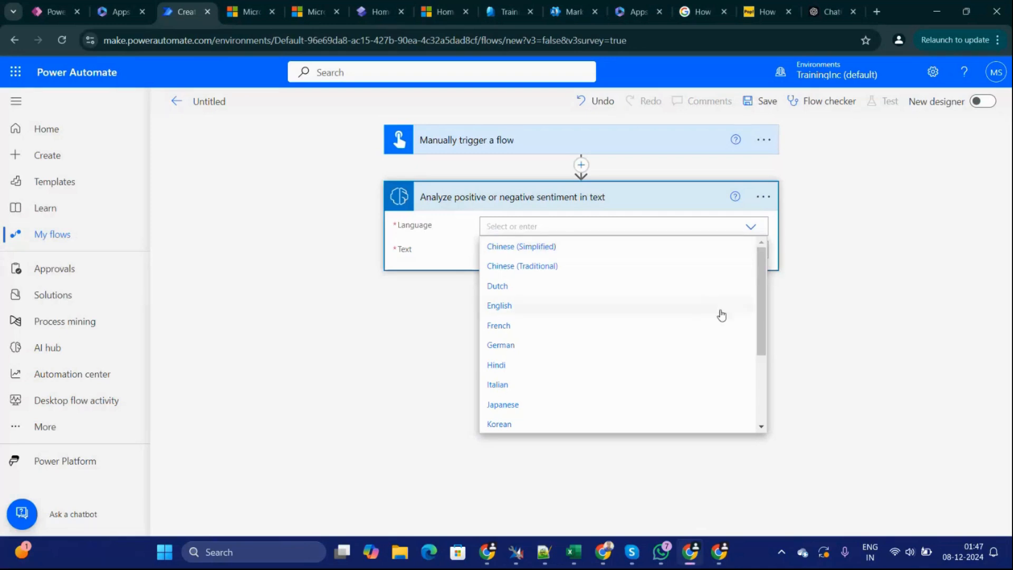
left_click_drag(762, 310, 736, 311)
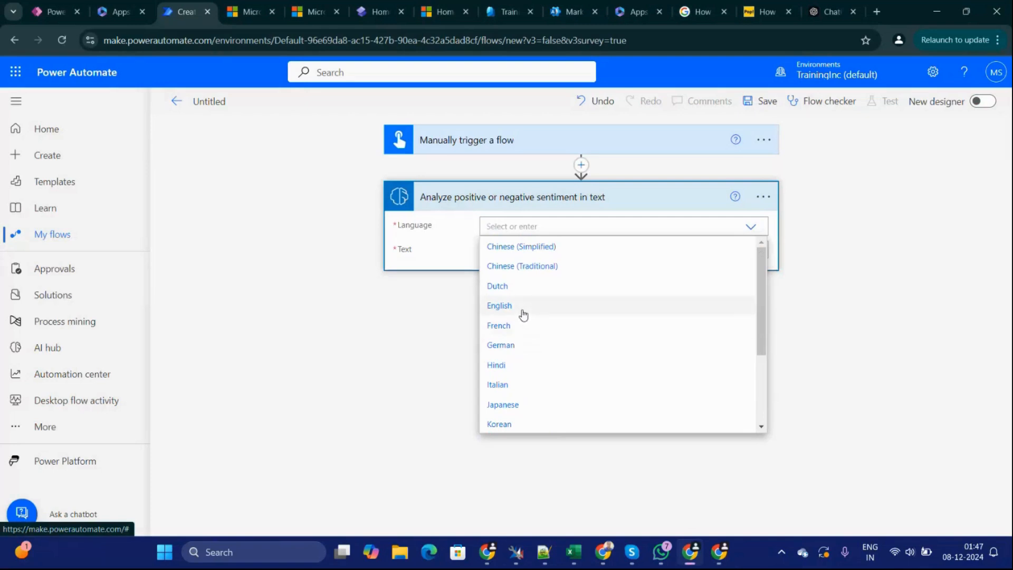
left_click(524, 315)
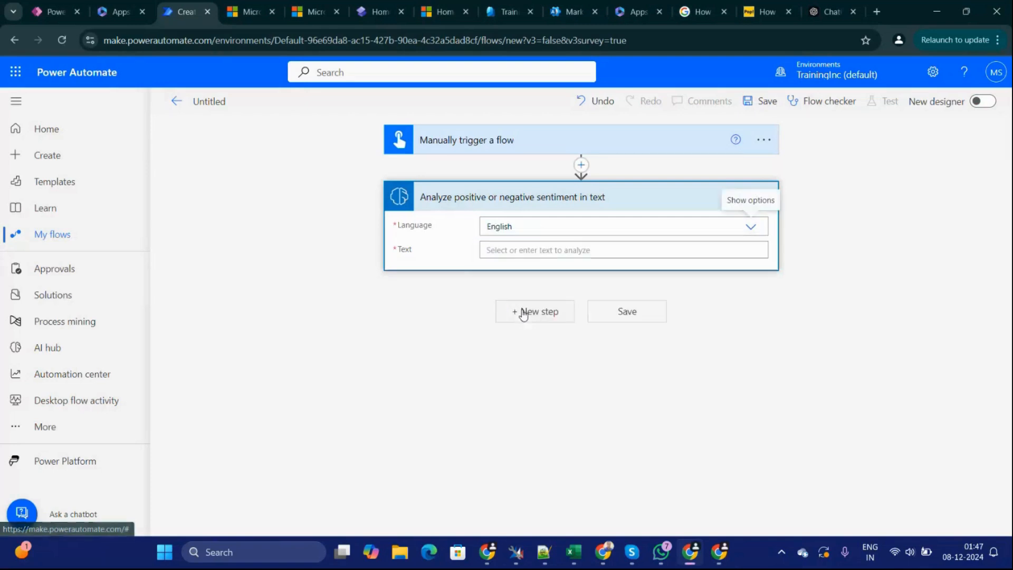
Step: Set the sentiment action's text to the trigger's "Suggestion" dynamic content
left_click(496, 252)
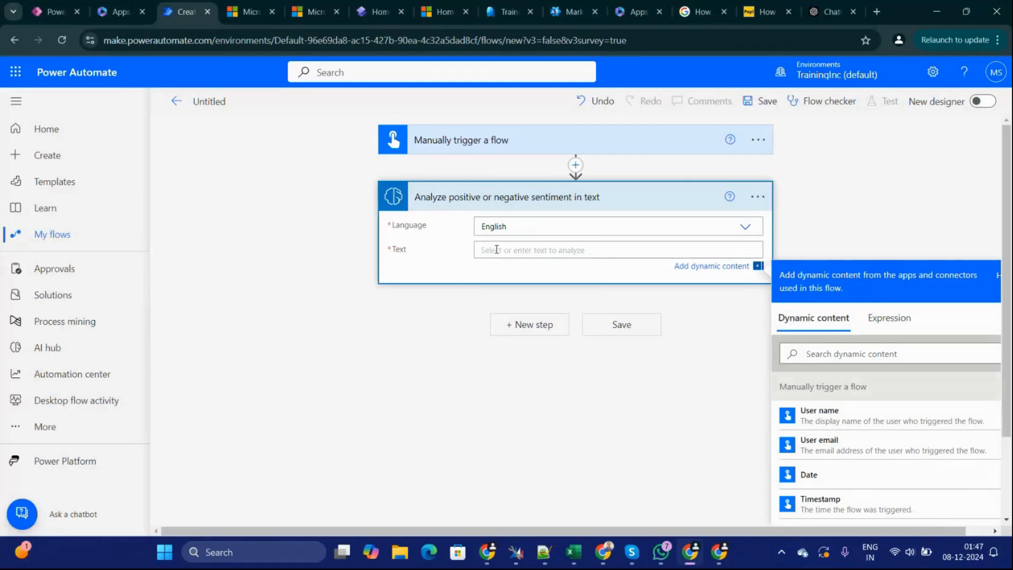
left_click(504, 144)
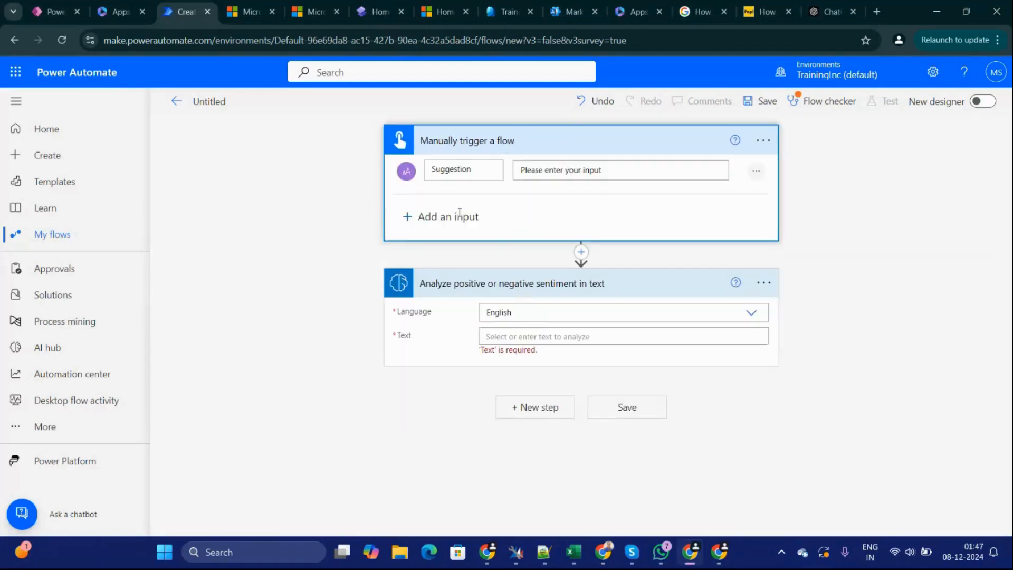
left_click(522, 336)
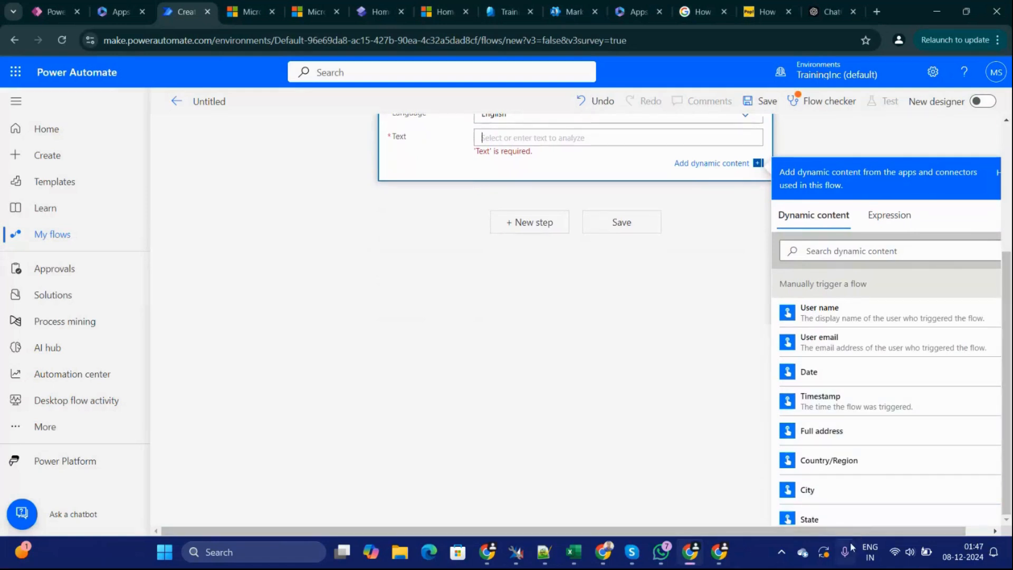
left_click_drag(848, 533, 907, 531)
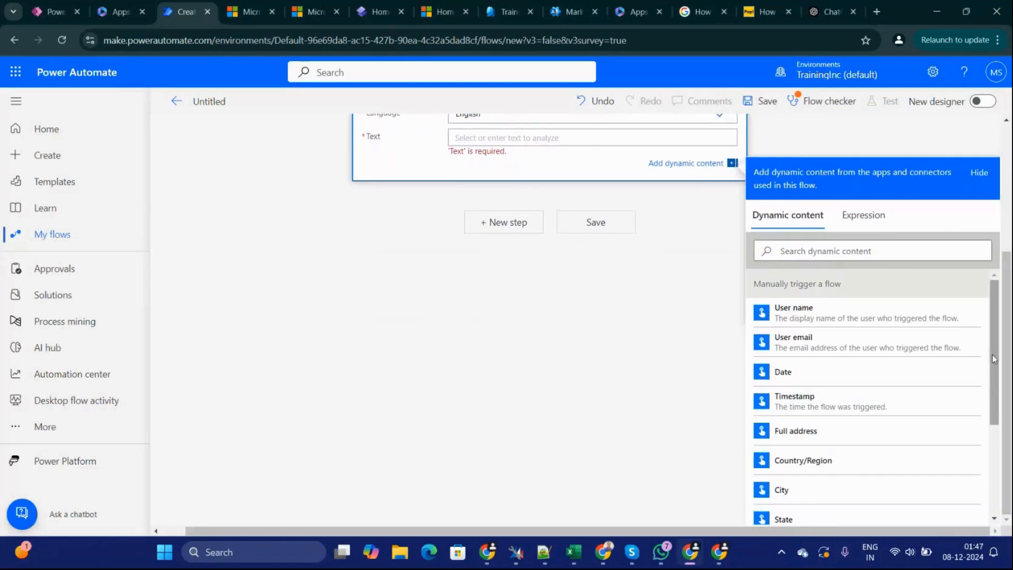
left_click_drag(995, 364, 1012, 429)
scroll(891, 271, "up", 10)
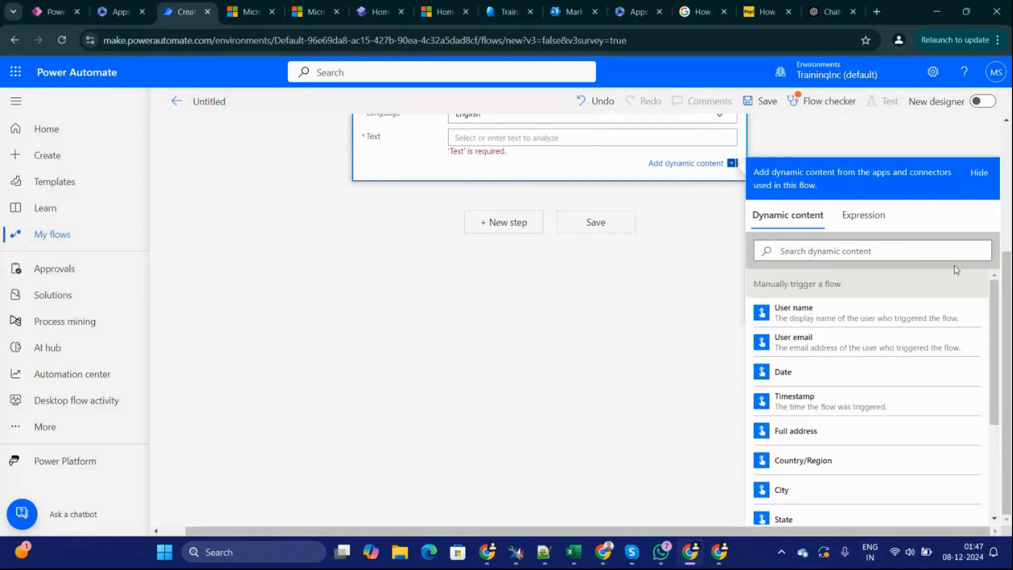
left_click(886, 251)
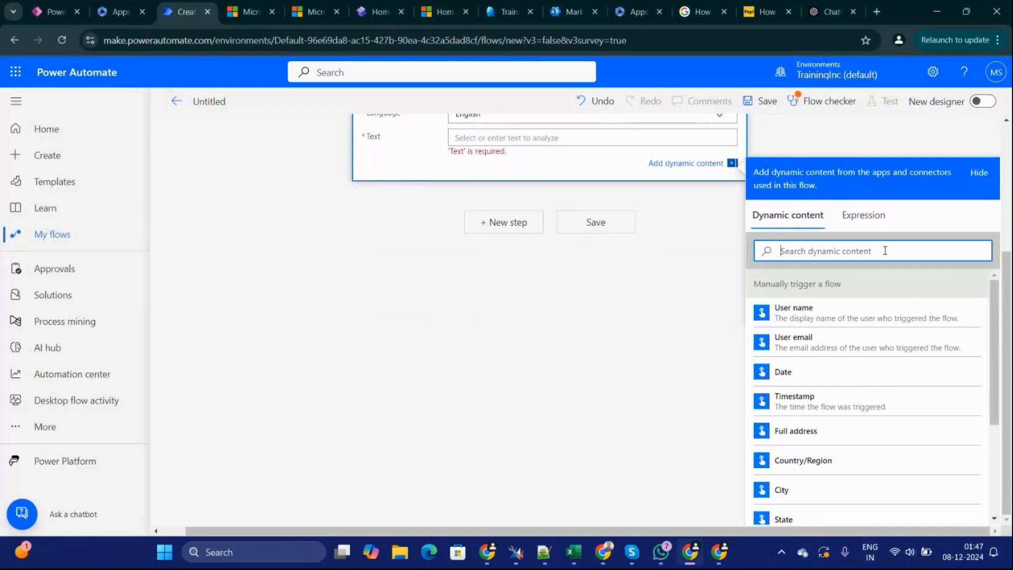
type("in")
key("BackSpace")
key("BackSpace")
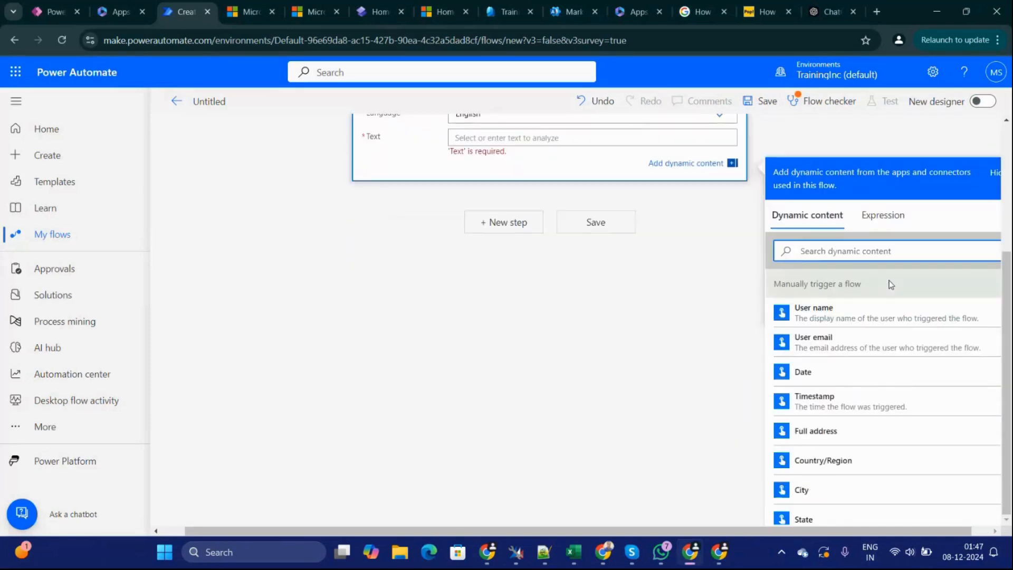
type("s")
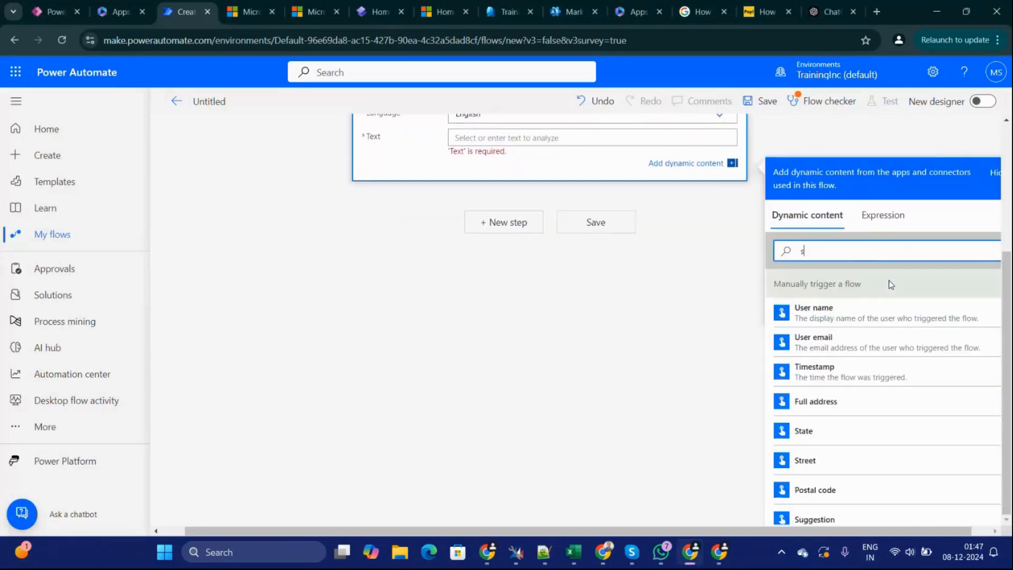
type("u")
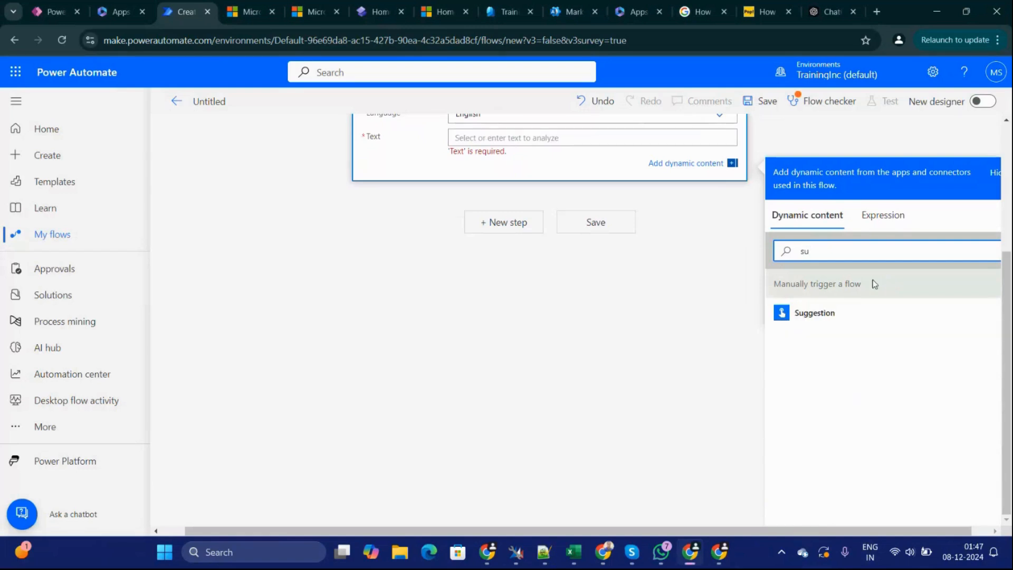
left_click(811, 321)
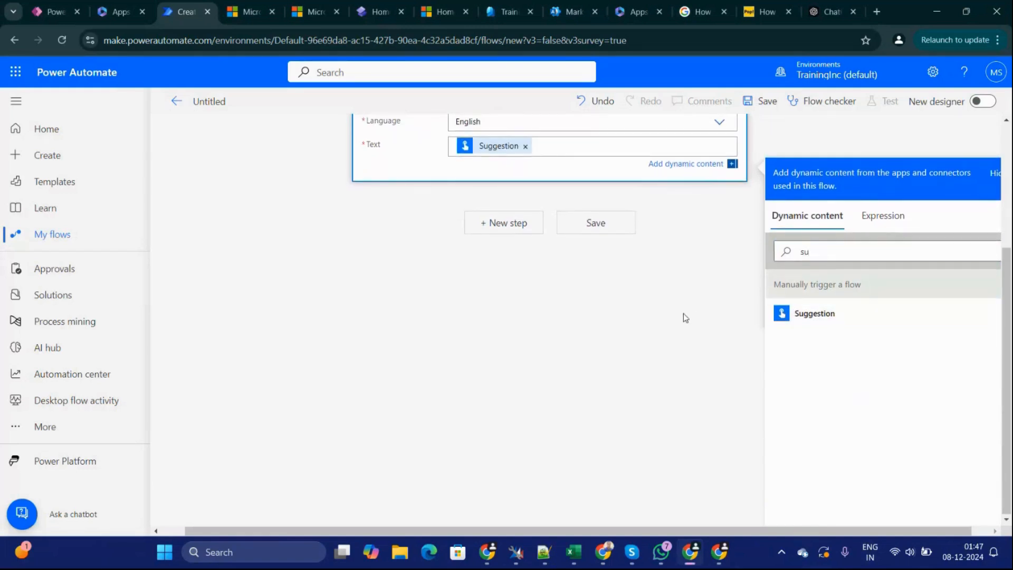
left_click(683, 316)
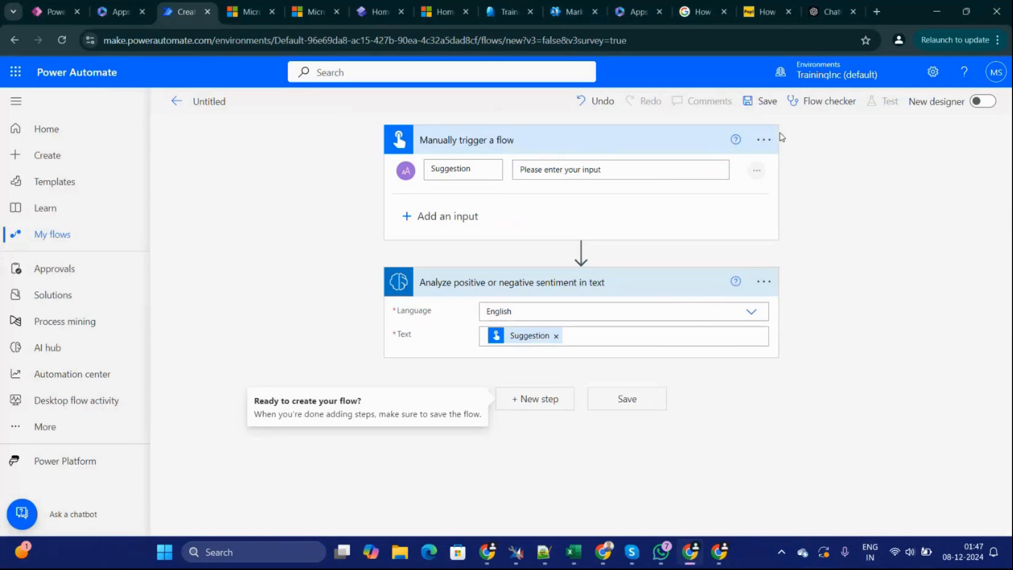
Step: Save the flow and start a manual test of it
left_click(760, 103)
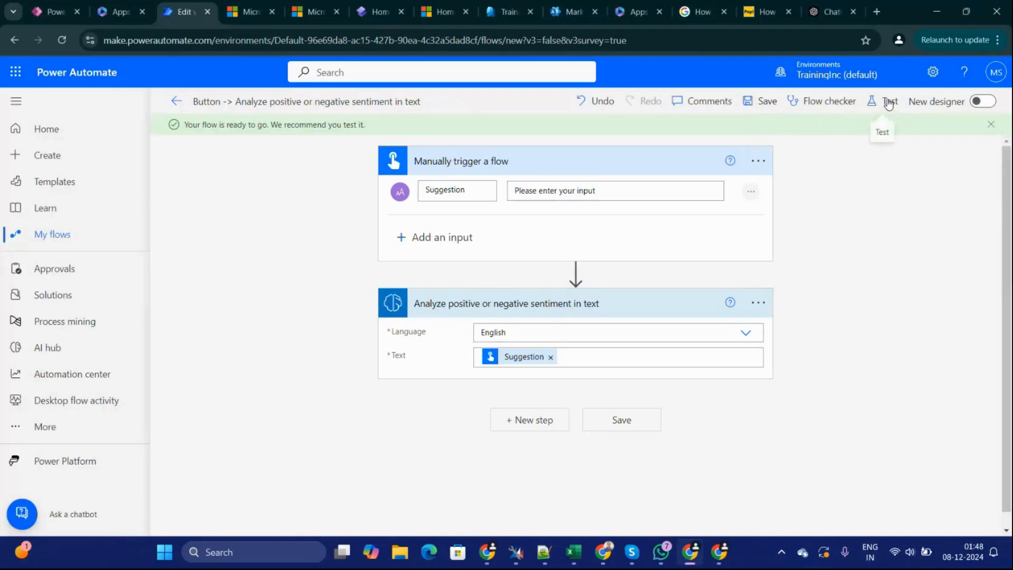
left_click(890, 103)
left_click(766, 134)
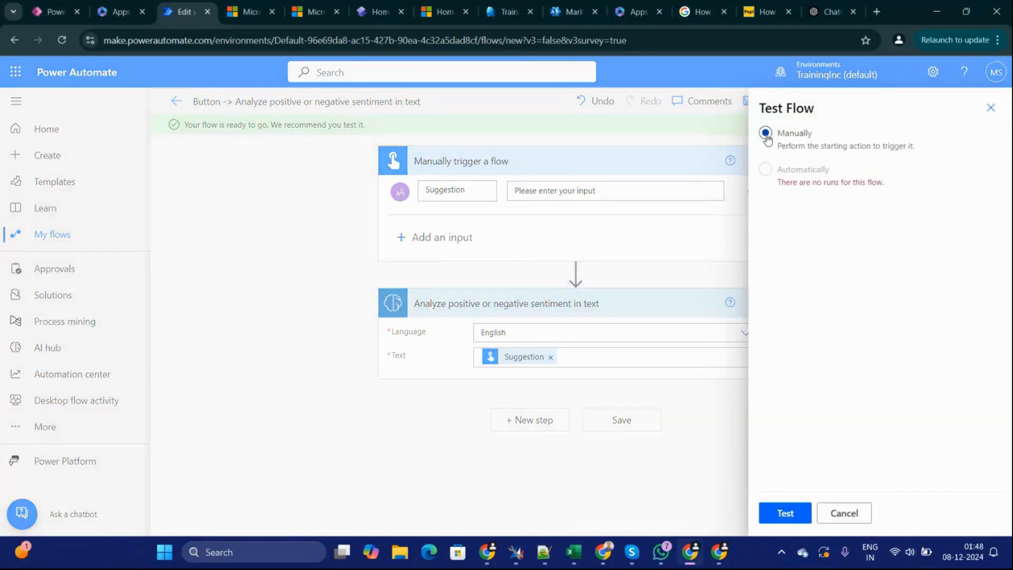
left_click(784, 516)
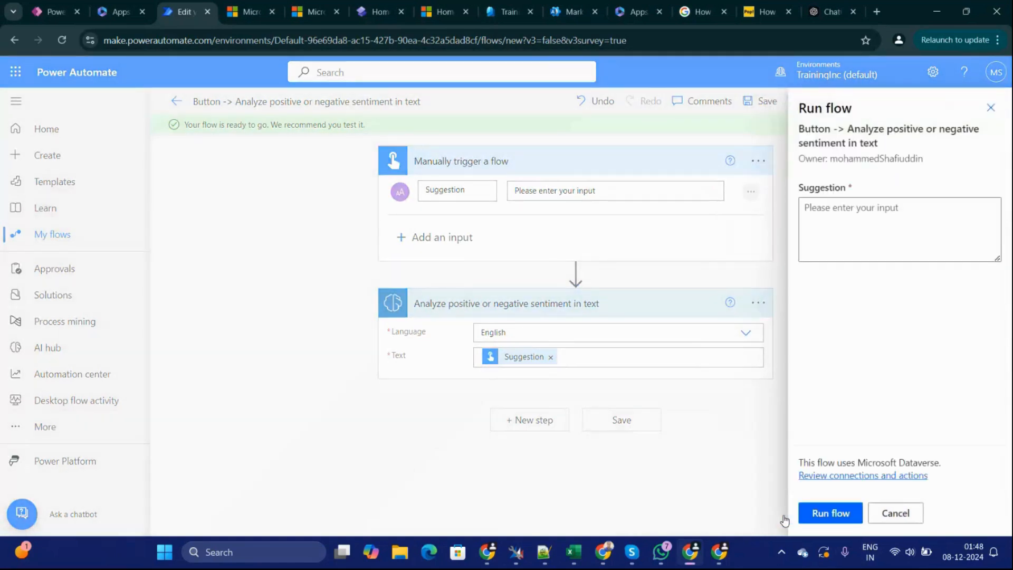
Step: Run the test flow with the suggestion "Your Services are excellent"
left_click(815, 216)
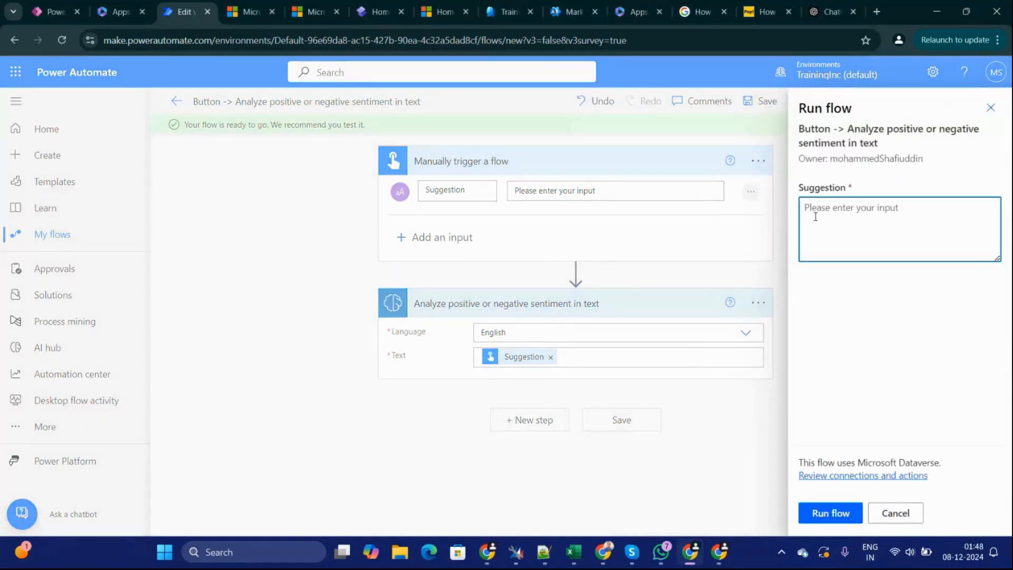
type("Your Services a")
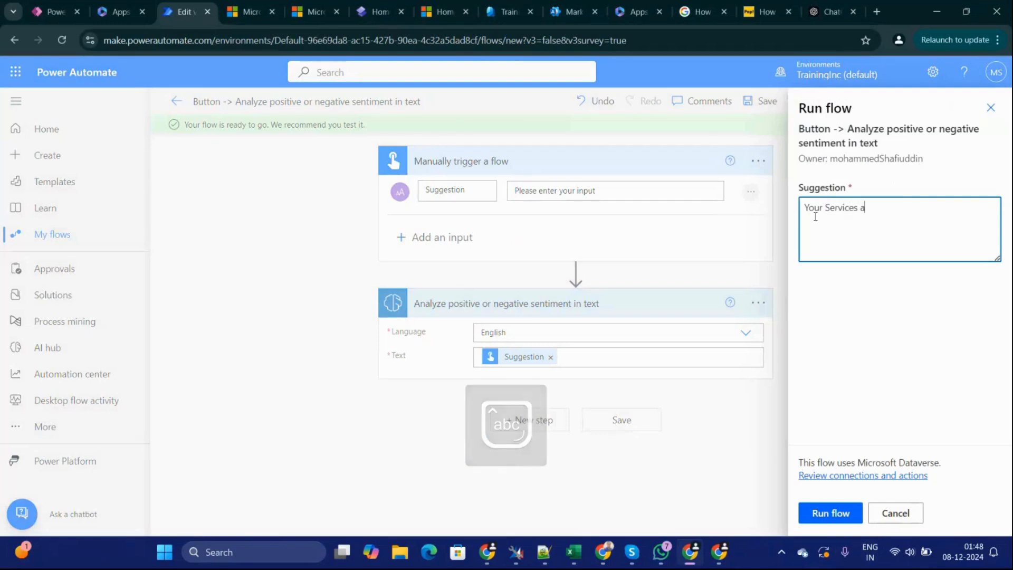
type("re excellent")
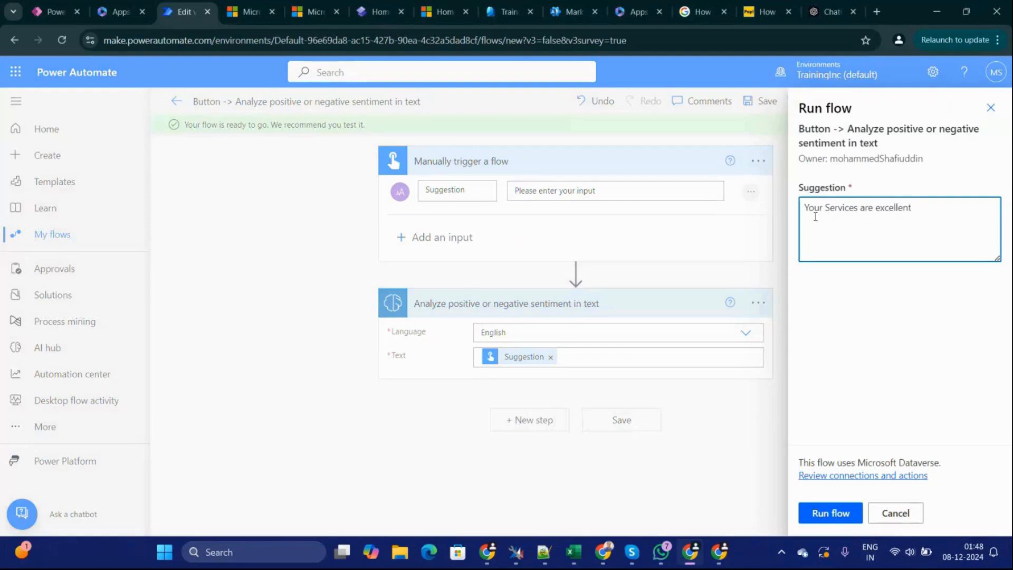
left_click(891, 305)
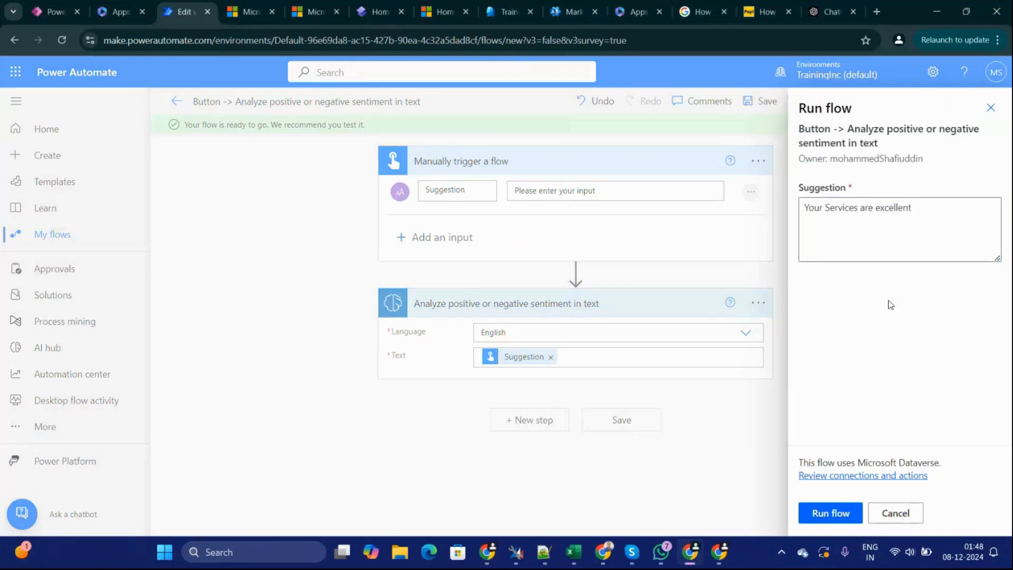
left_click(827, 517)
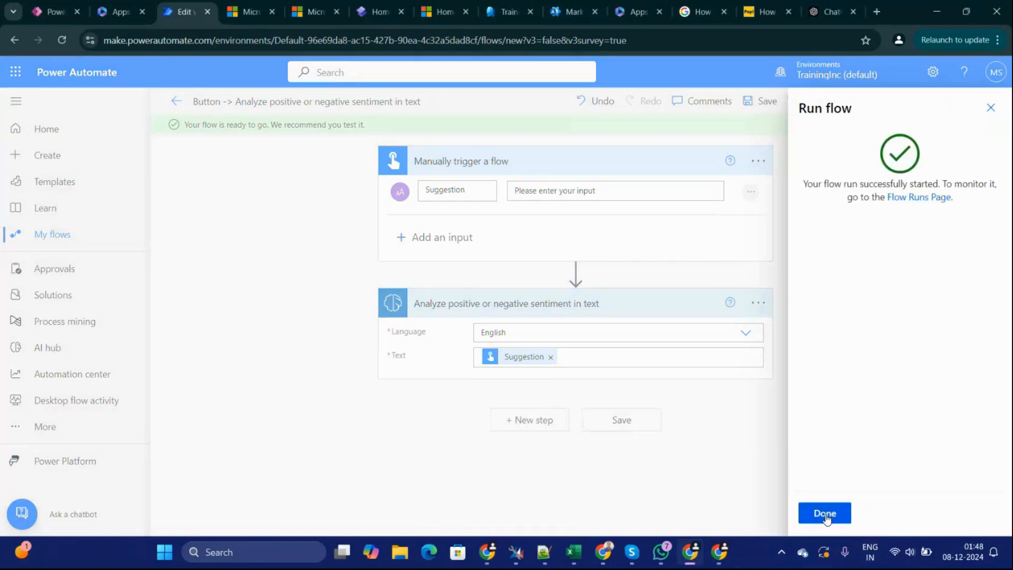
Step: Open the completed test run and examine the sentiment action's inputs, probability scores and overall text sentiment
left_click(826, 514)
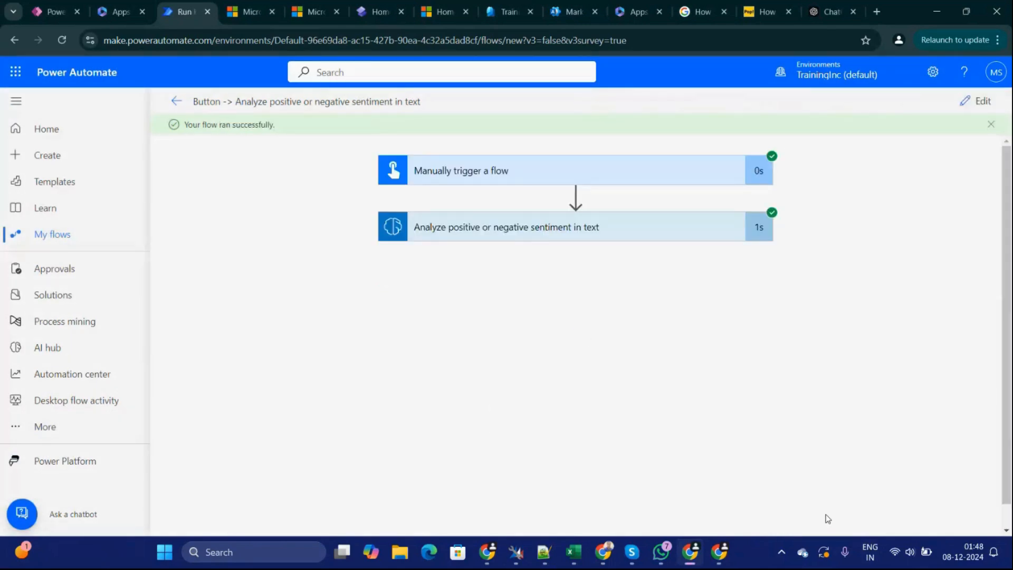
left_click(524, 228)
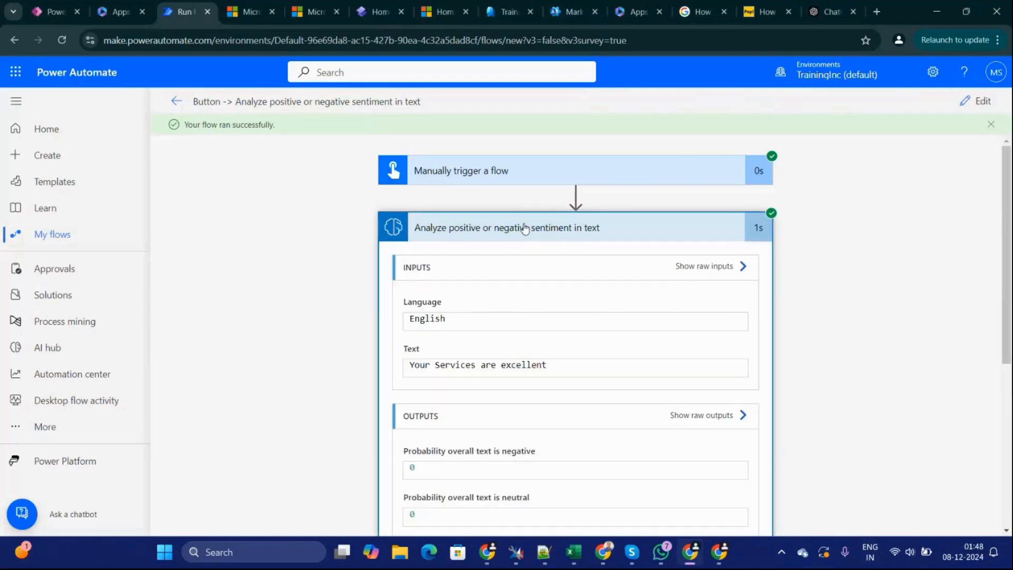
scroll(1009, 341, "down", 3)
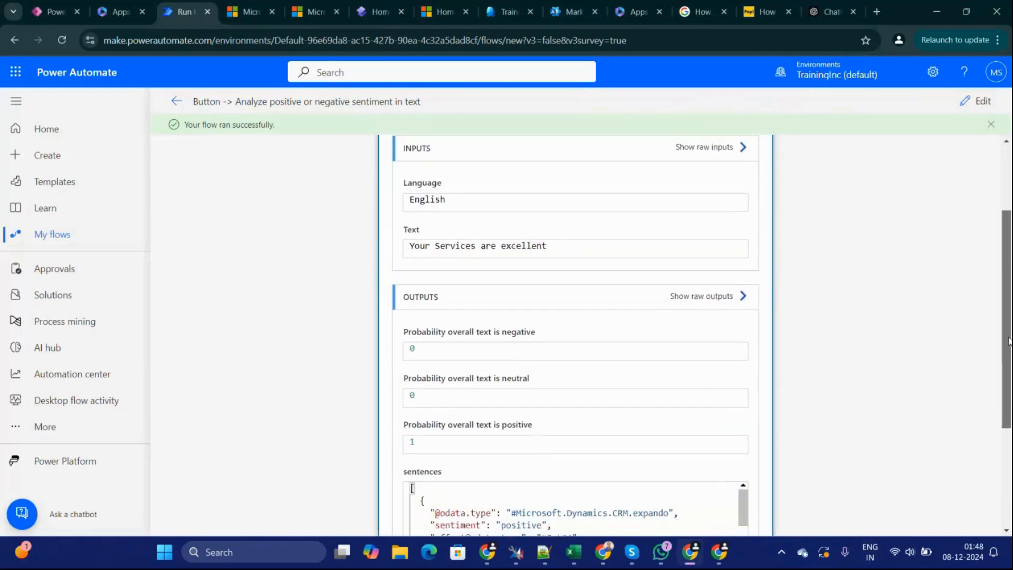
scroll(1009, 341, "down", 2)
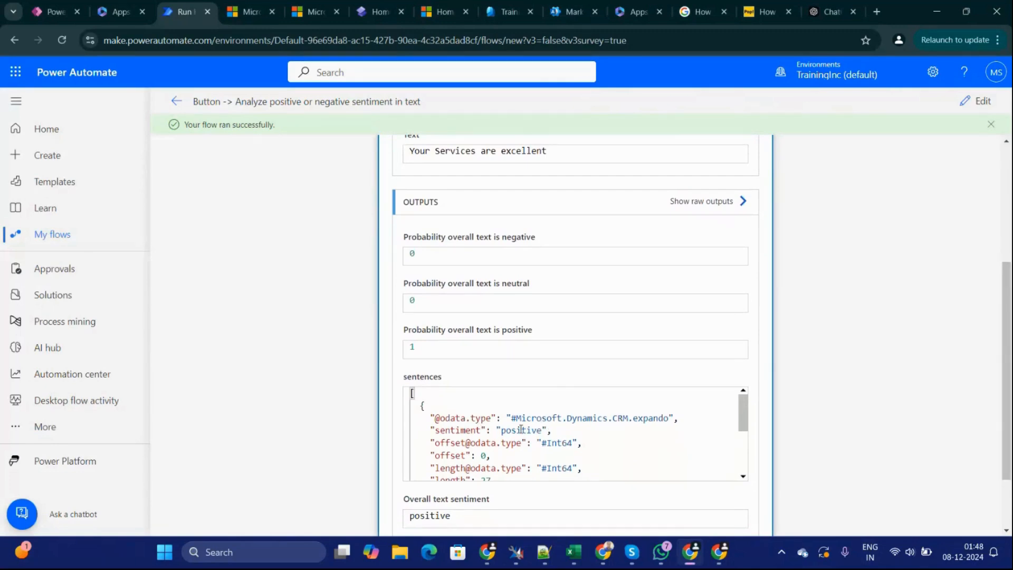
scroll(969, 241, "up", 5)
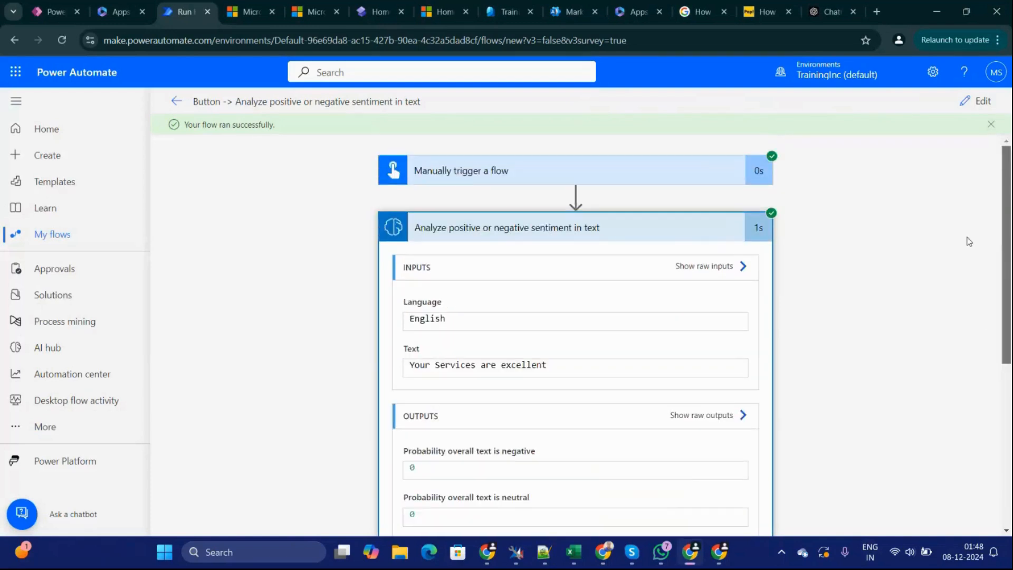
Step: Return to editing the flow and add a Data Operation "Compose" action after the sentiment analysis
left_click(977, 100)
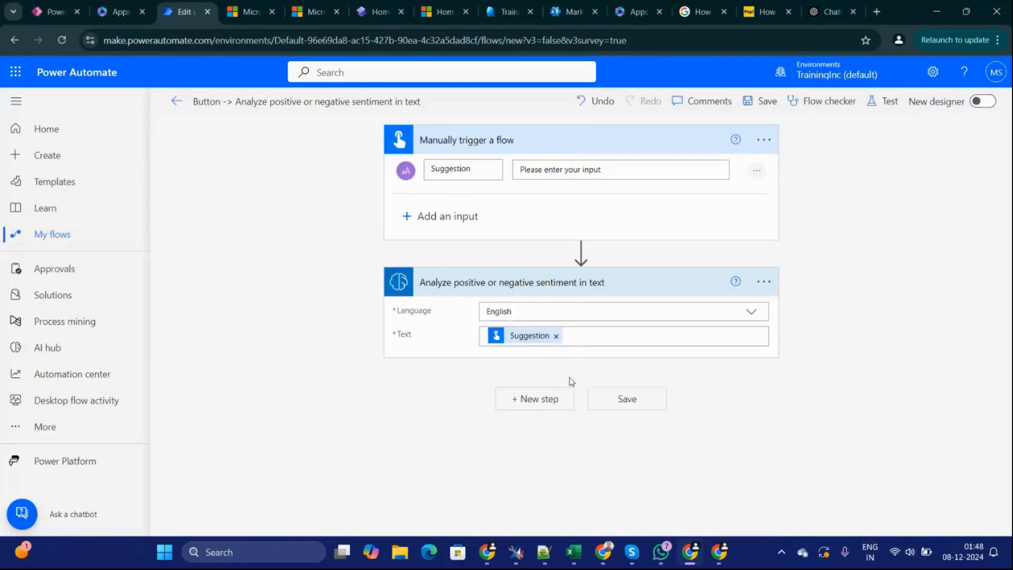
left_click(536, 399)
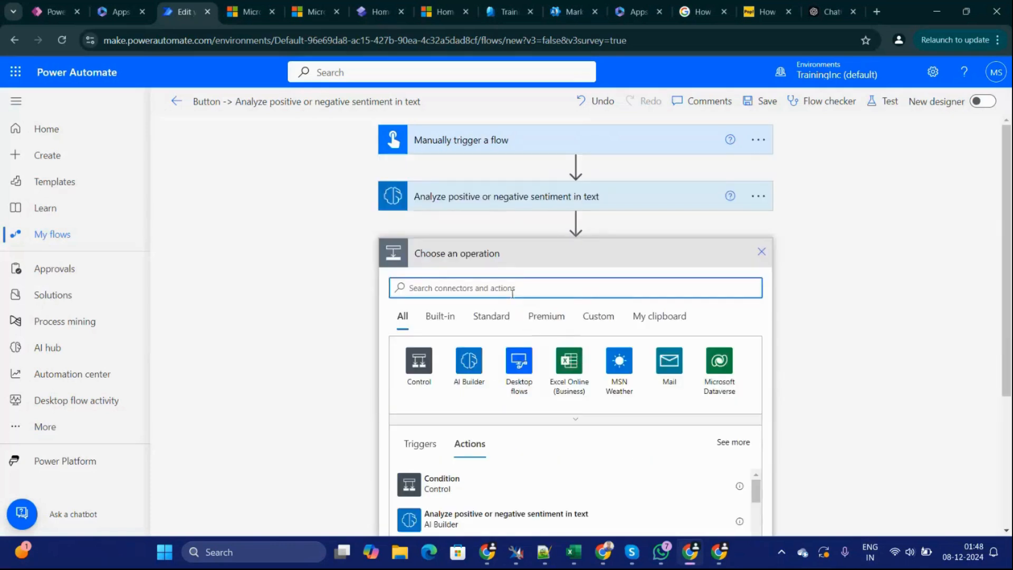
type("co")
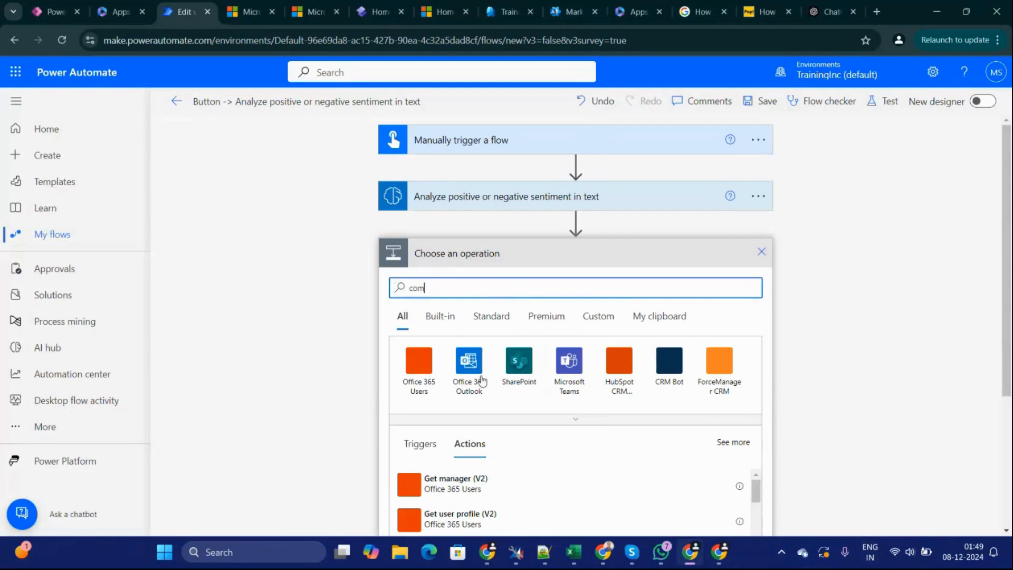
type("mpose")
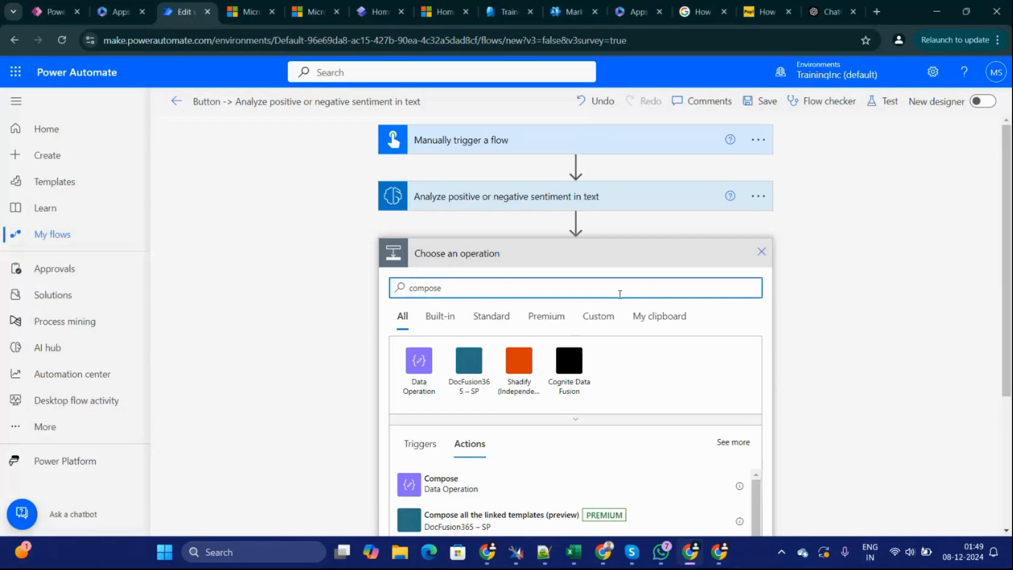
left_click(448, 489)
Step: Set the Compose action's inputs to the sentiment action's "result" dynamic content
left_click(516, 281)
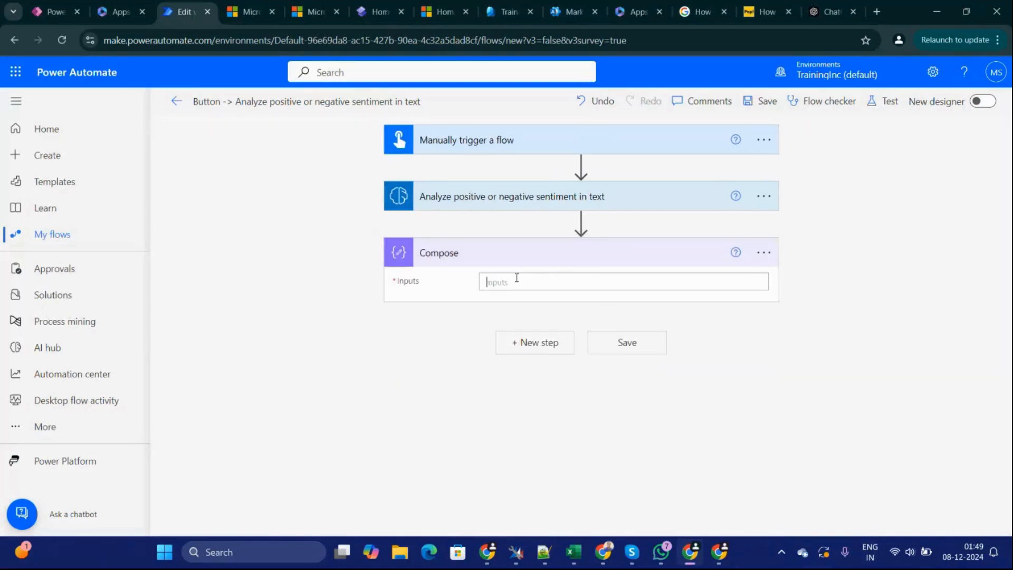
left_click_drag(1010, 298, 972, 294)
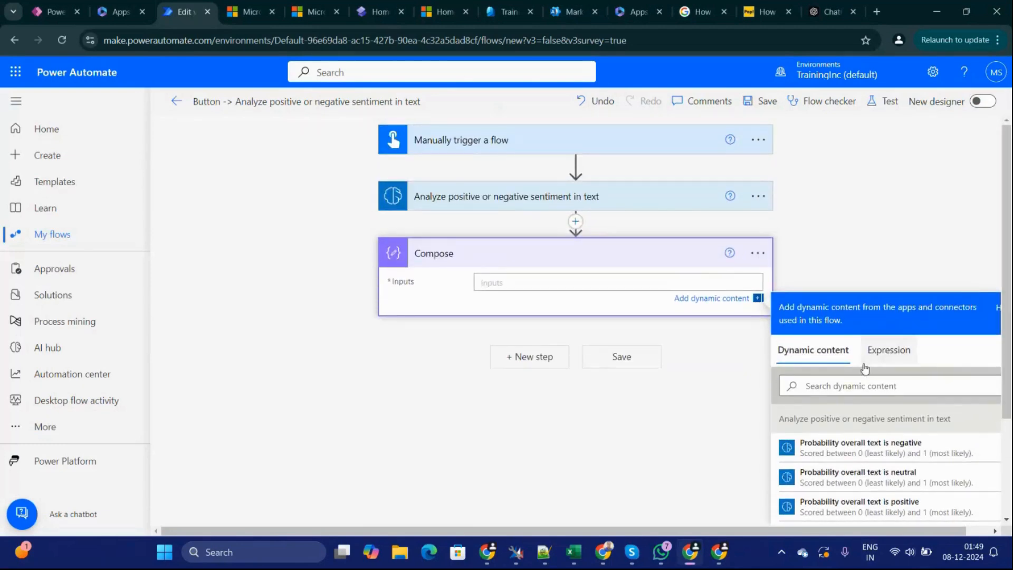
left_click(806, 392)
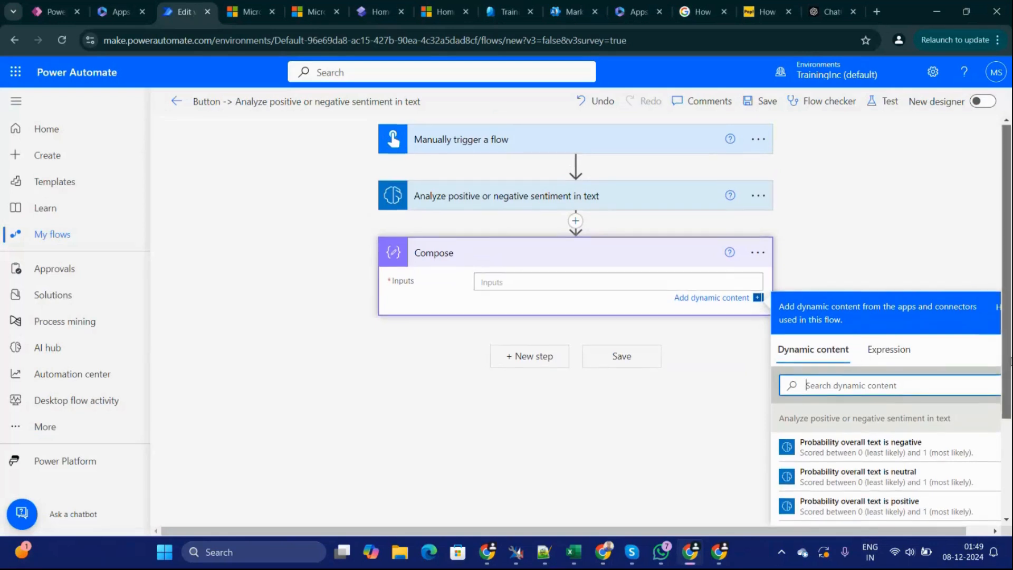
scroll(1012, 359, "down", 3)
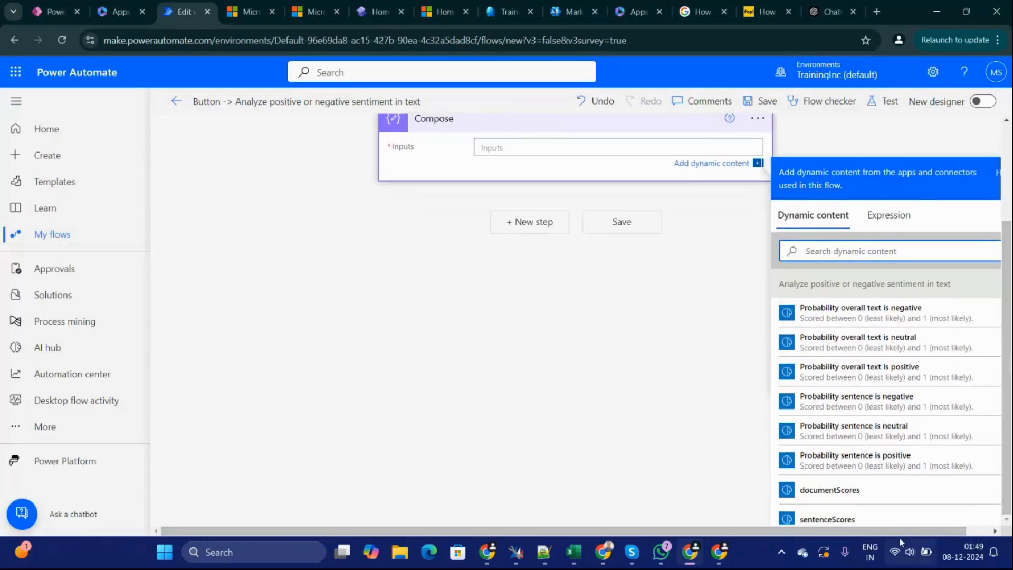
left_click_drag(941, 531, 967, 530)
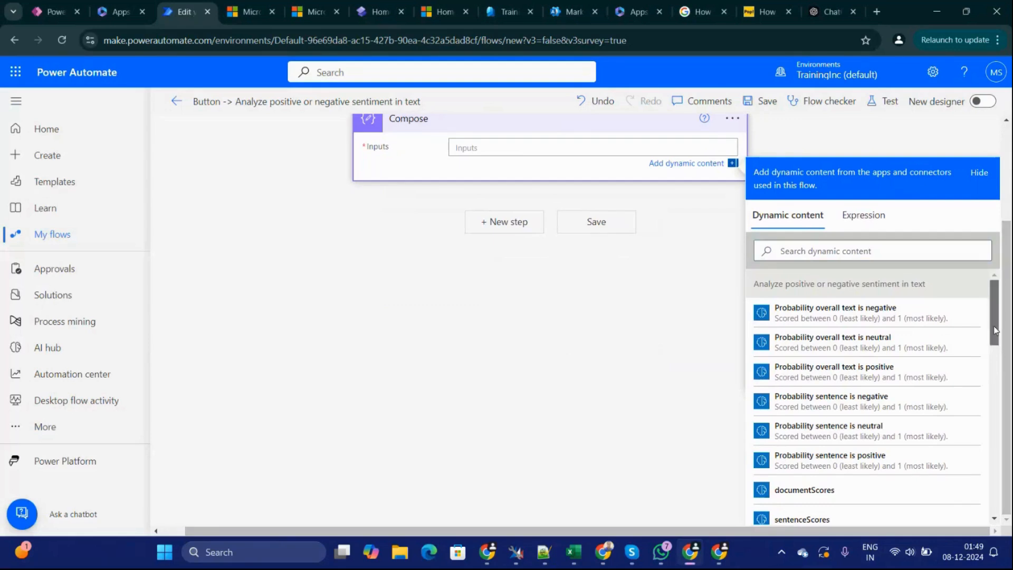
scroll(1000, 363, "down", 3)
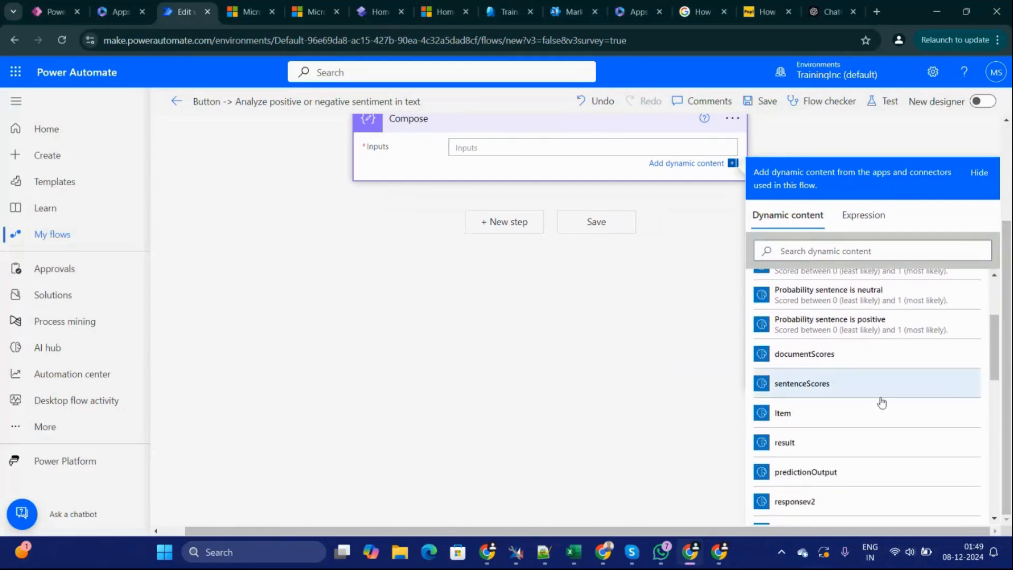
left_click(805, 440)
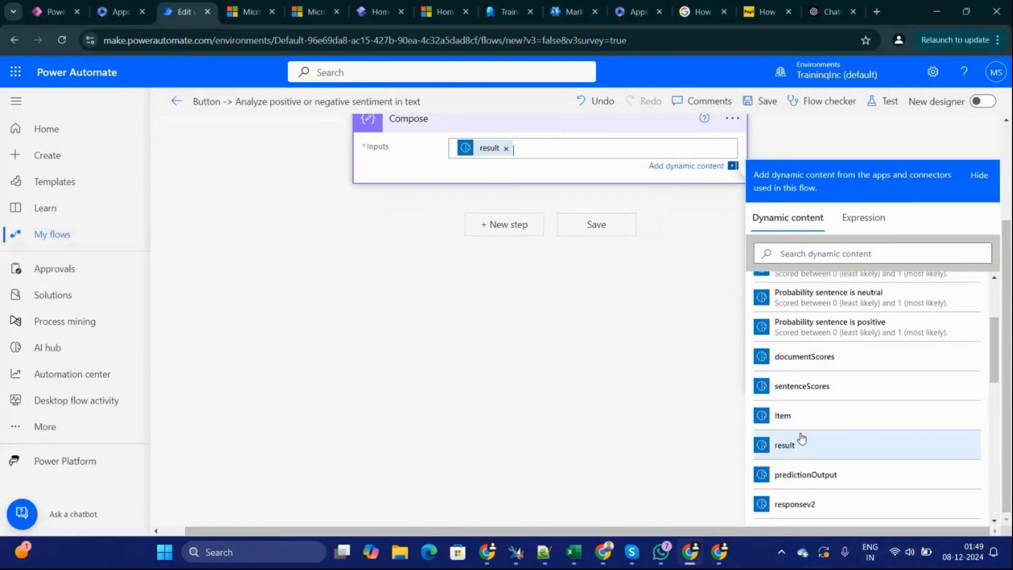
left_click(604, 373)
Step: Save the flow with the Compose action and start another manual test
left_click(766, 106)
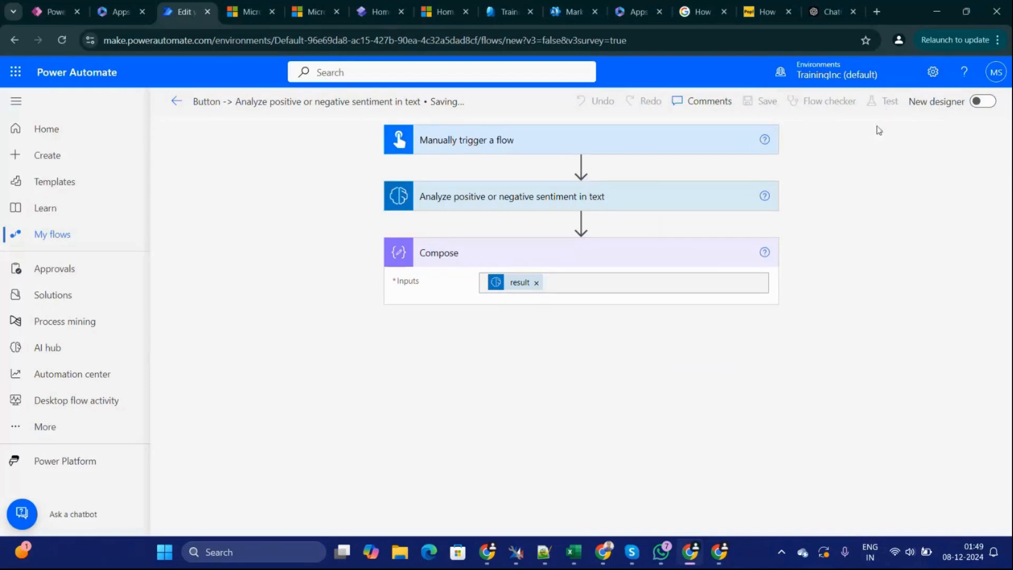
left_click(890, 101)
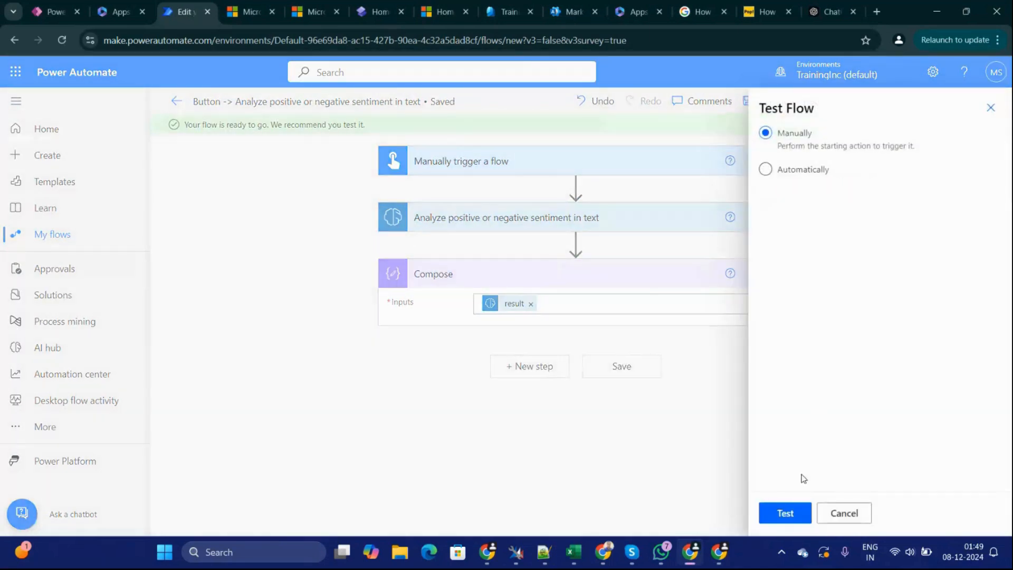
left_click(783, 513)
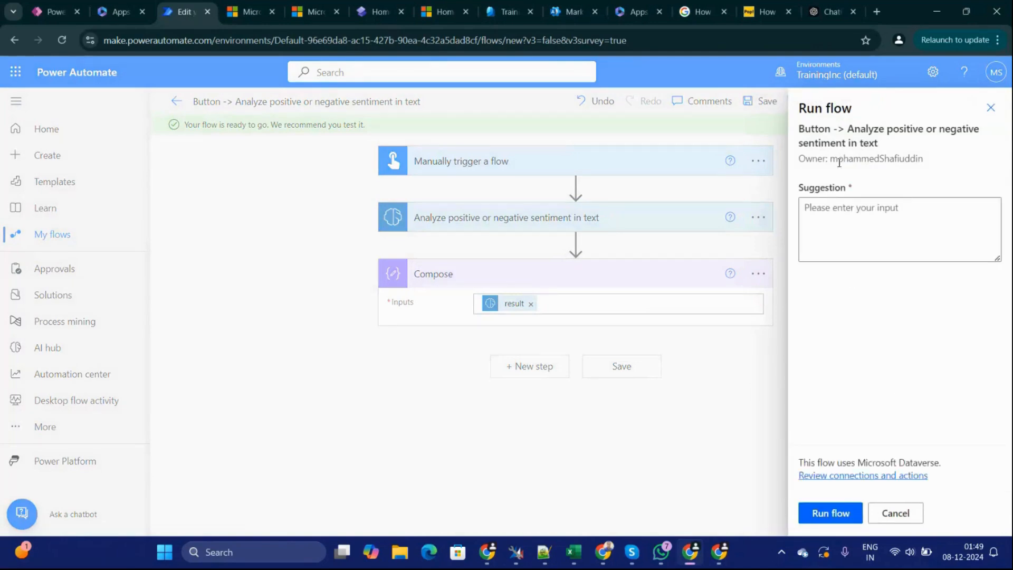
Step: Run the test flow with the suggestion "Service is very bad" and open the run's results
left_click(834, 210)
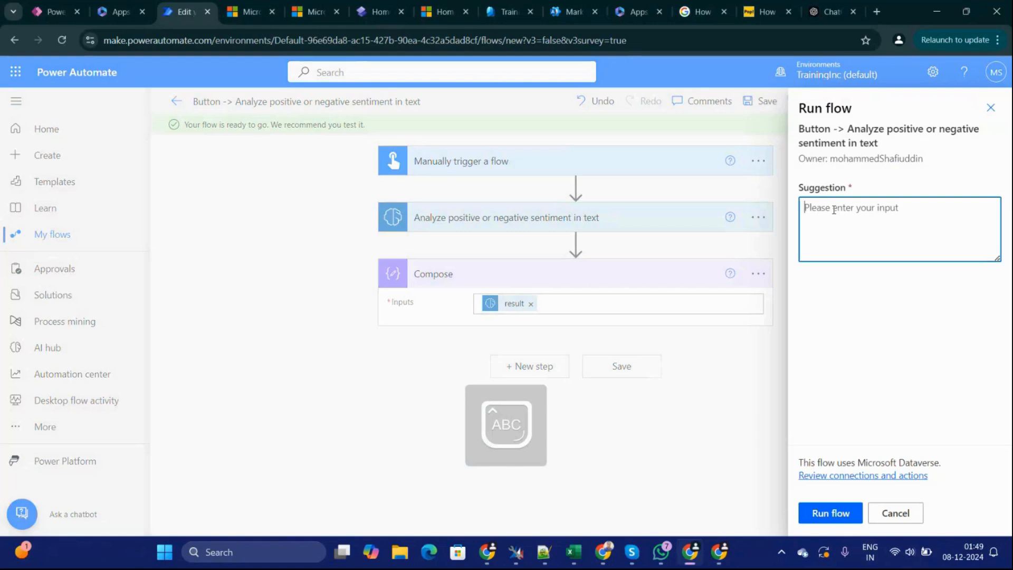
type("Service is very bad")
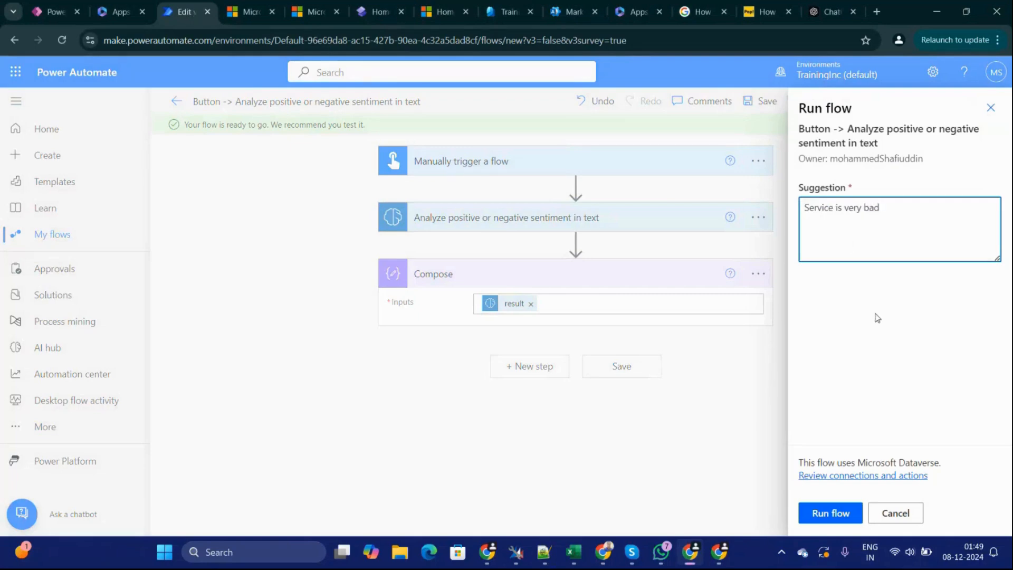
left_click(878, 318)
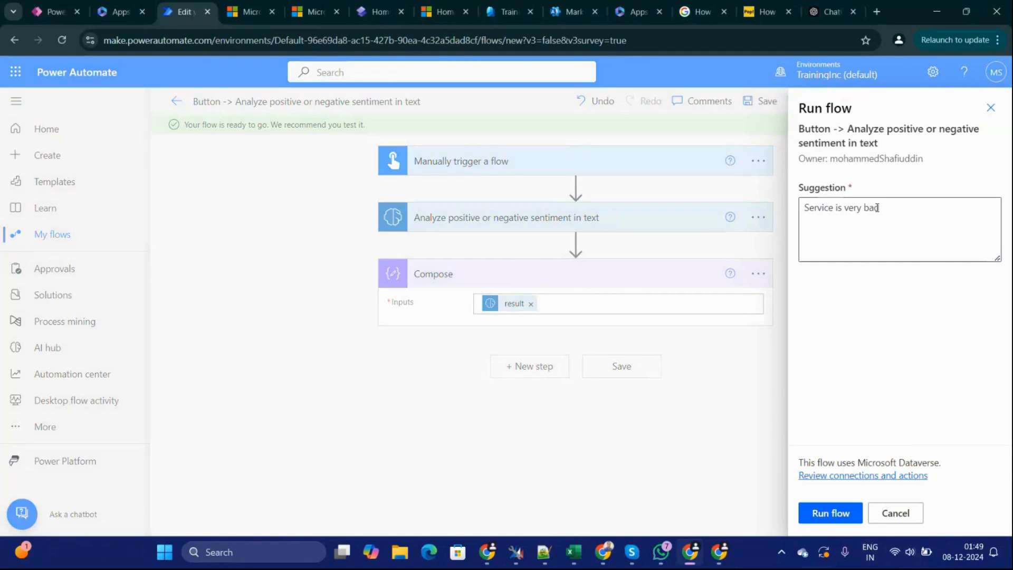
left_click(824, 515)
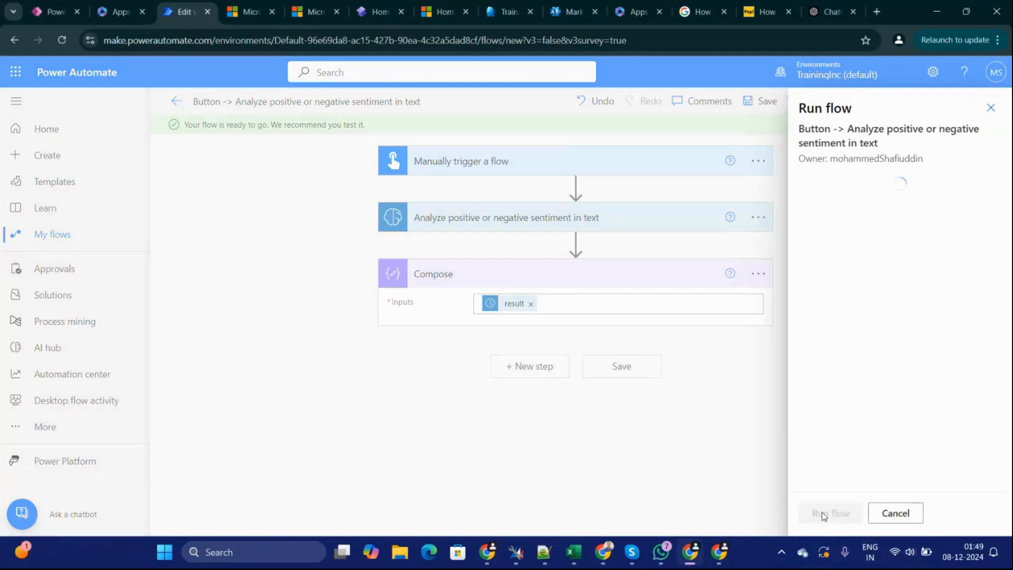
left_click(824, 515)
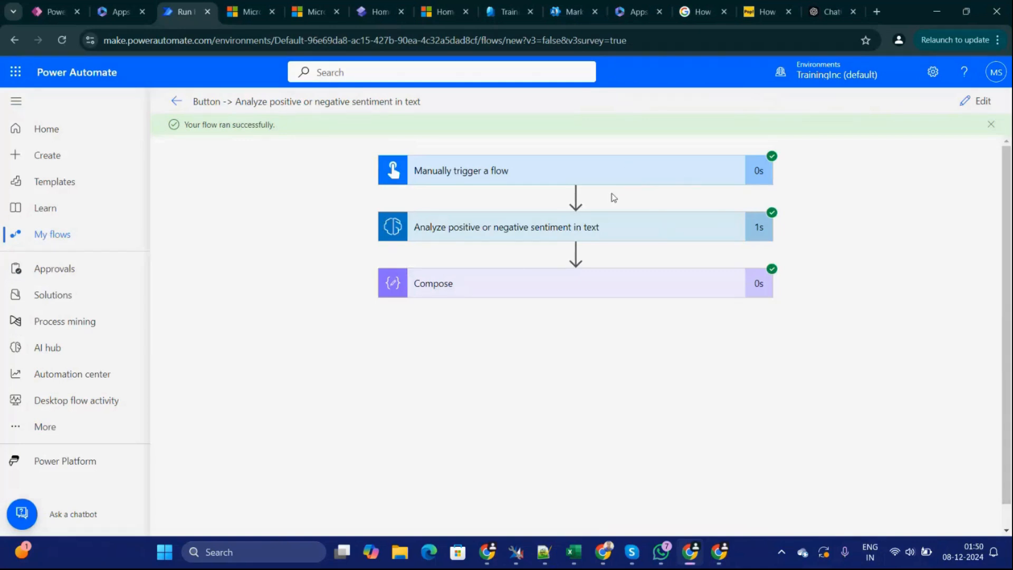
Step: Examine the manual trigger's input schema and Suggestion output in the run results, and collapse its details
left_click(594, 171)
left_click_drag(742, 283, 742, 303)
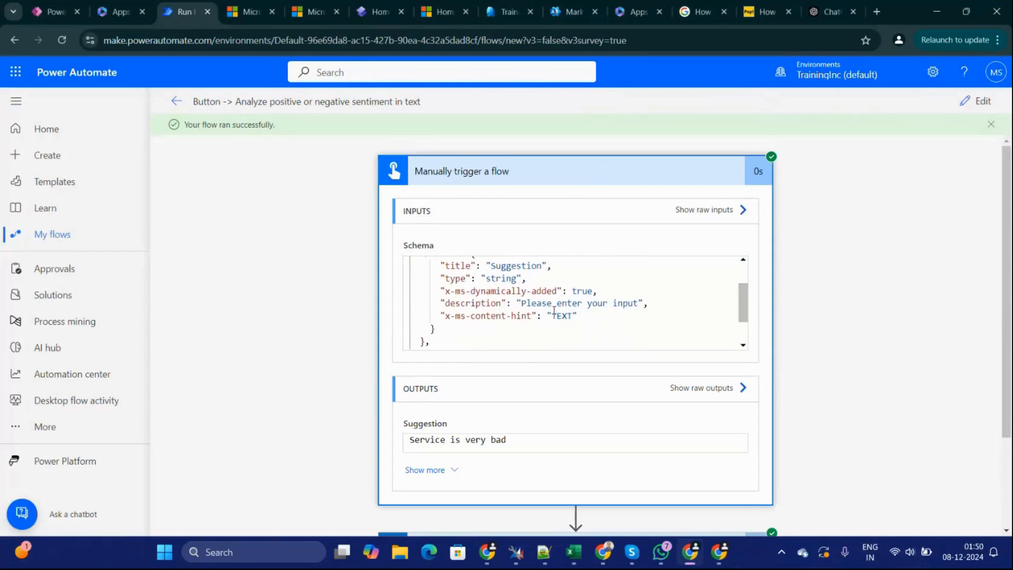
mouse_move(742, 307)
left_mouse_down()
mouse_move(742, 323)
mouse_move(740, 290)
mouse_move(748, 296)
left_mouse_up()
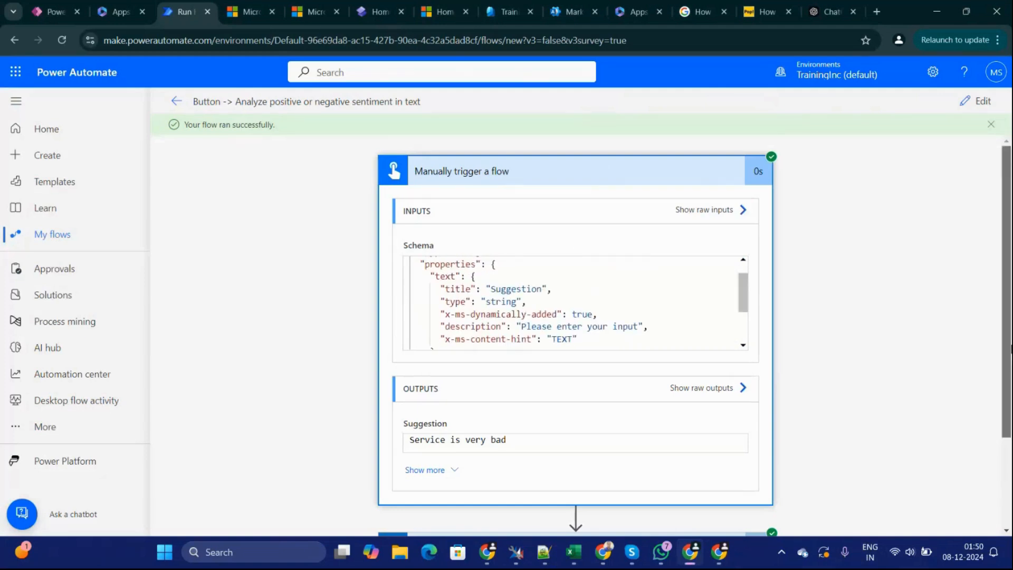
scroll(601, 438, "down", 1)
scroll(853, 240, "down", 1)
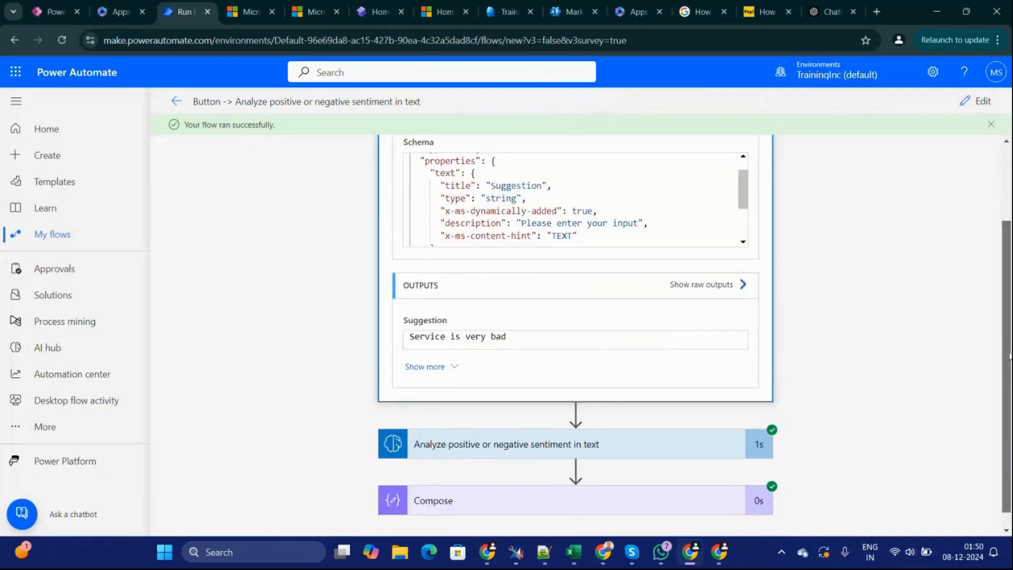
scroll(853, 240, "up", 2)
left_click(609, 183)
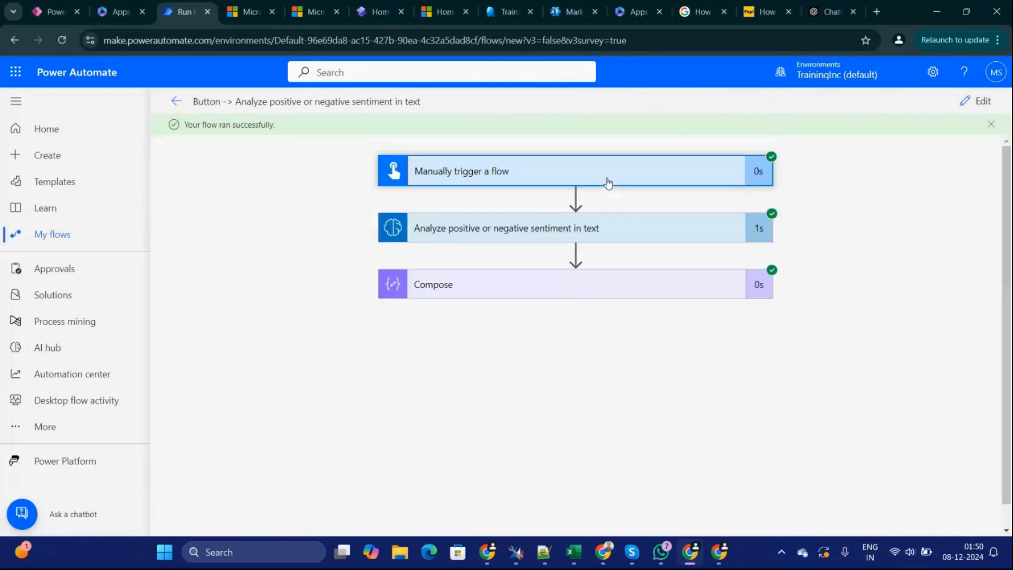
Step: Examine the sentiment action's text input and probability outputs for this run, and collapse its details
left_click(649, 235)
left_click_drag(1010, 248, 1011, 355)
scroll(952, 244, "up", 5)
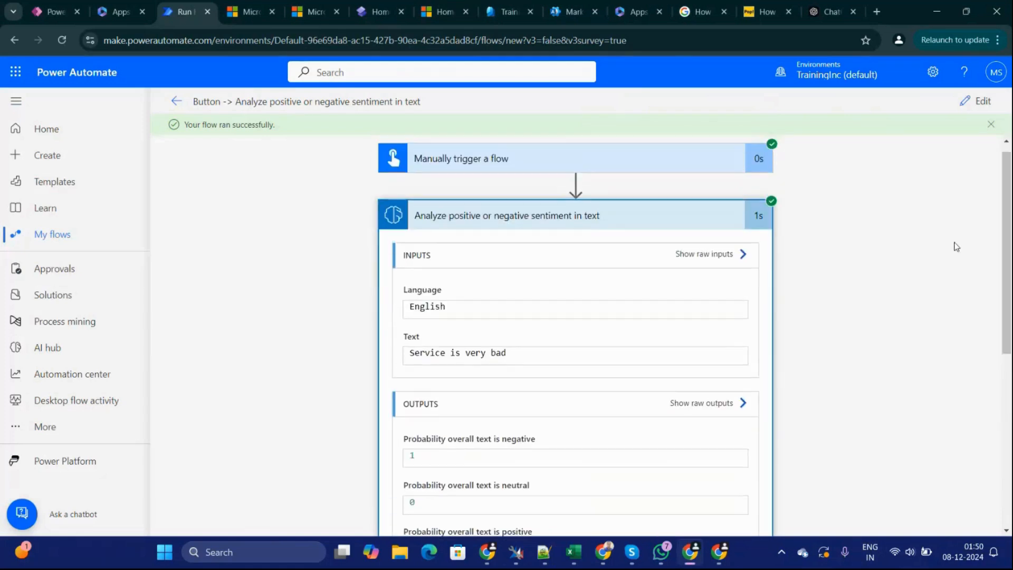
left_click(640, 220)
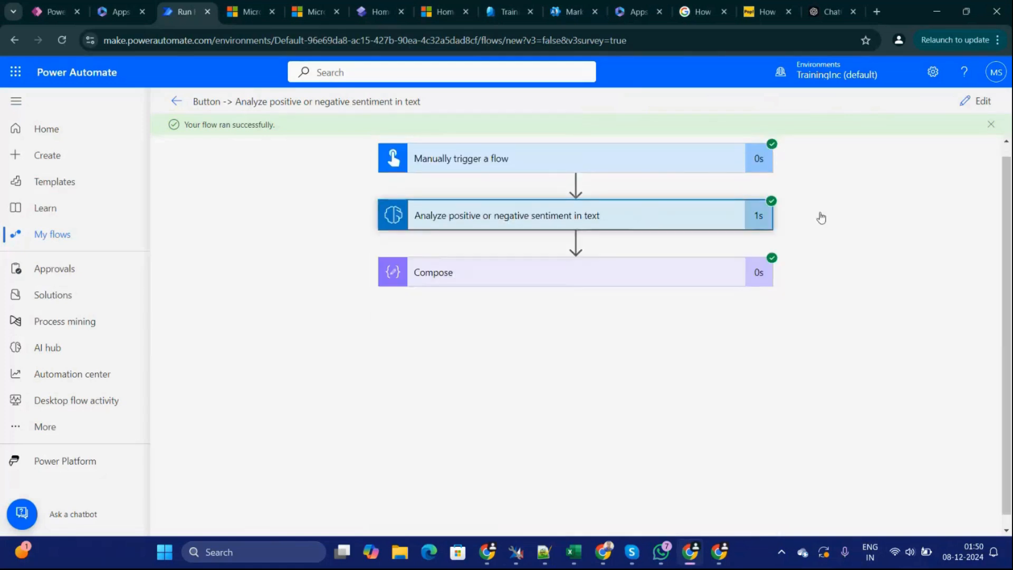
Step: Examine the Compose action's inputs and outputs in the run results, focusing on the returned sentiment value
left_click(681, 264)
left_click_drag(1010, 355, 1010, 453)
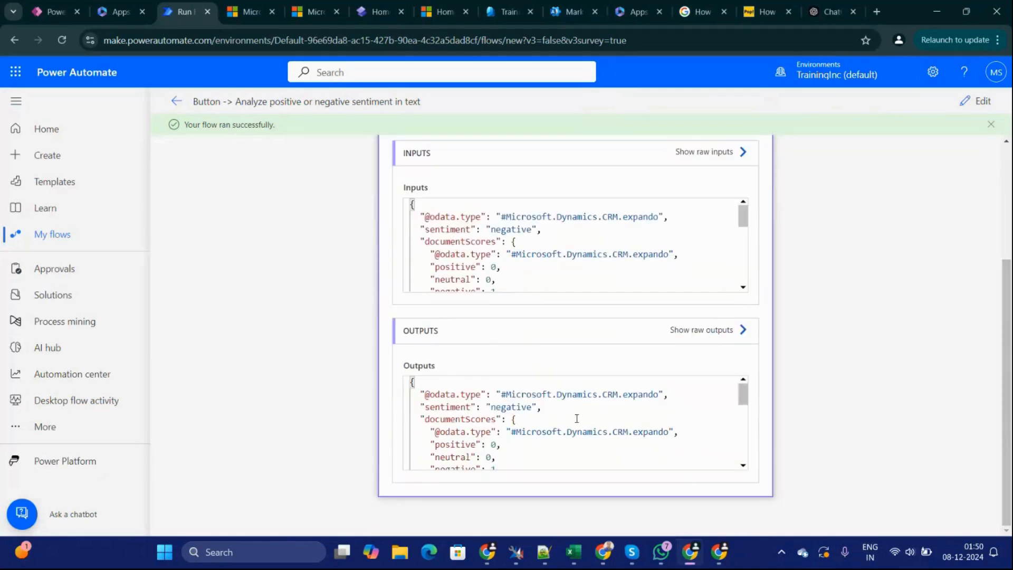
double_click(503, 408)
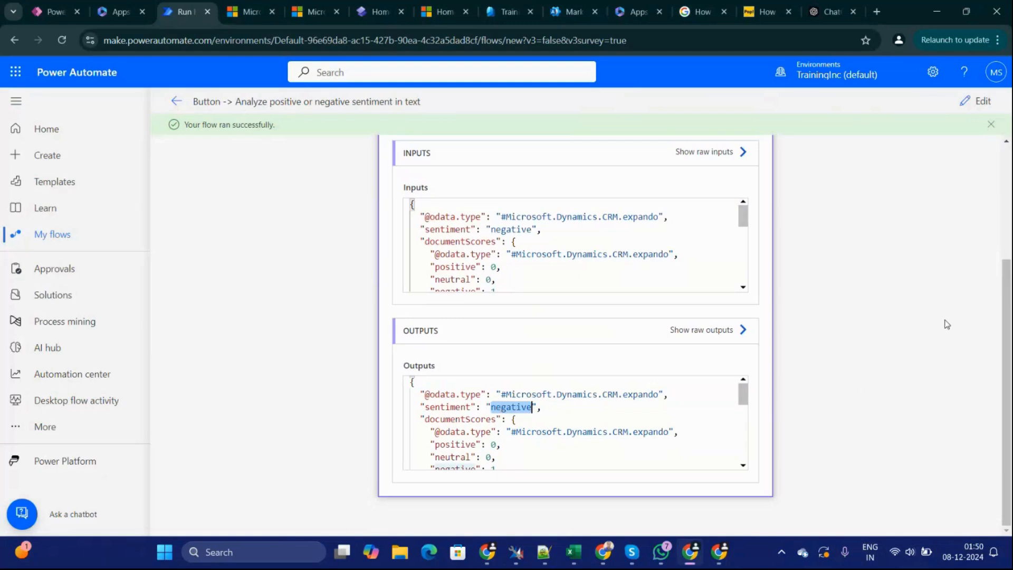
scroll(991, 217, "up", 3)
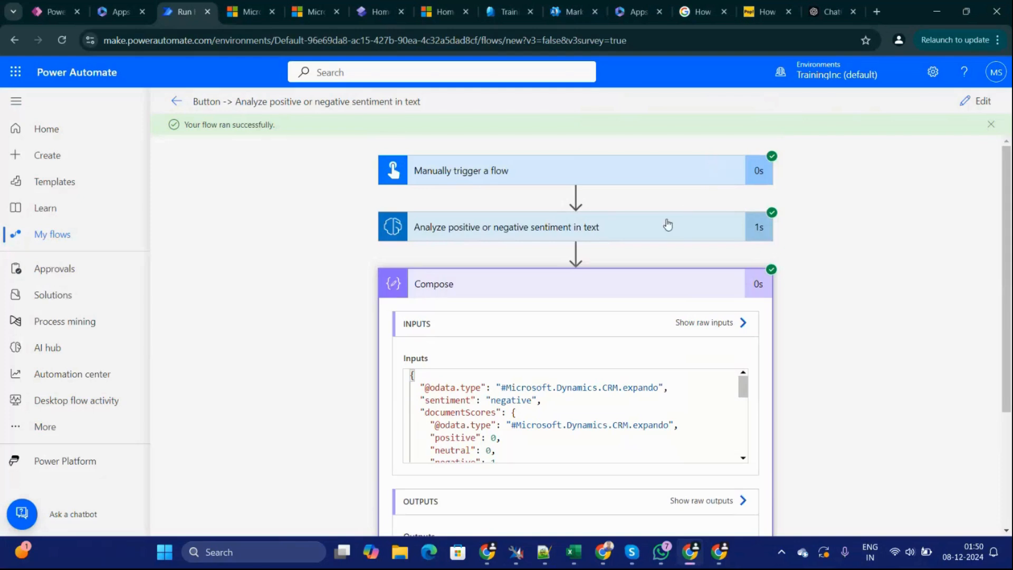
Step: Return the flow to editing and delete its Compose action
left_click(979, 101)
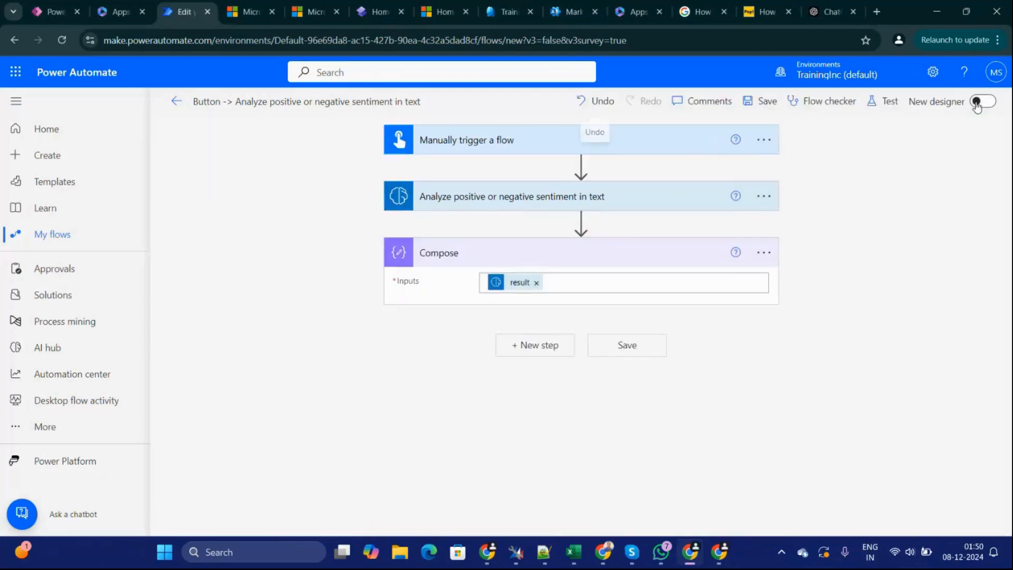
left_click(764, 254)
left_click(821, 440)
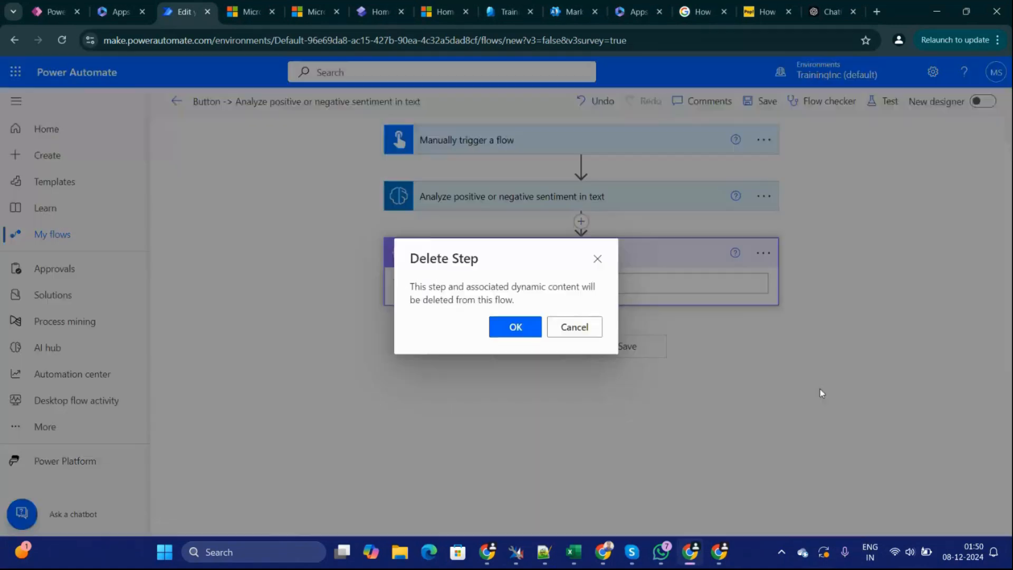
left_click(537, 328)
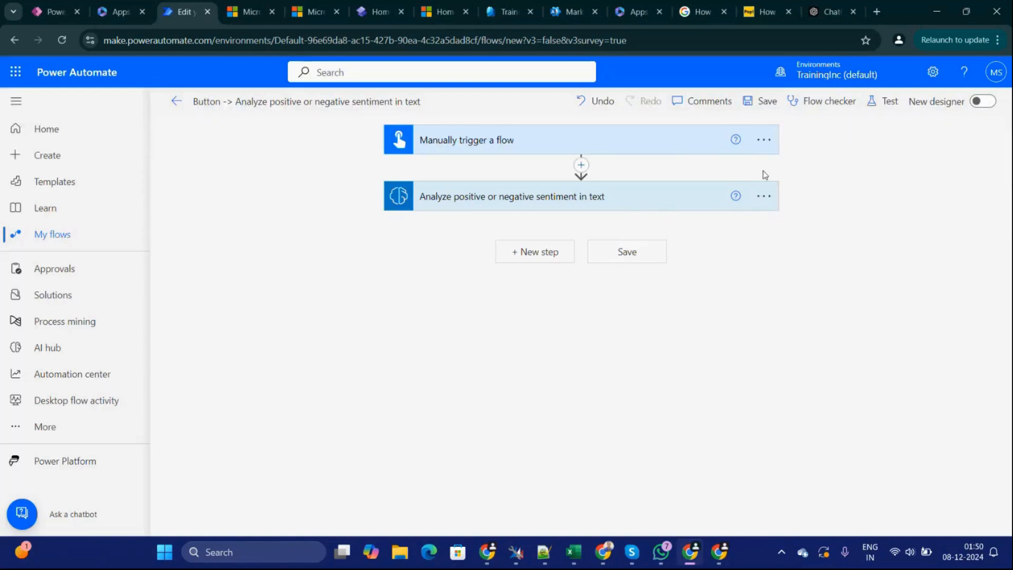
Step: Clear the Suggestion value from the sentiment action's text input and set the action's language to Hindi
left_click(628, 202)
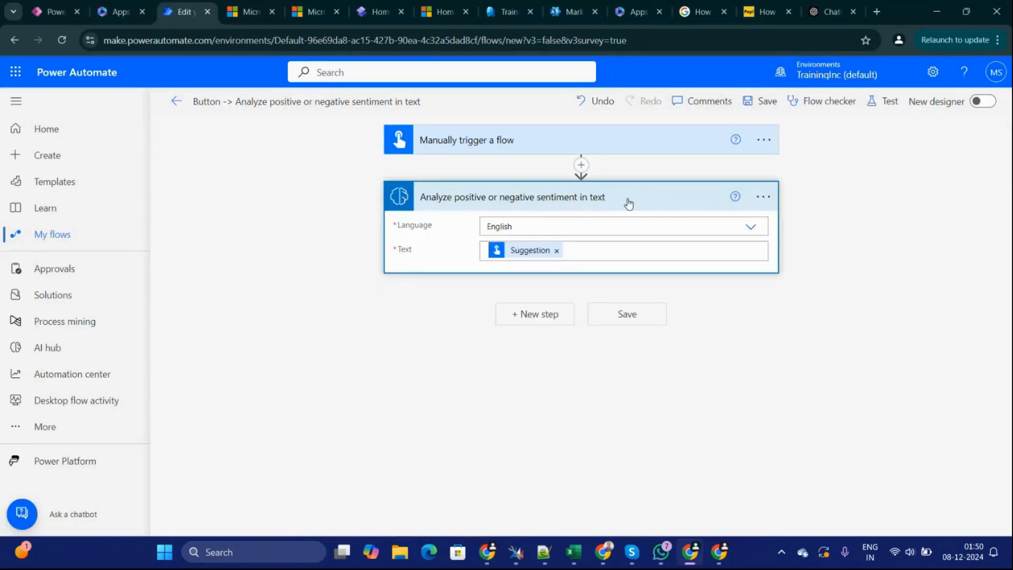
left_click(557, 251)
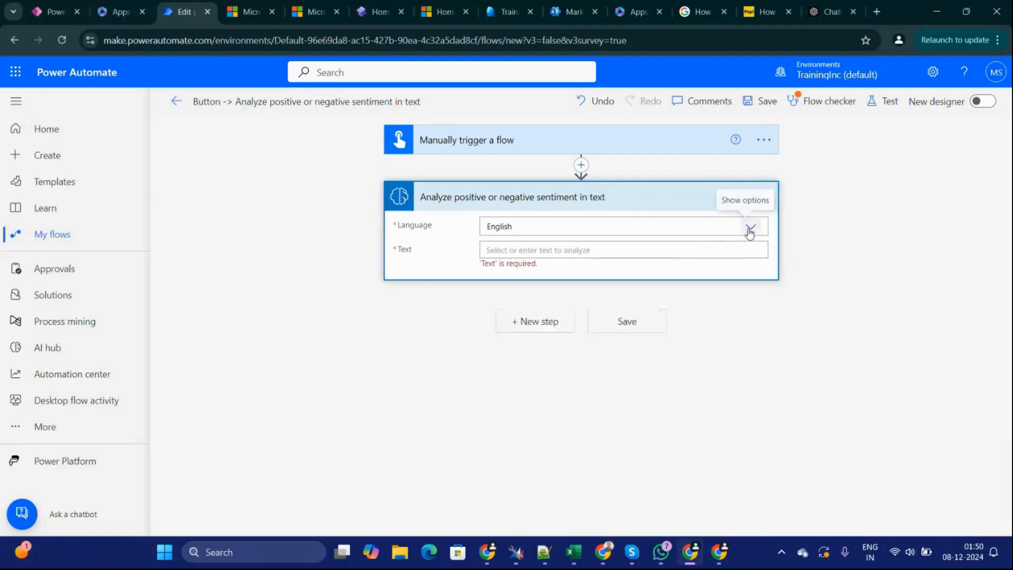
left_click(750, 228)
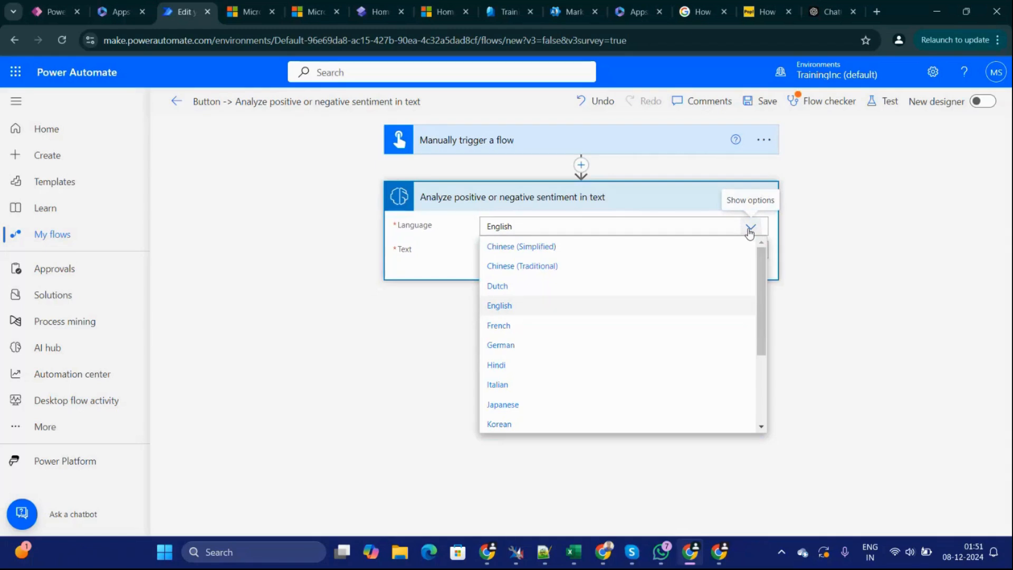
left_click_drag(761, 294, 772, 316)
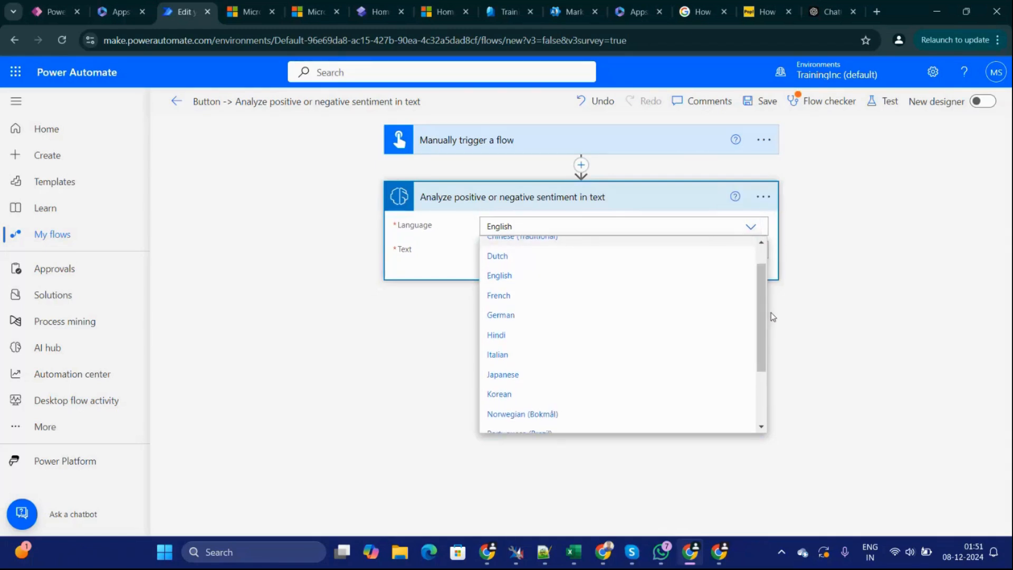
left_click(515, 338)
left_click(521, 251)
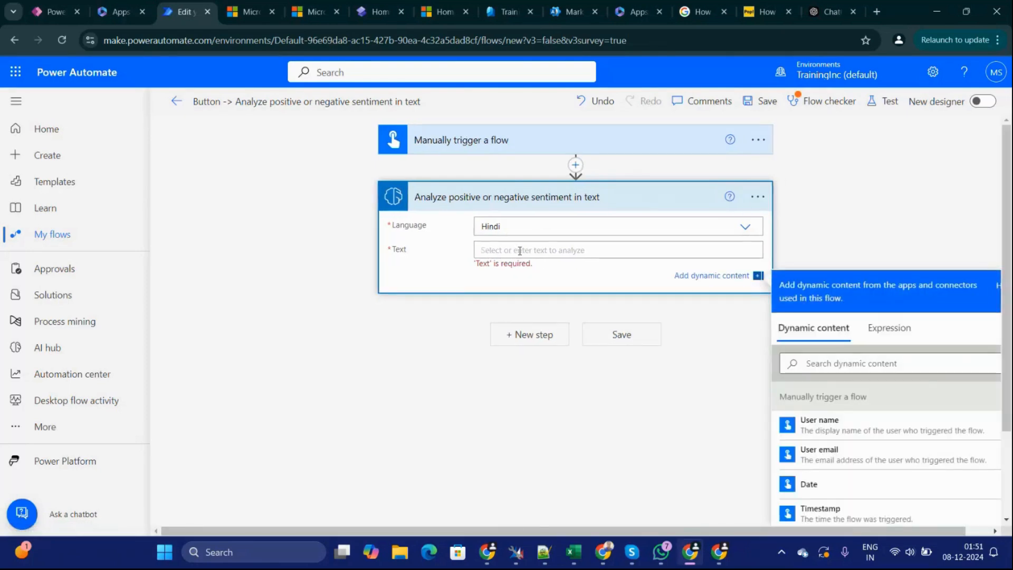
Step: Search Google for "google translate" in a new browser tab
left_click(877, 12)
type("c")
key("BackSpace")
key("BackSpace")
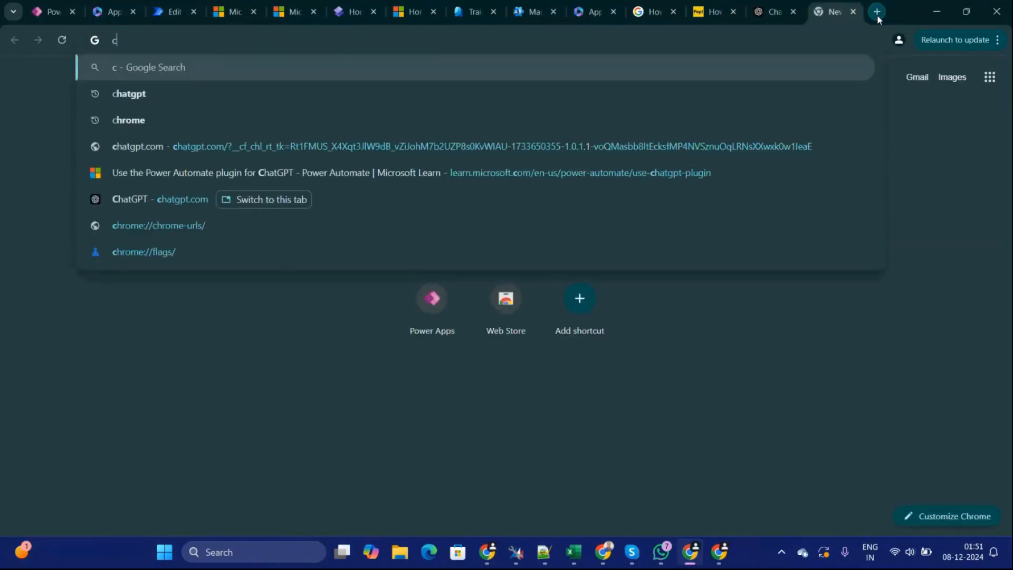
type("goo")
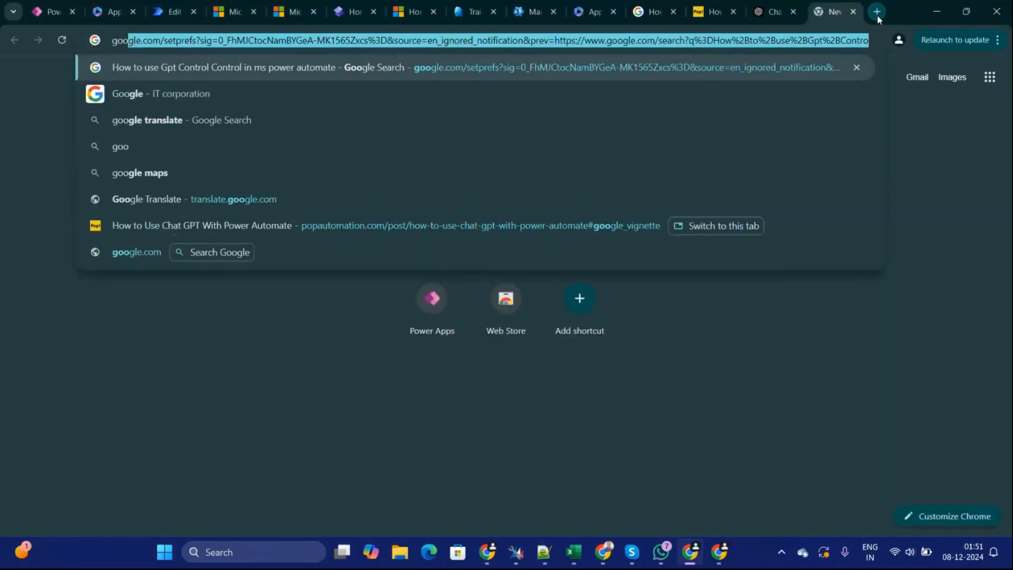
type("gle tran")
key("Return")
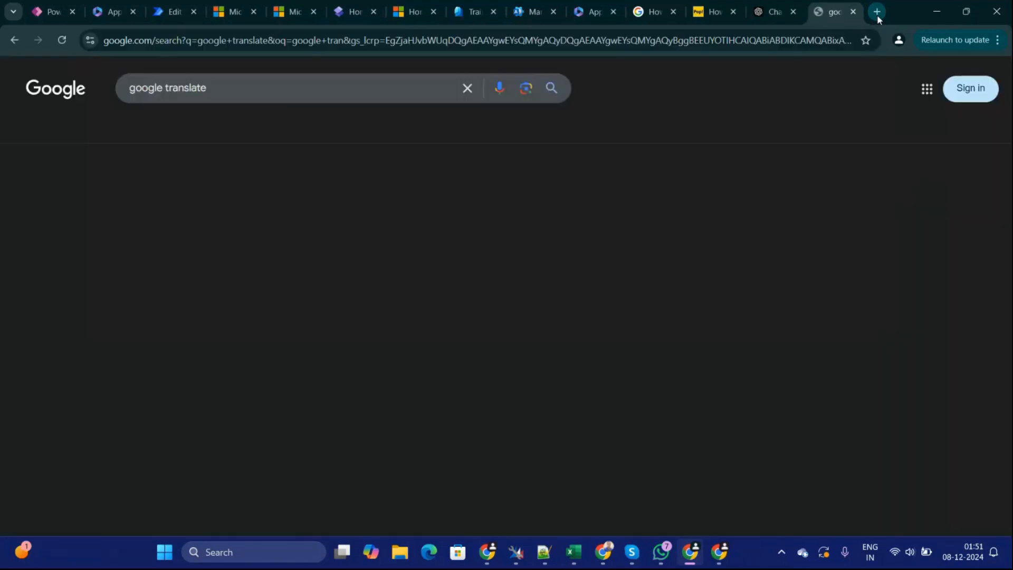
Step: Translate "Your Services are very Good" from English into Hindi and copy the translation
left_click(231, 223)
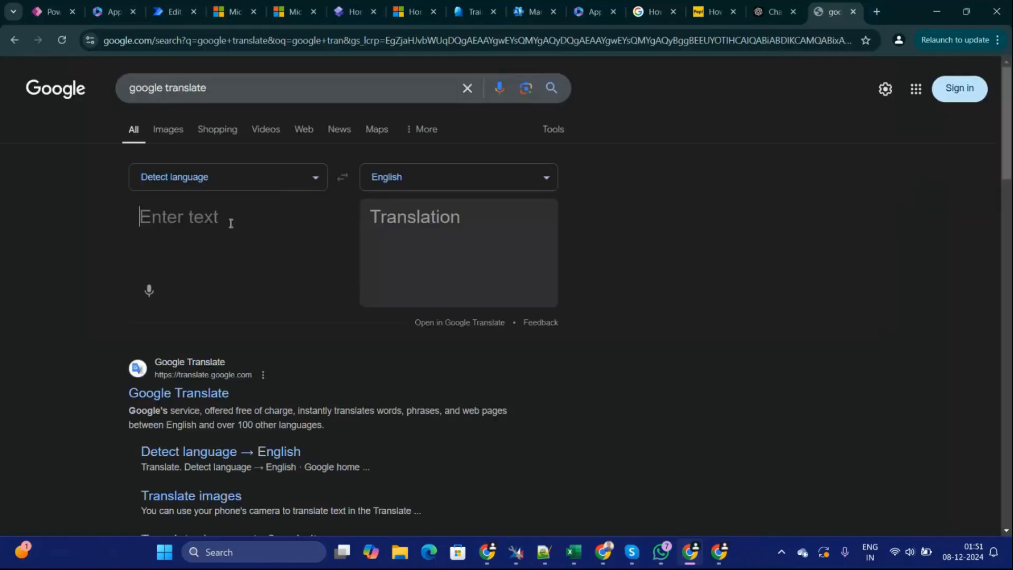
type("Your ")
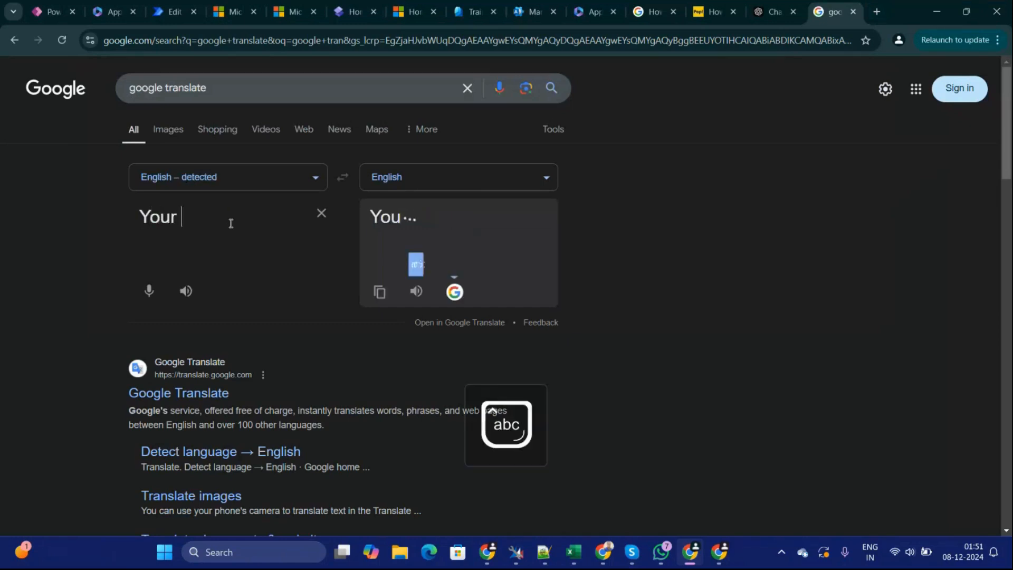
type("Services")
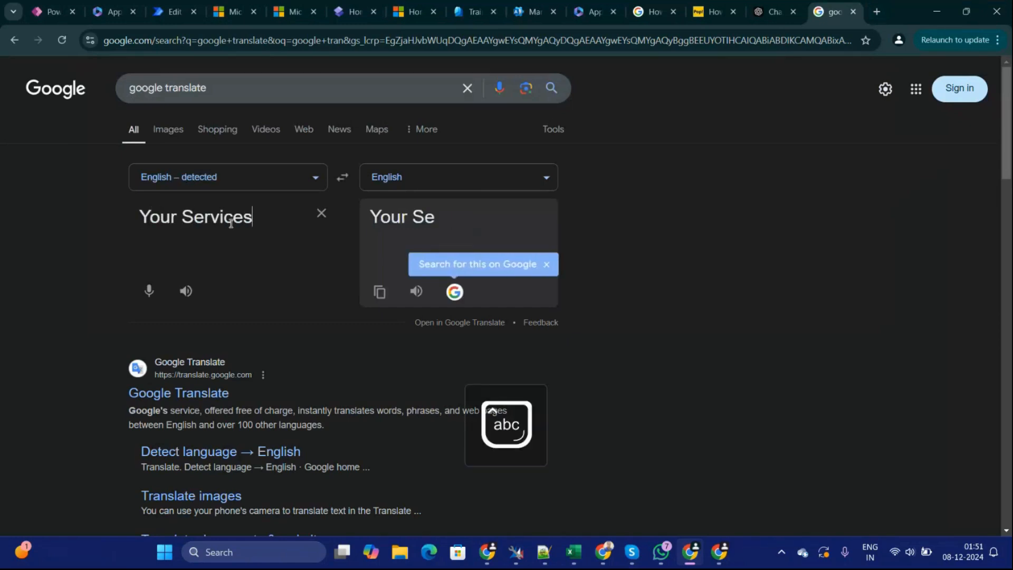
type(" are very")
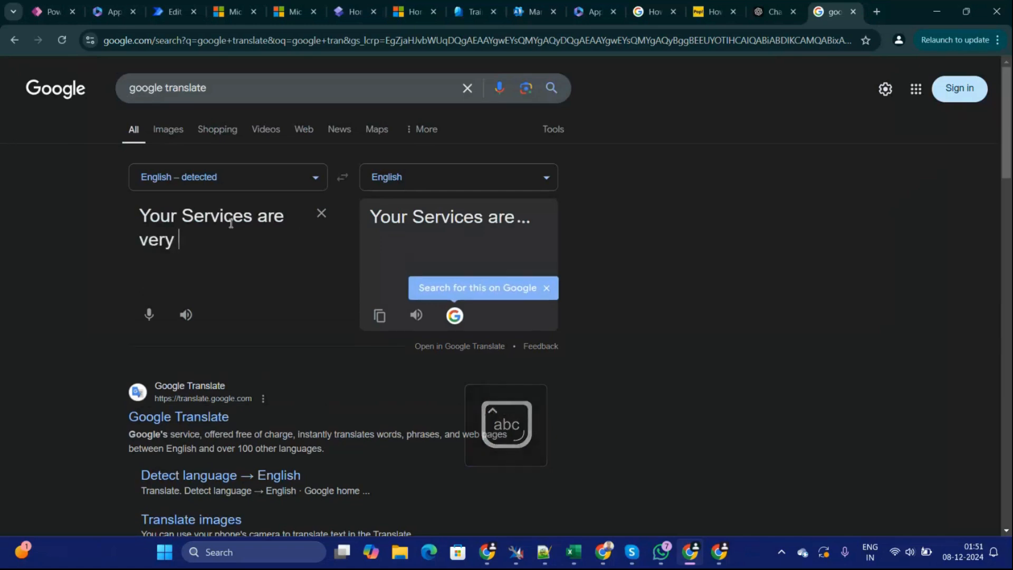
type(" Good")
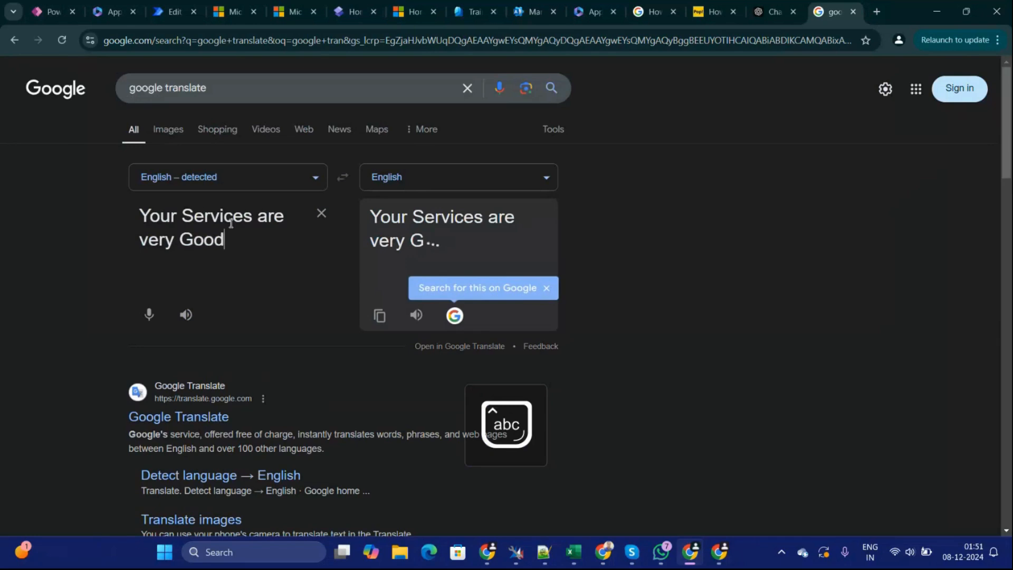
left_click(435, 180)
type("hind")
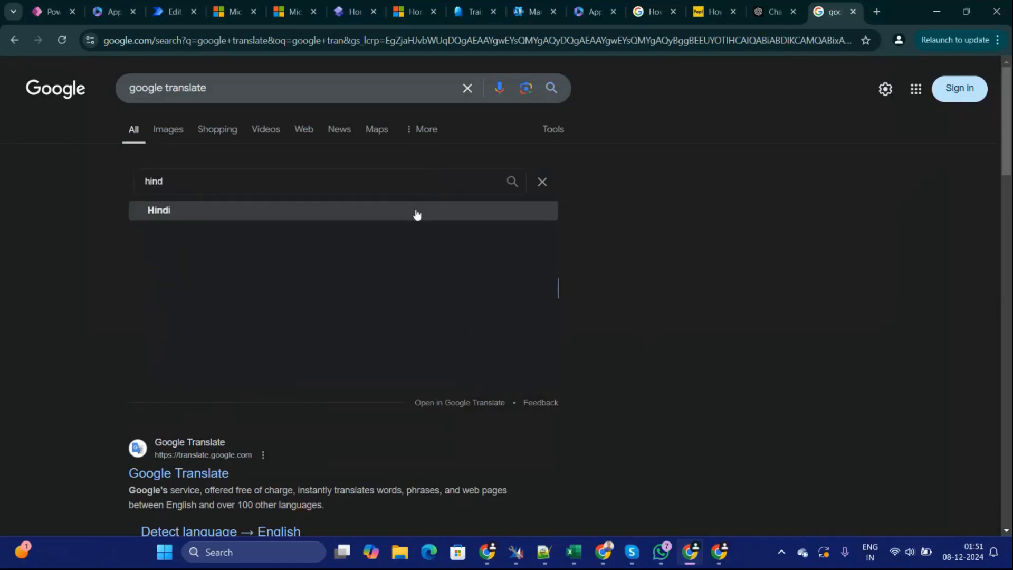
left_click(416, 210)
left_click(380, 315)
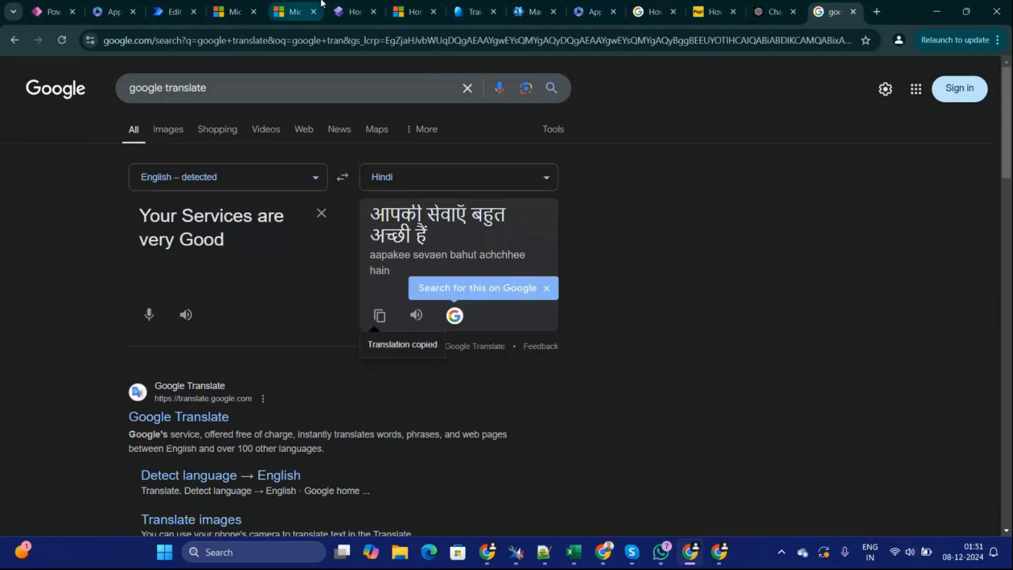
Step: Switch back to the Power Automate flow and set the sentiment action's text to the trigger's Suggestion dynamic value
left_click(256, 3)
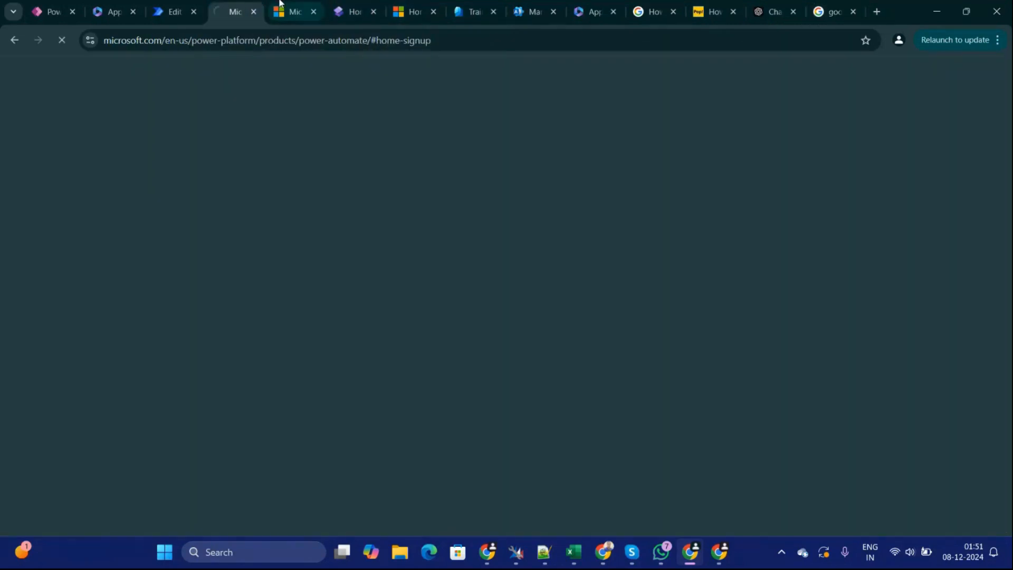
left_click(175, 12)
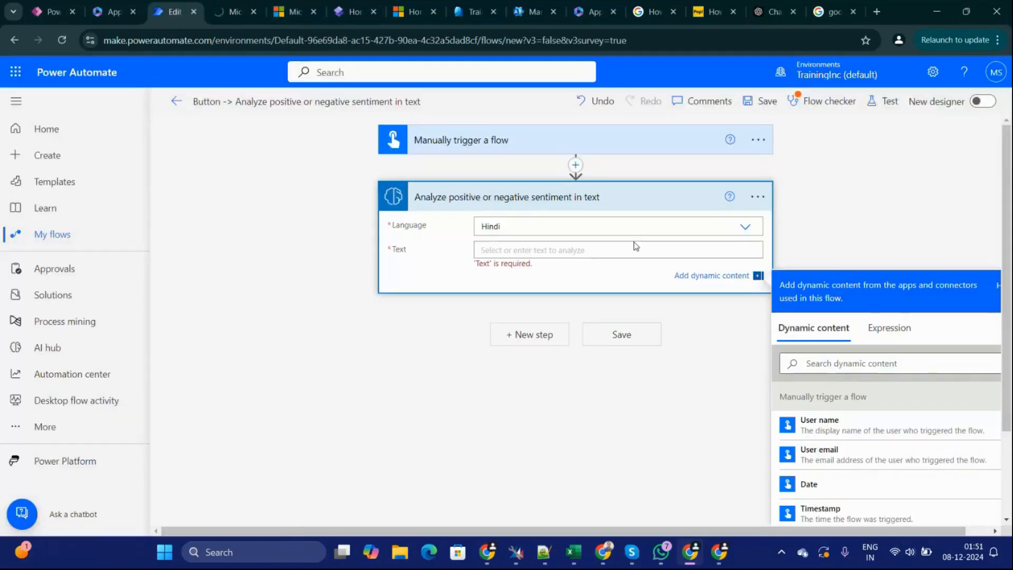
left_click(836, 202)
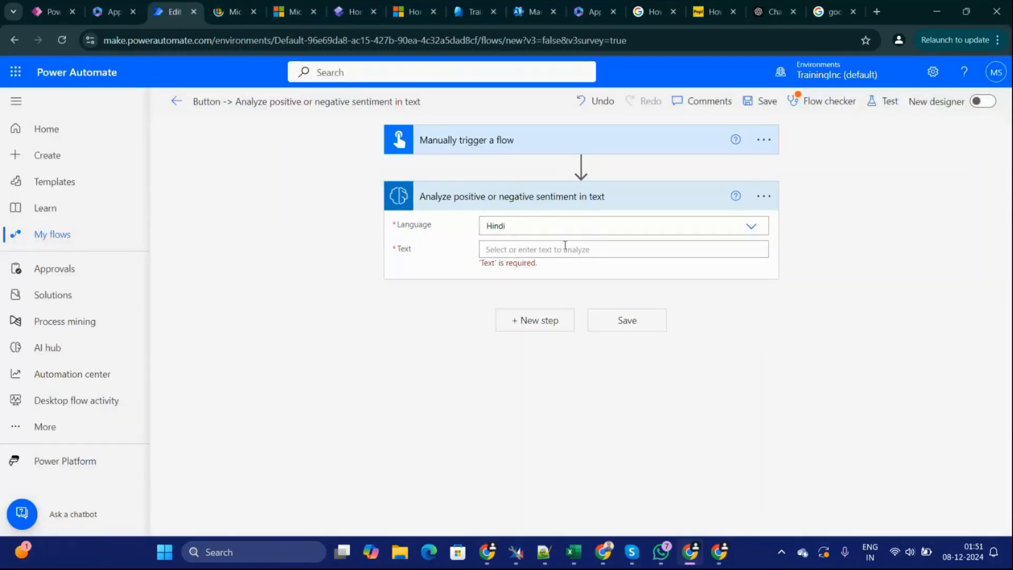
left_click(562, 256)
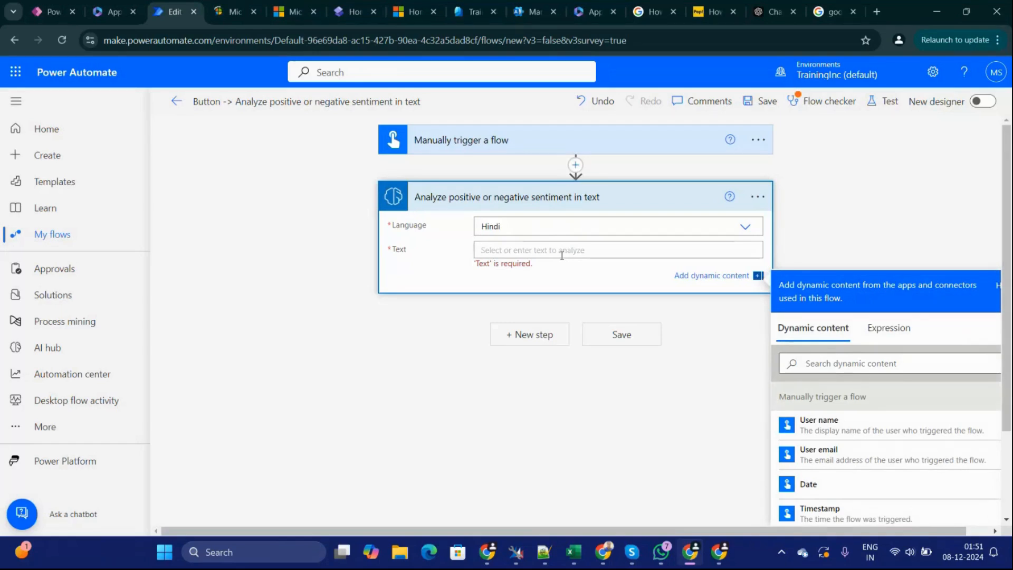
left_click(855, 357)
type("s")
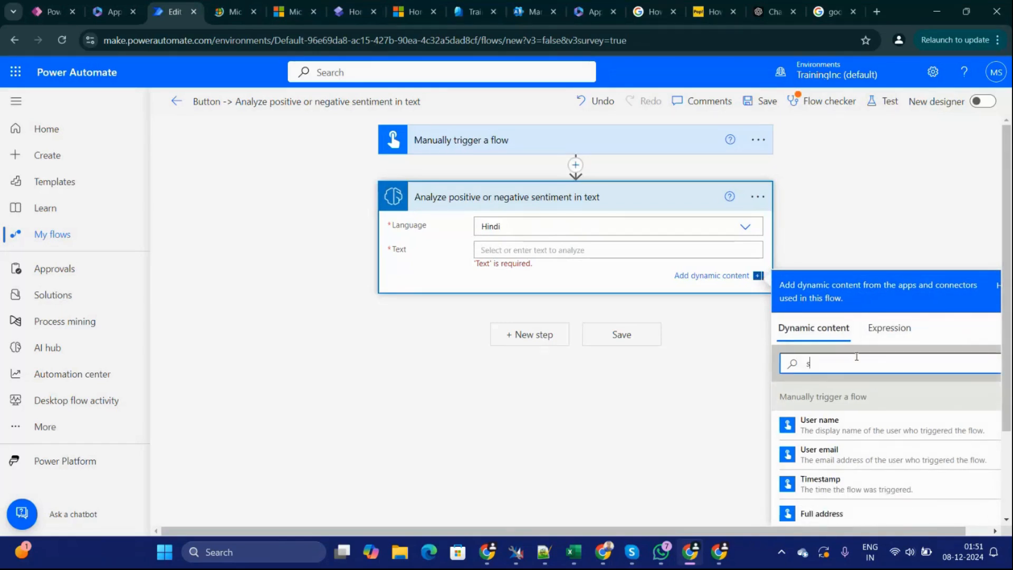
type("ugg")
left_click(832, 426)
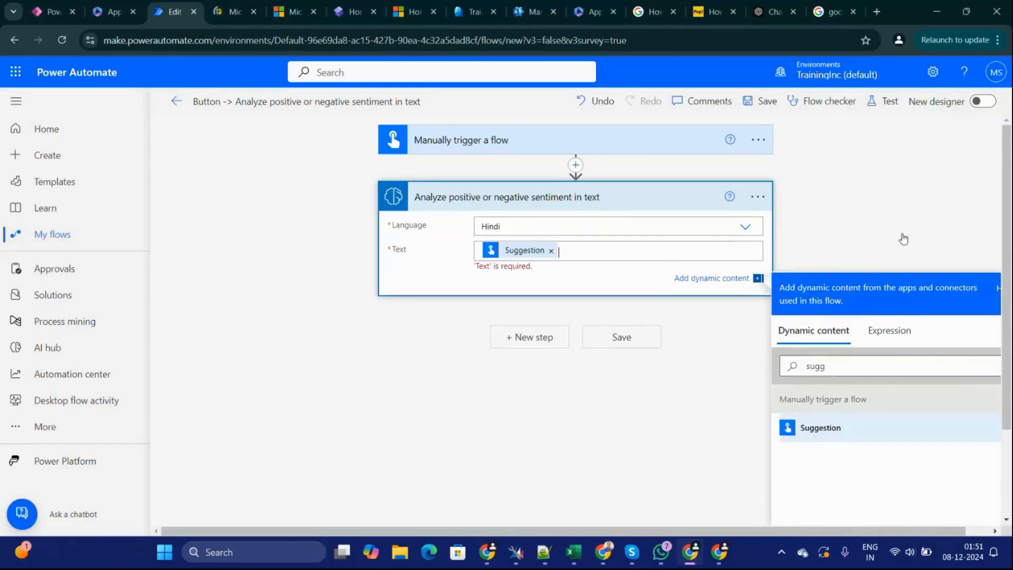
left_click(849, 190)
left_click_drag(1002, 238, 576, 341)
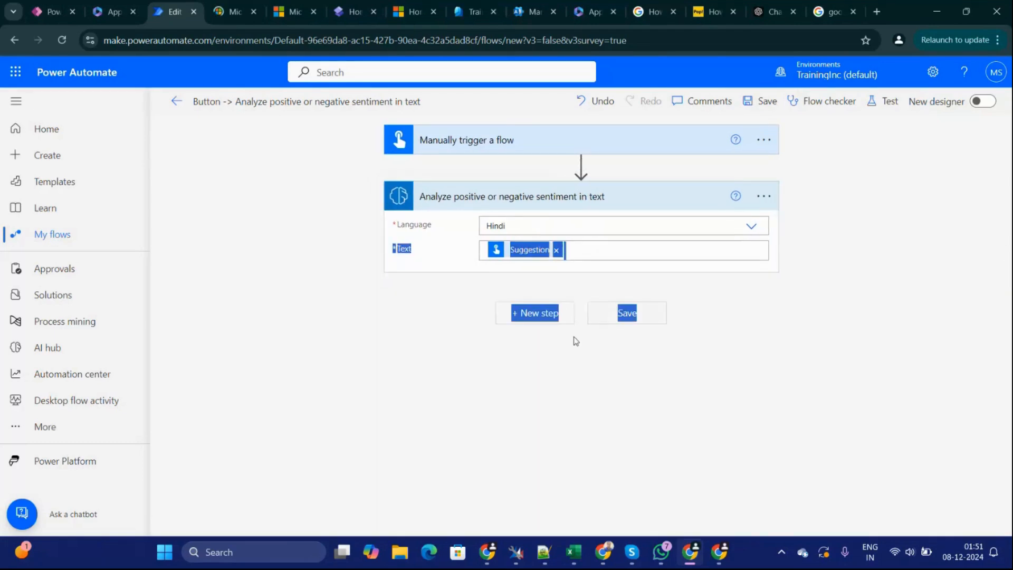
Step: Add a Compose data operation after the sentiment action, using the Sentence sentiment dynamic value as its input
left_click(528, 313)
type("compose")
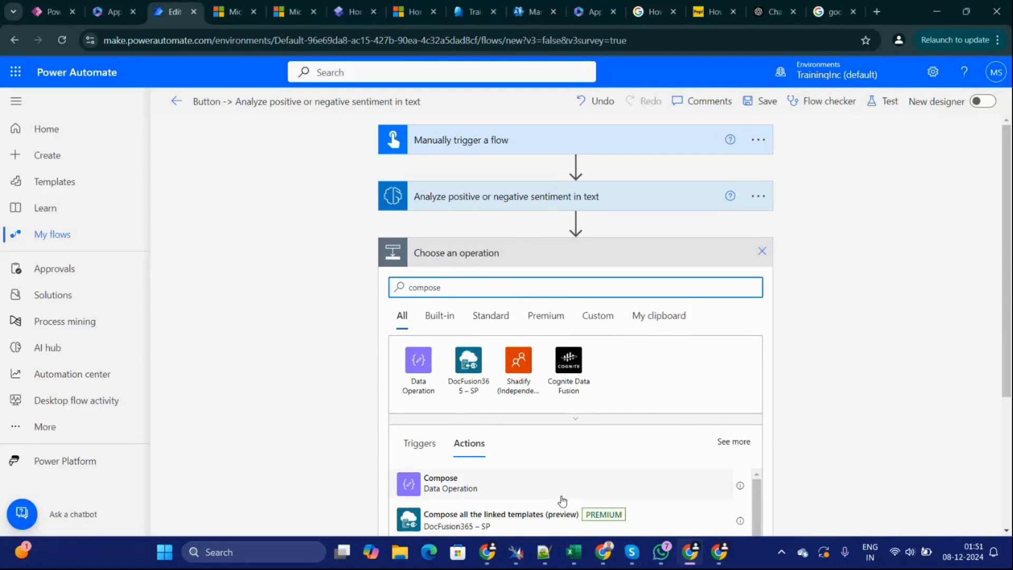
left_click(552, 491)
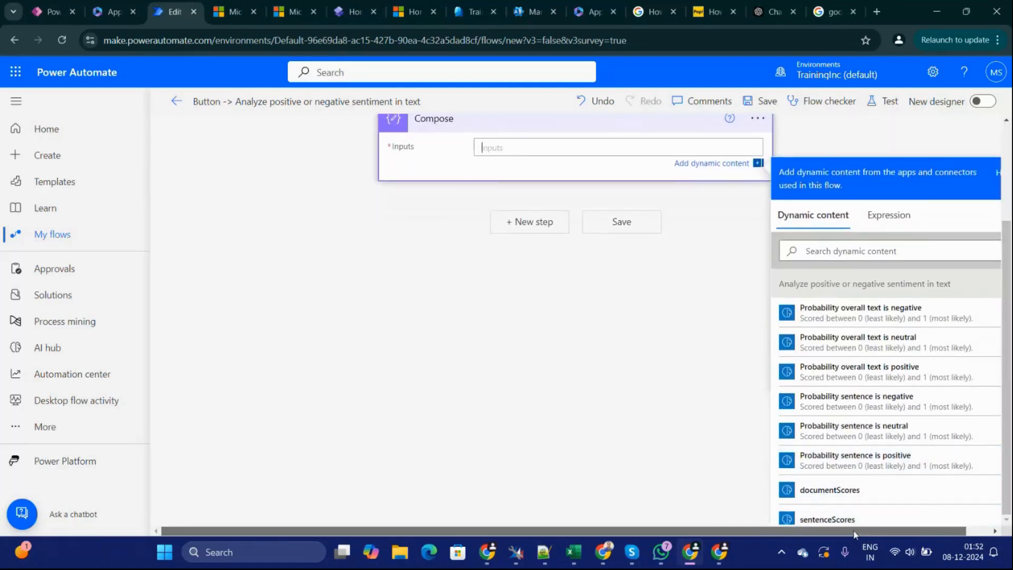
left_click_drag(995, 327, 1010, 407)
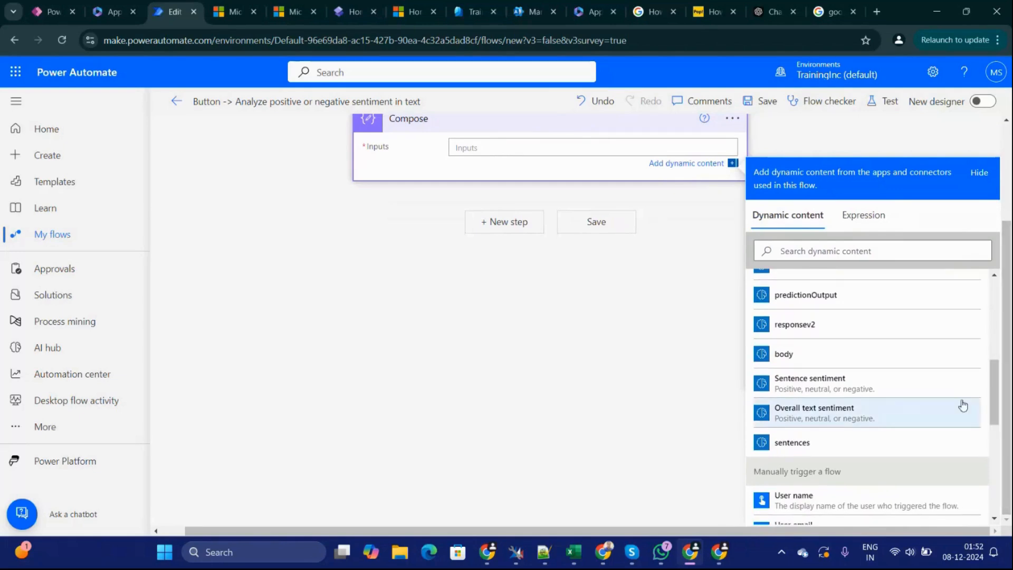
left_click(878, 393)
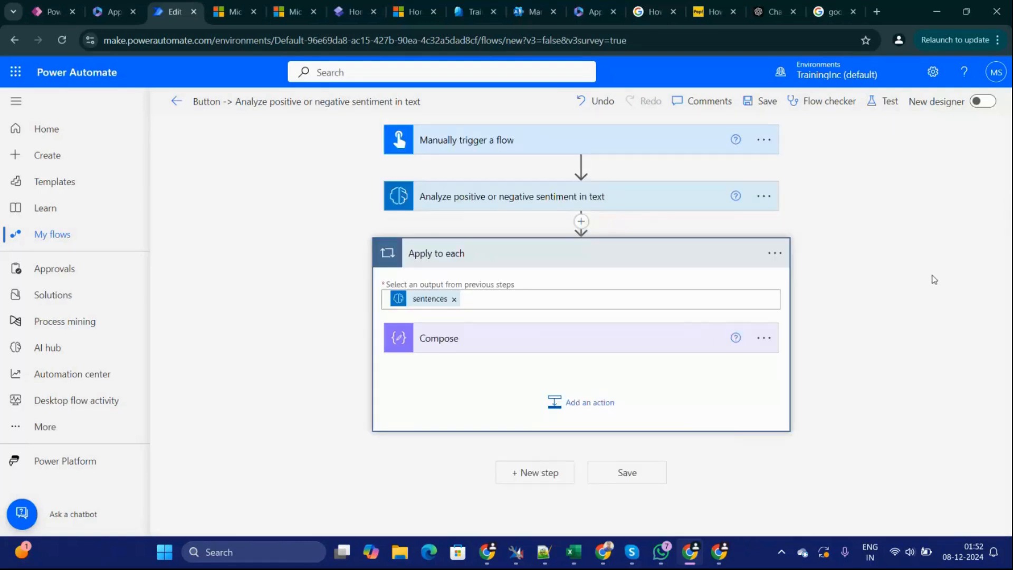
left_click(624, 352)
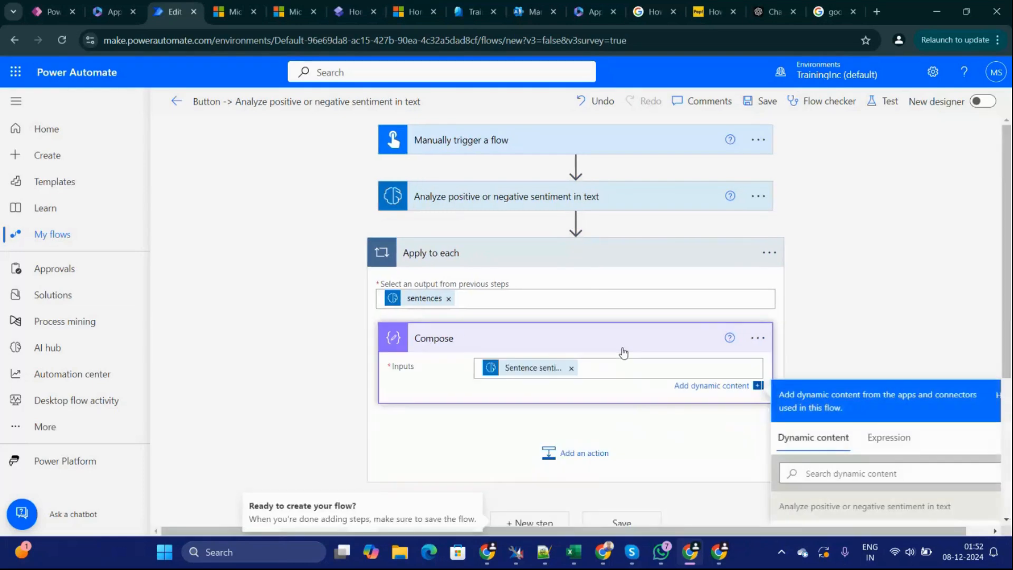
left_click(894, 254)
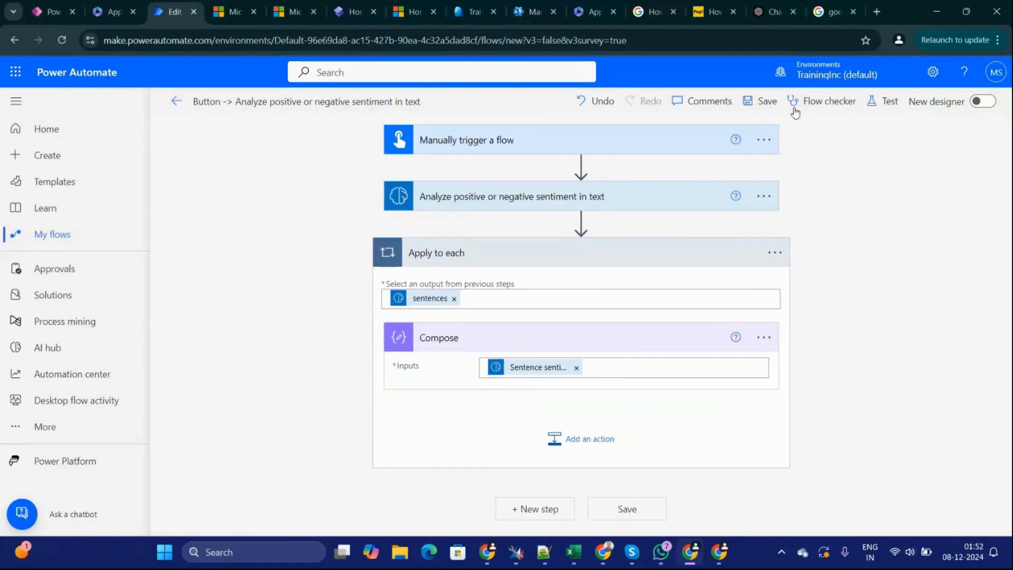
Step: Save the flow and start a manual test to bring up its run form
left_click(766, 102)
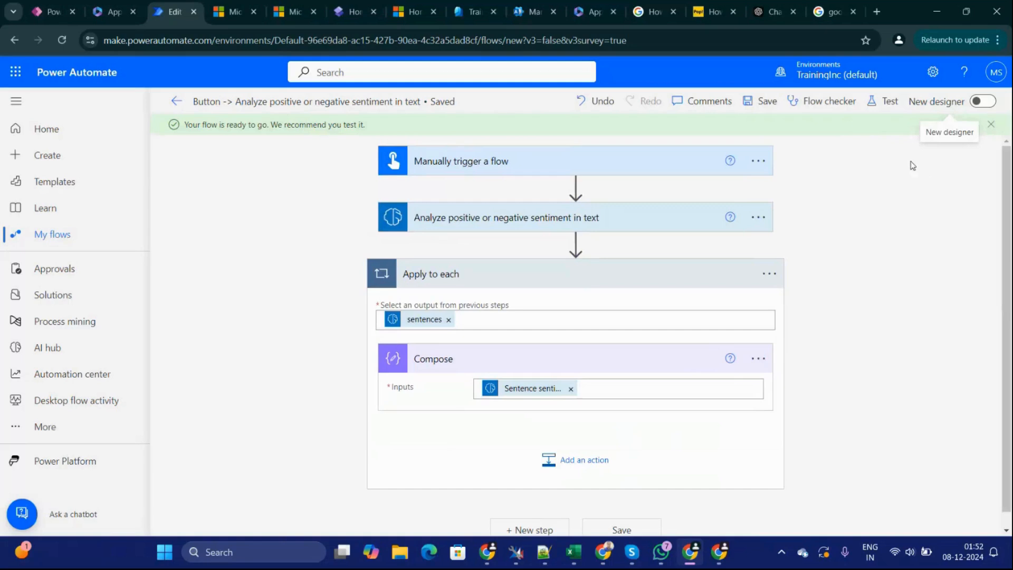
left_click(885, 102)
left_click(786, 517)
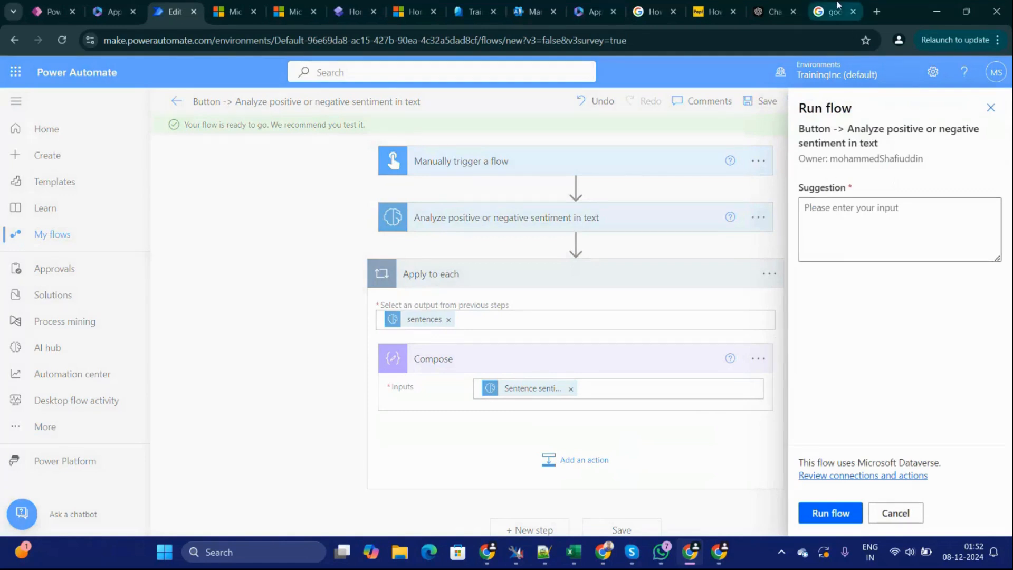
Step: Enter the copied Hindi translation "आपकी सेवाएँ बहुत अच्छी हैं" as the Suggestion and run the flow
left_click(836, 11)
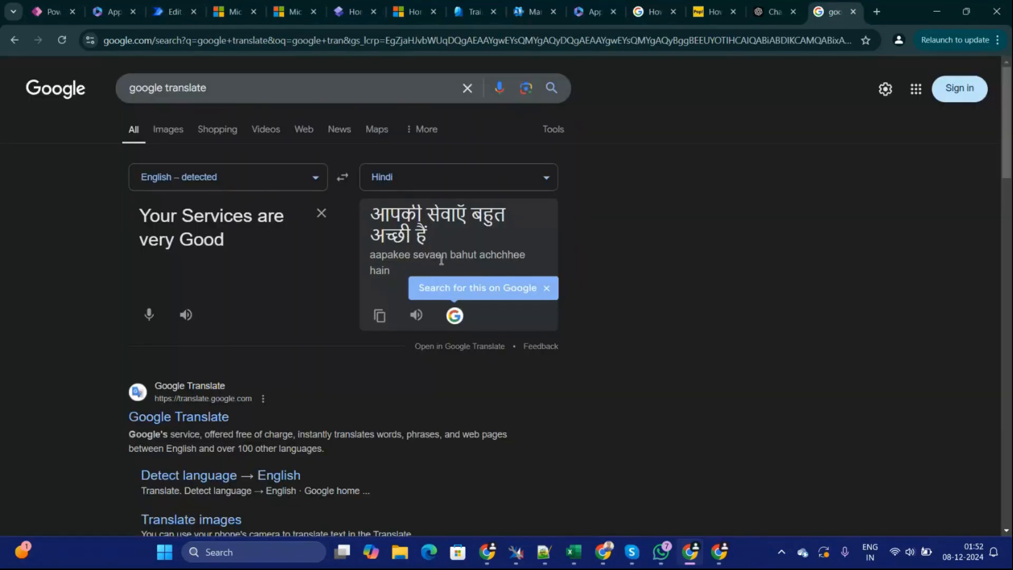
left_click(174, 12)
left_click(852, 219)
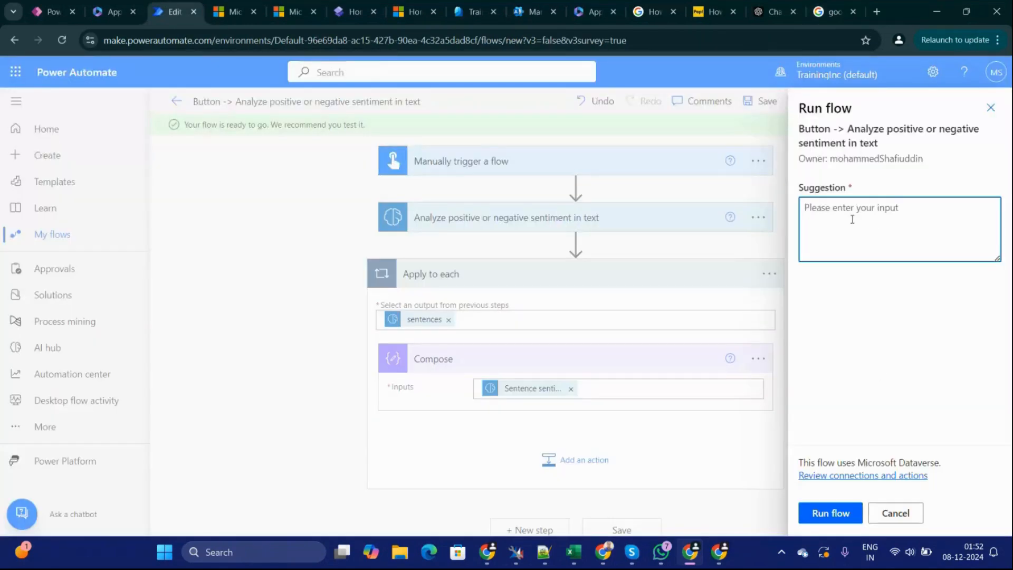
type("आपकी सेवाएँ बहुत अच्छी हैं")
left_click_drag(905, 207, 808, 207)
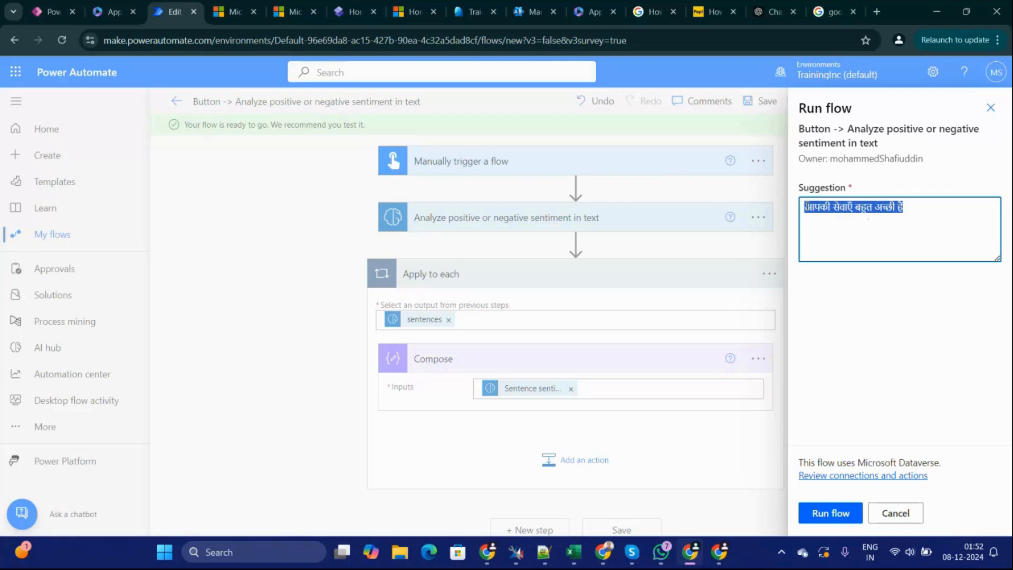
left_click(831, 376)
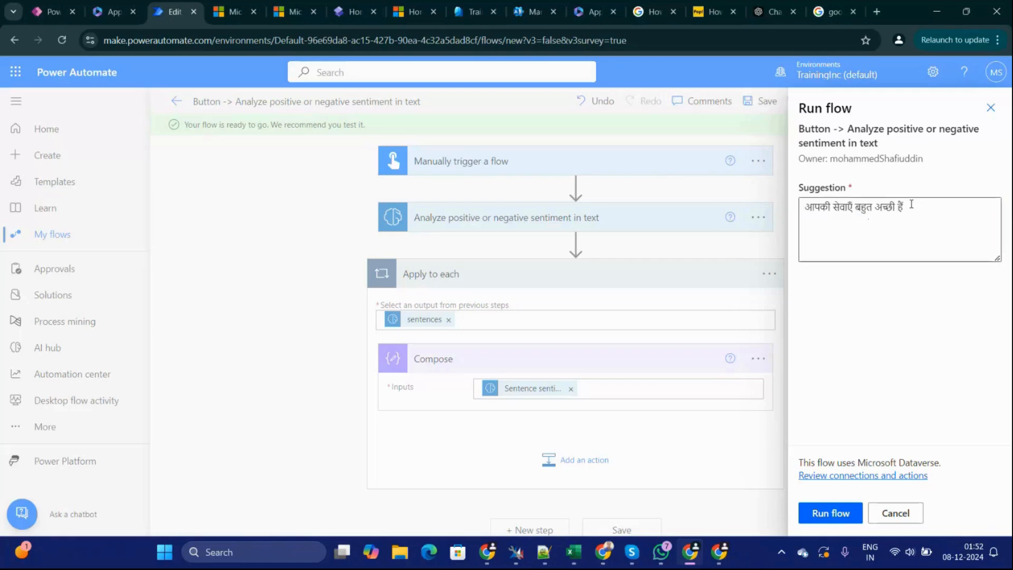
left_click(839, 516)
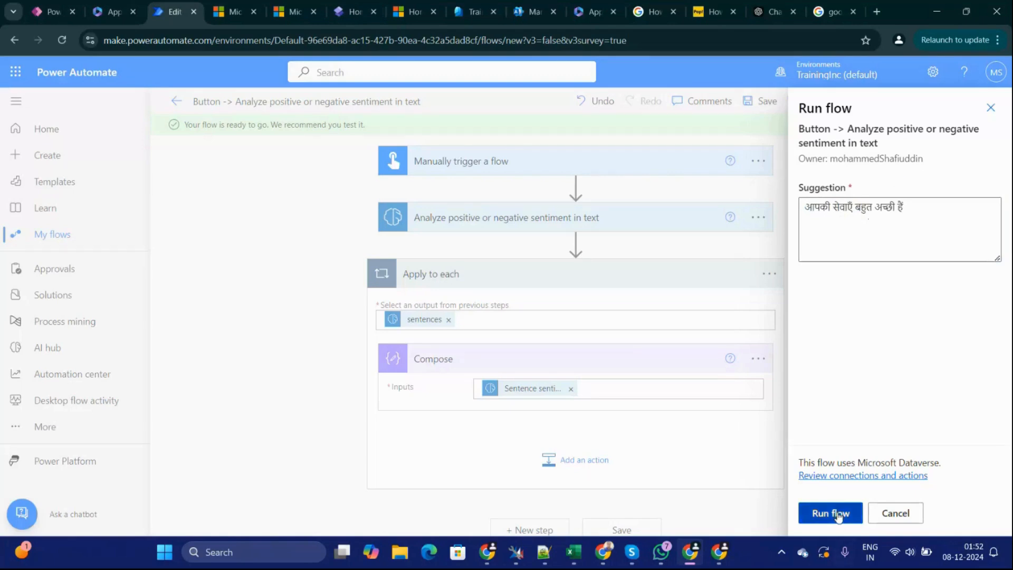
left_click(839, 517)
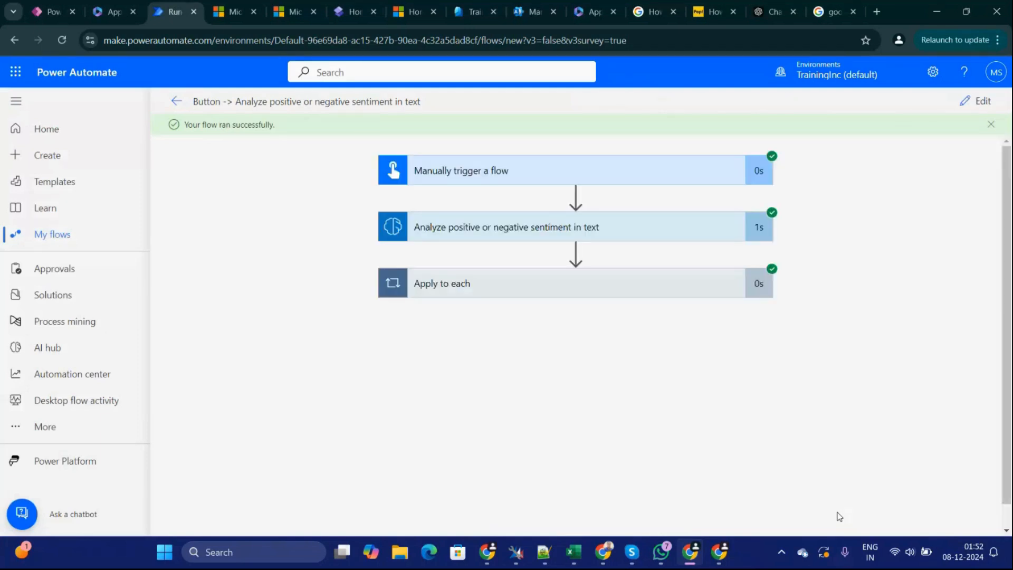
Step: Examine the run's Compose output inside Apply to each and the sentiment action's inputs and outputs
left_click(557, 294)
left_click(577, 355)
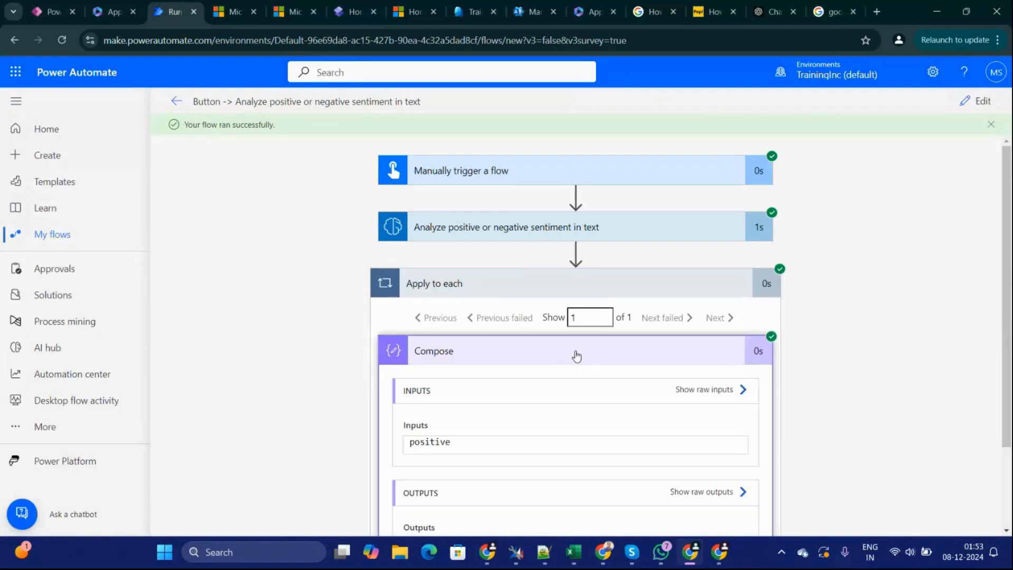
scroll(1008, 357, "down", 2)
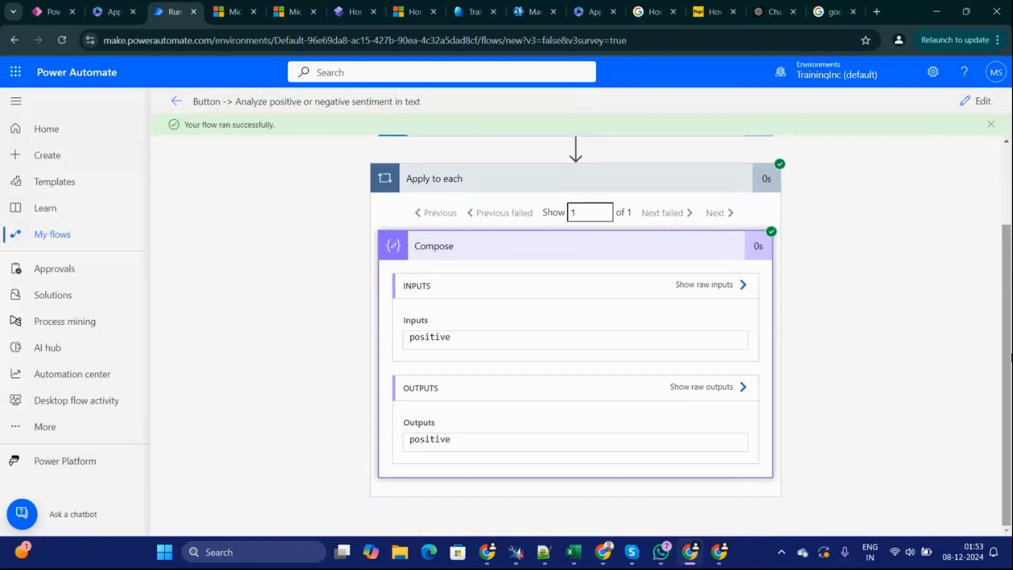
scroll(985, 202, "up", 2)
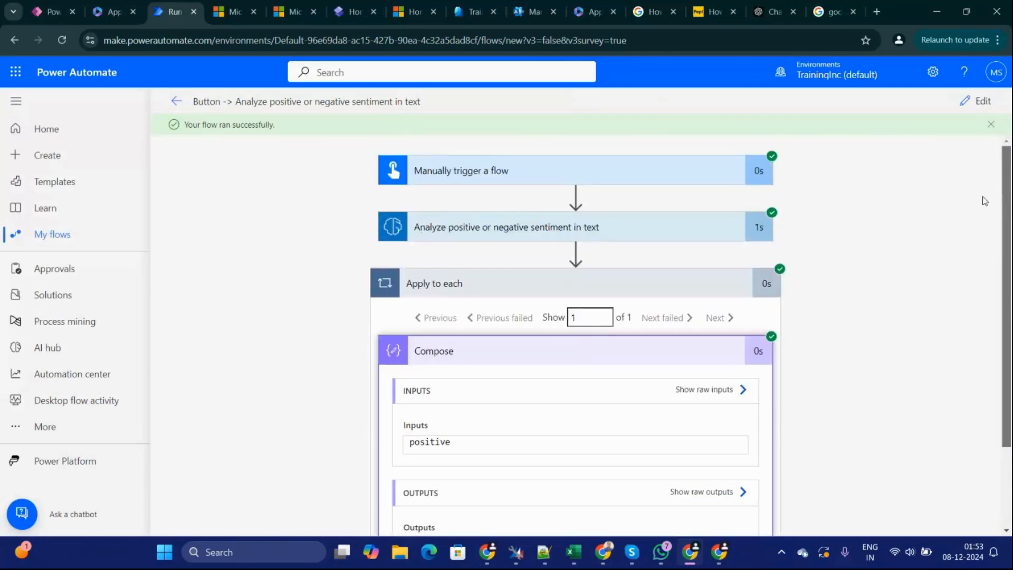
left_click(590, 227)
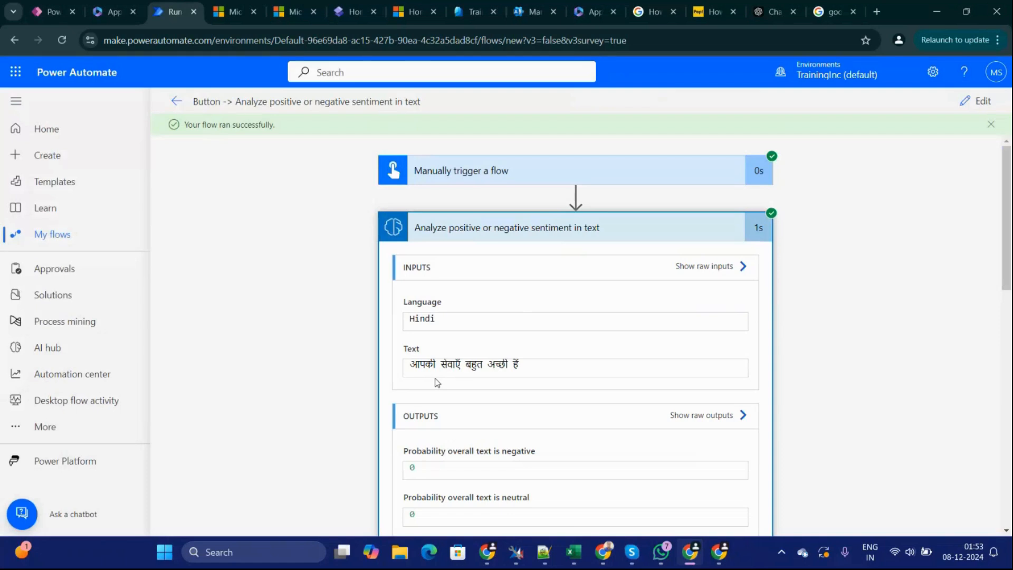
Step: Return to editing the flow and review the languages available for the sentiment analysis action
left_click(963, 102)
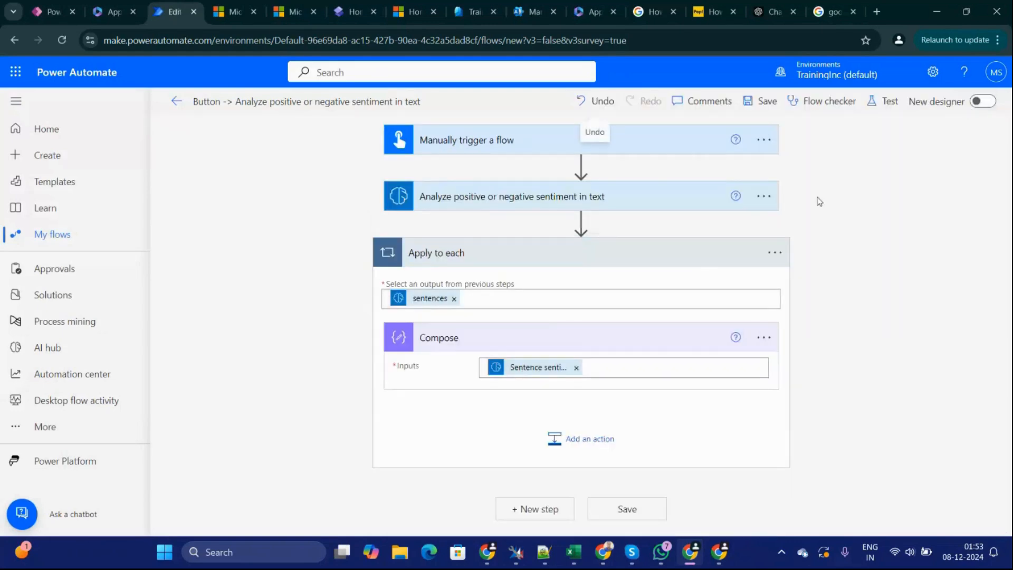
left_click(645, 196)
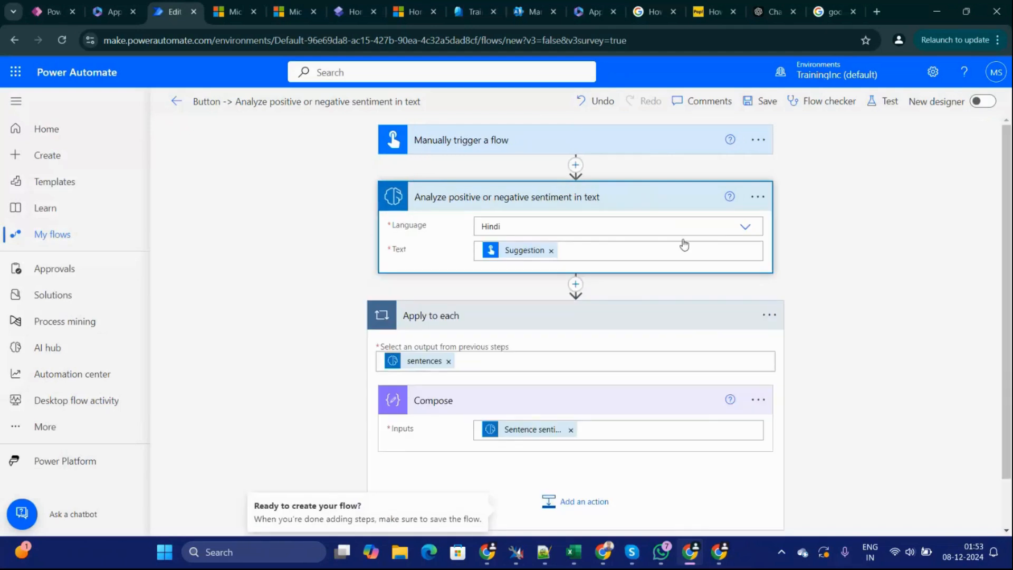
left_click(749, 231)
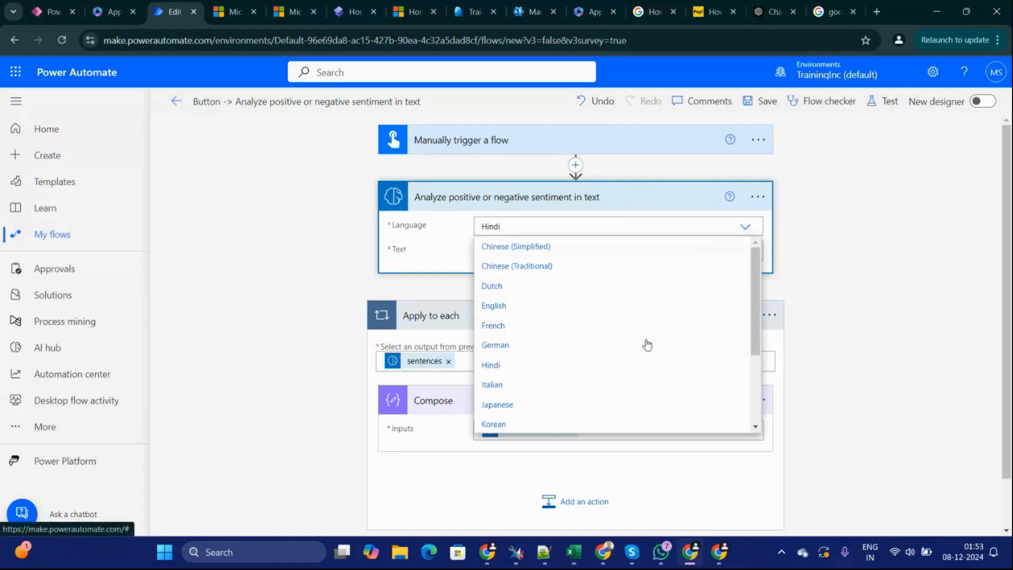
left_click_drag(757, 327, 786, 417)
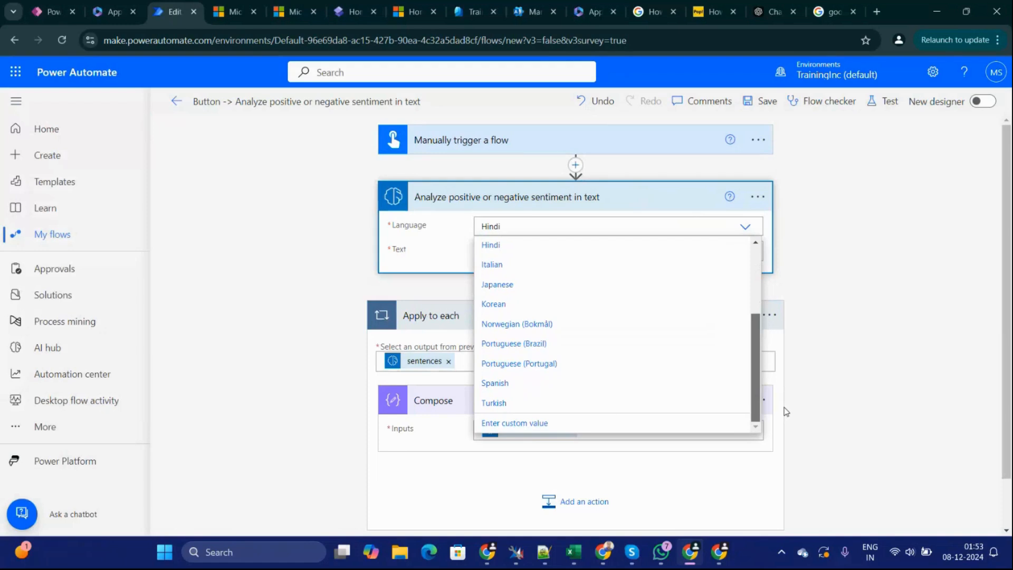
mouse_move(783, 394)
left_mouse_down()
mouse_move(761, 313)
mouse_move(778, 389)
left_mouse_up()
left_click(964, 284)
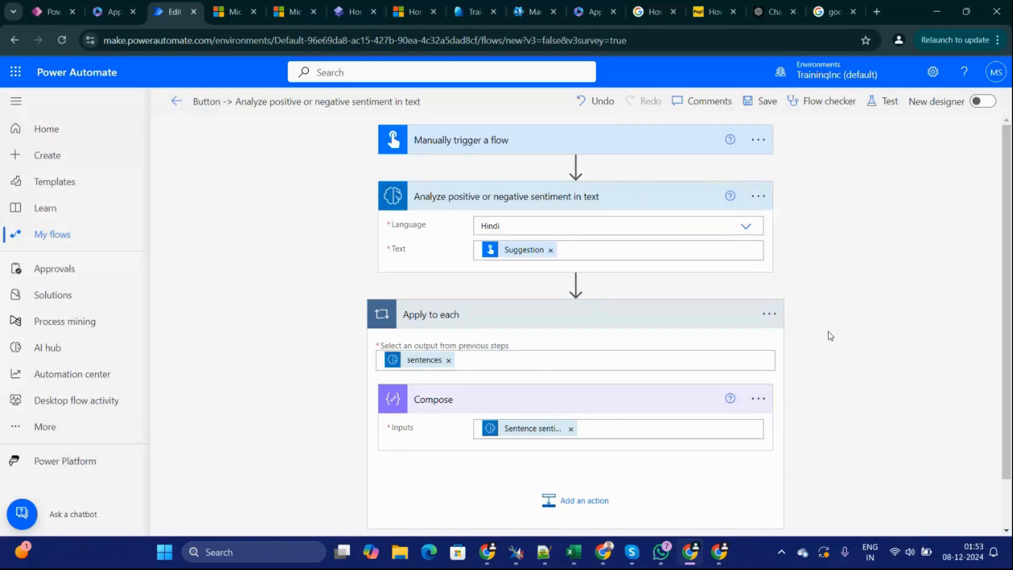
Step: Delete the Apply to each loop and the Analyze positive or negative sentiment in text action from the flow
left_click(770, 314)
left_click(853, 511)
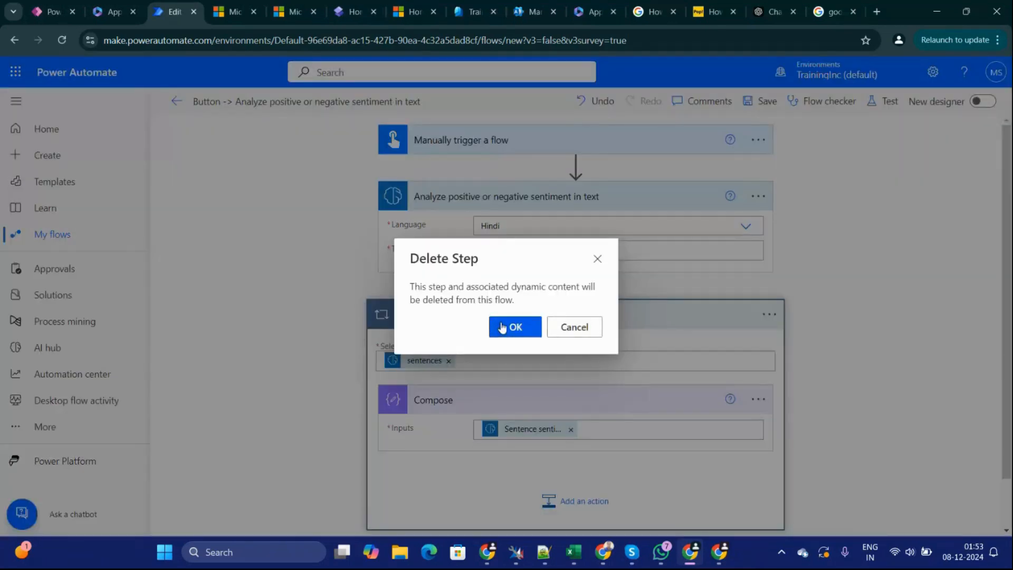
left_click(502, 327)
left_click(763, 196)
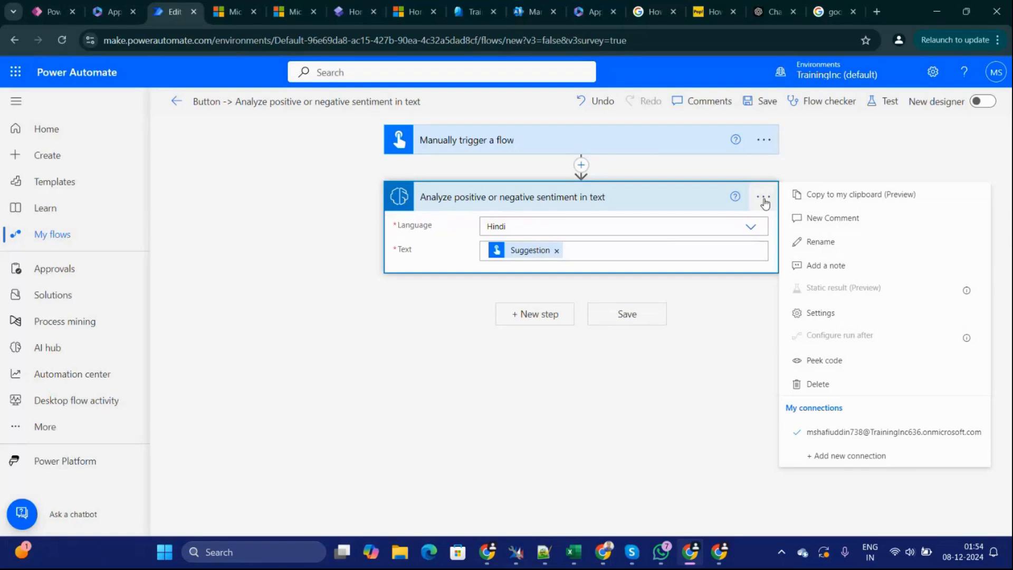
left_click(830, 386)
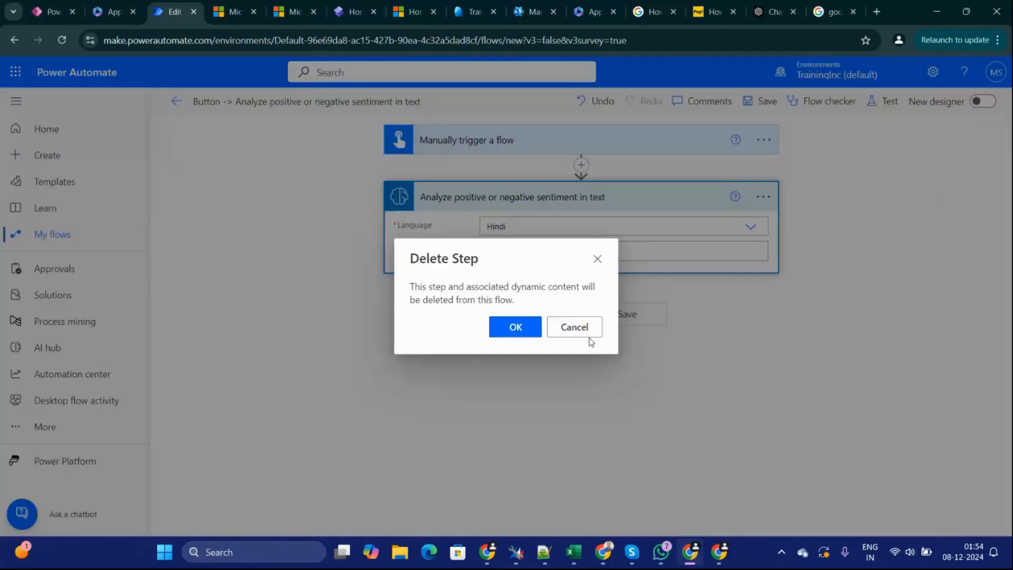
left_click(515, 327)
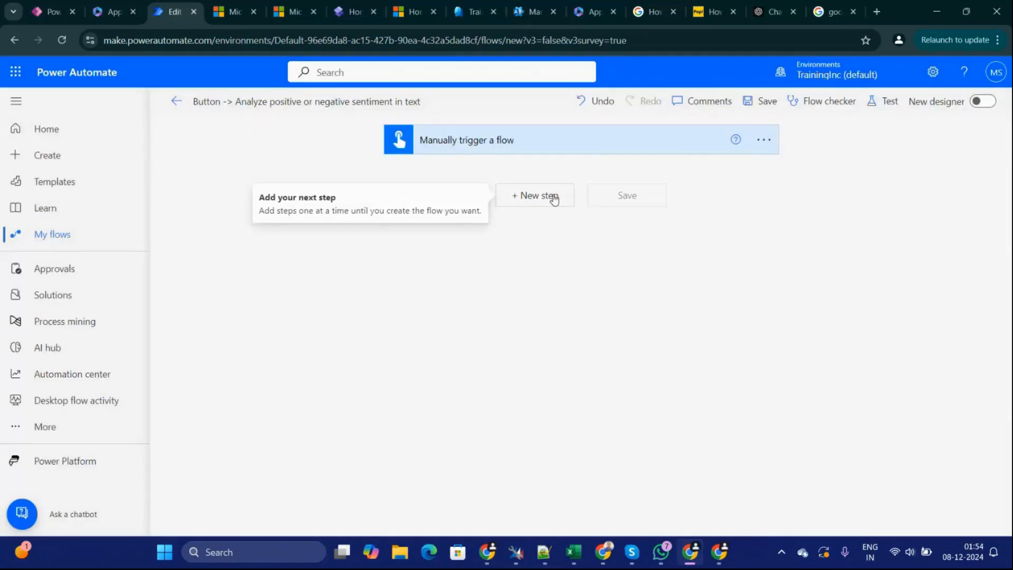
Step: Add the AI Builder action Create text with GPT using a prompt after the manual trigger
left_click(535, 195)
type("gpt")
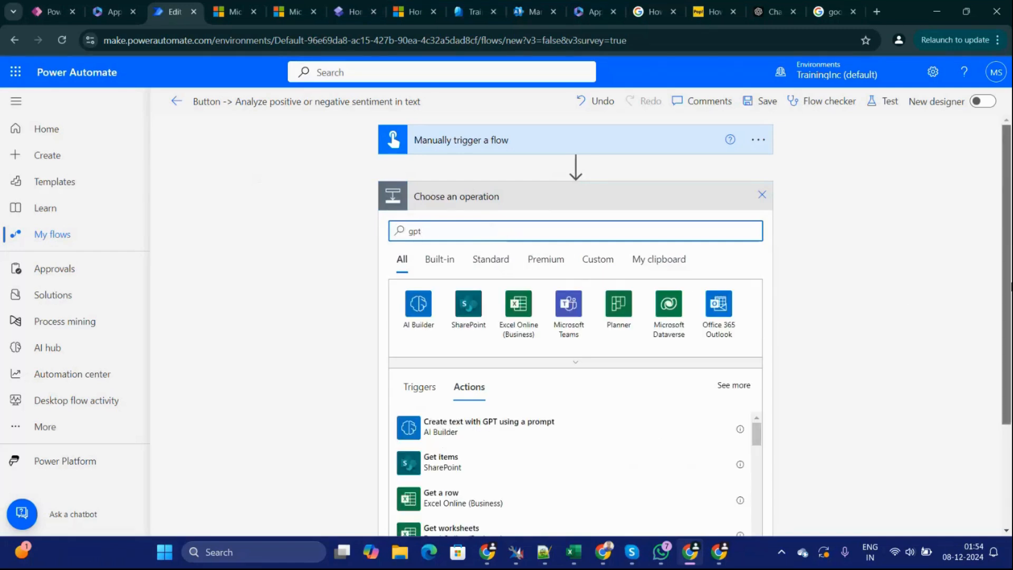
scroll(1012, 280, "down", 3)
scroll(950, 317, "up", 3)
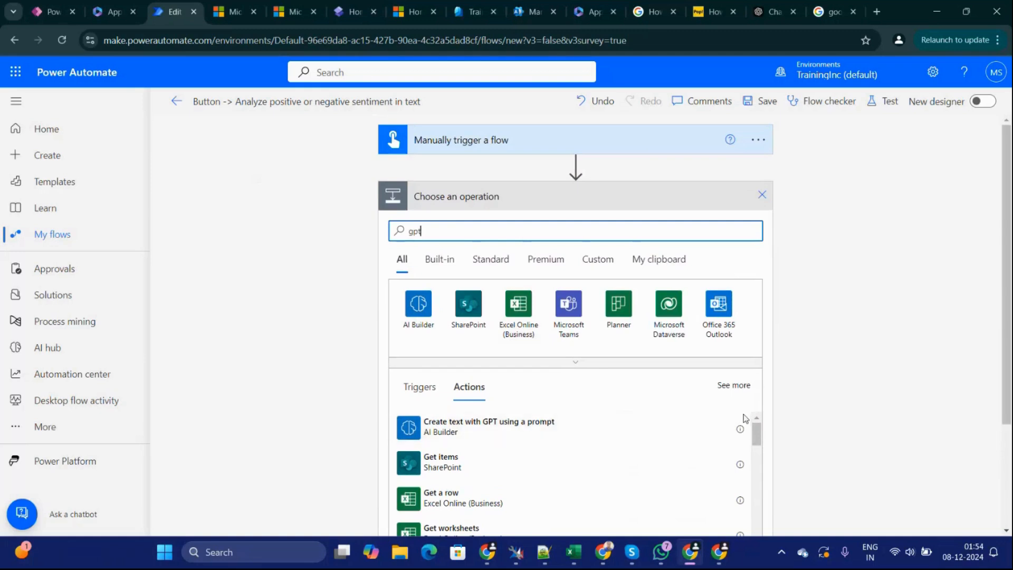
mouse_move(758, 429)
left_mouse_down()
mouse_move(775, 485)
mouse_move(760, 431)
left_mouse_up()
scroll(1011, 354, "down", 3)
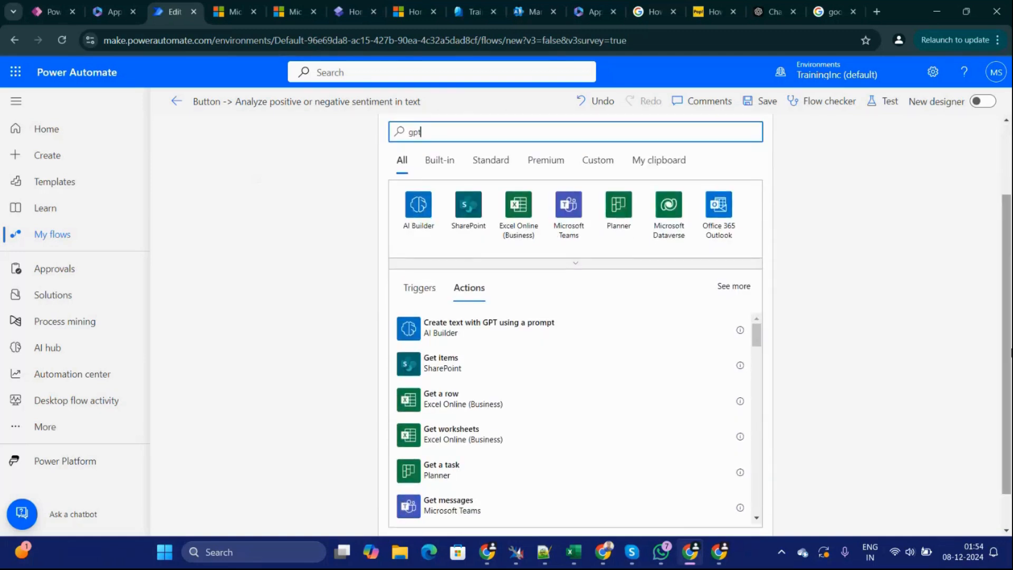
left_click(557, 333)
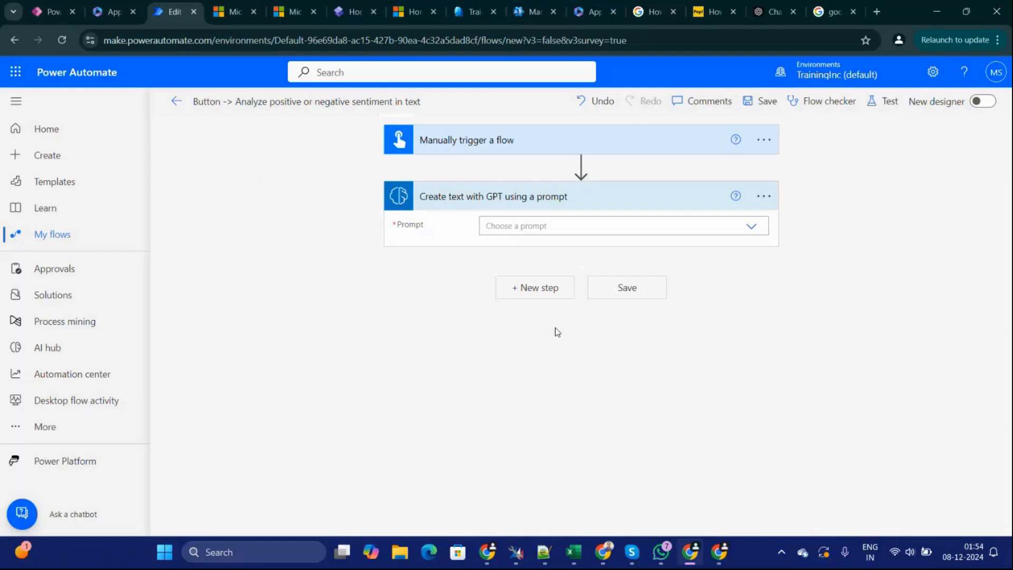
Step: Set the GPT action's prompt to AI Sentiment and its Input Text to the trigger's Suggestion dynamic value
left_click(519, 229)
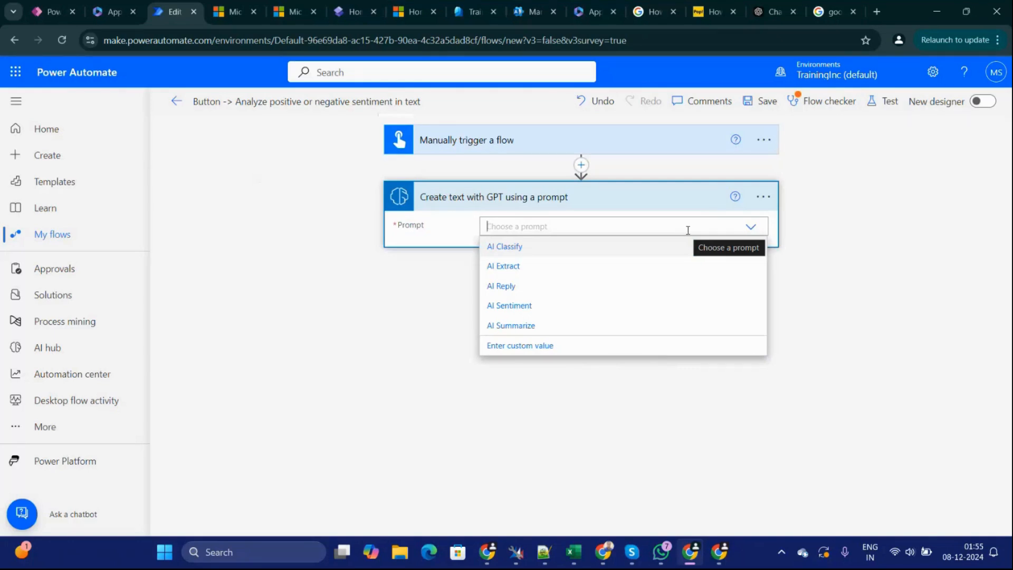
left_click(592, 306)
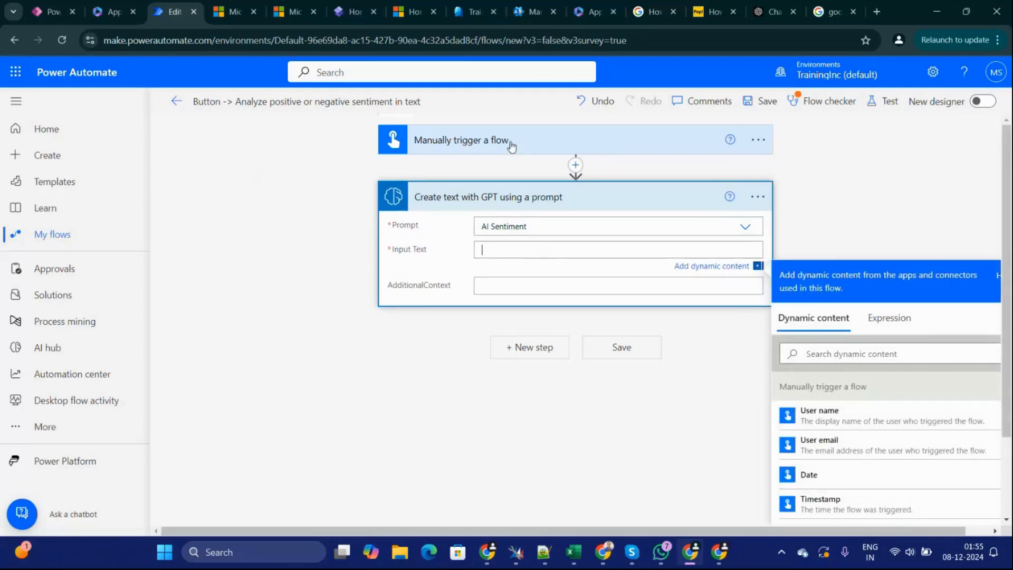
left_click(507, 143)
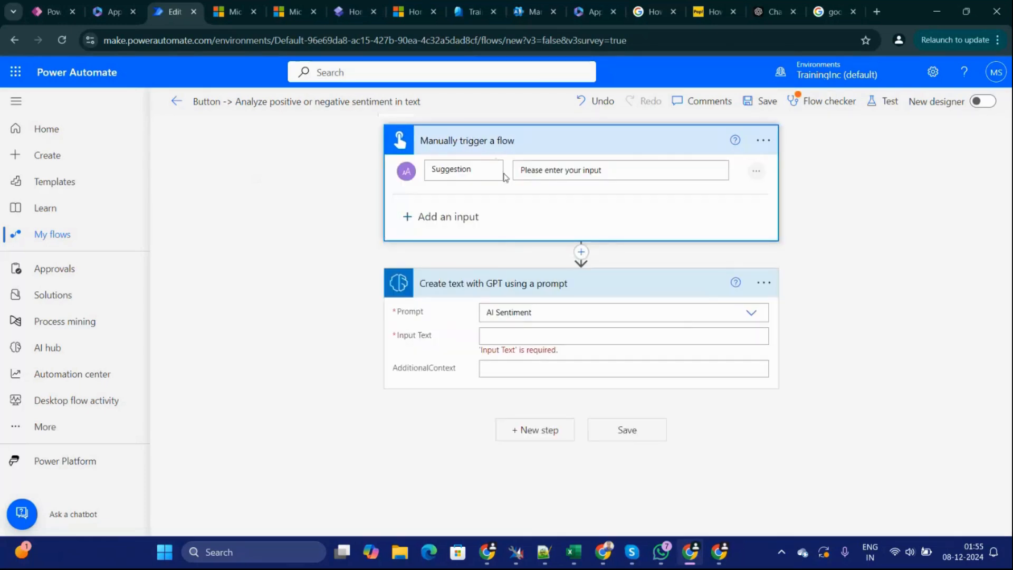
left_click(517, 335)
scroll(660, 285, "down", 3)
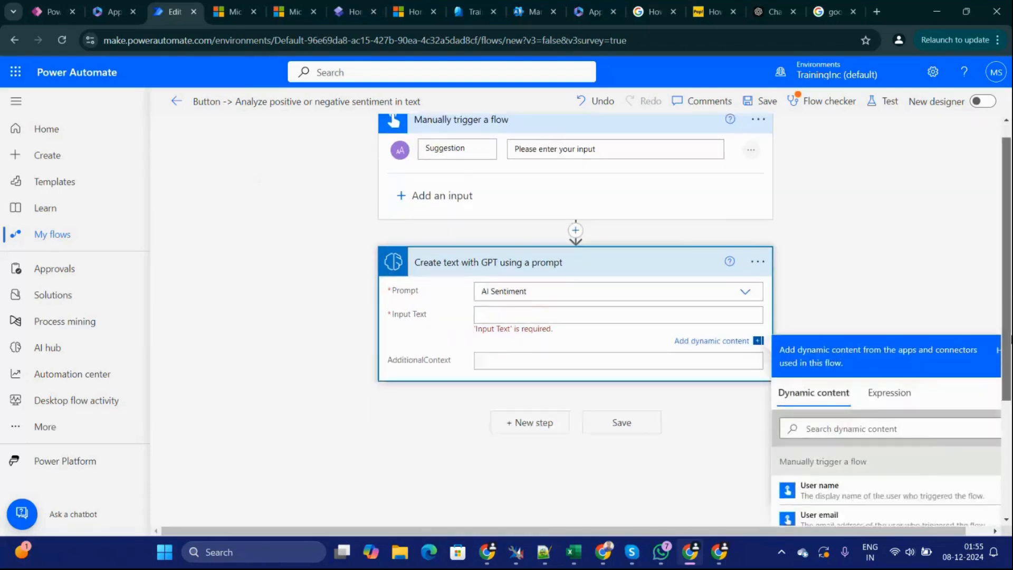
left_click(823, 325)
type("s")
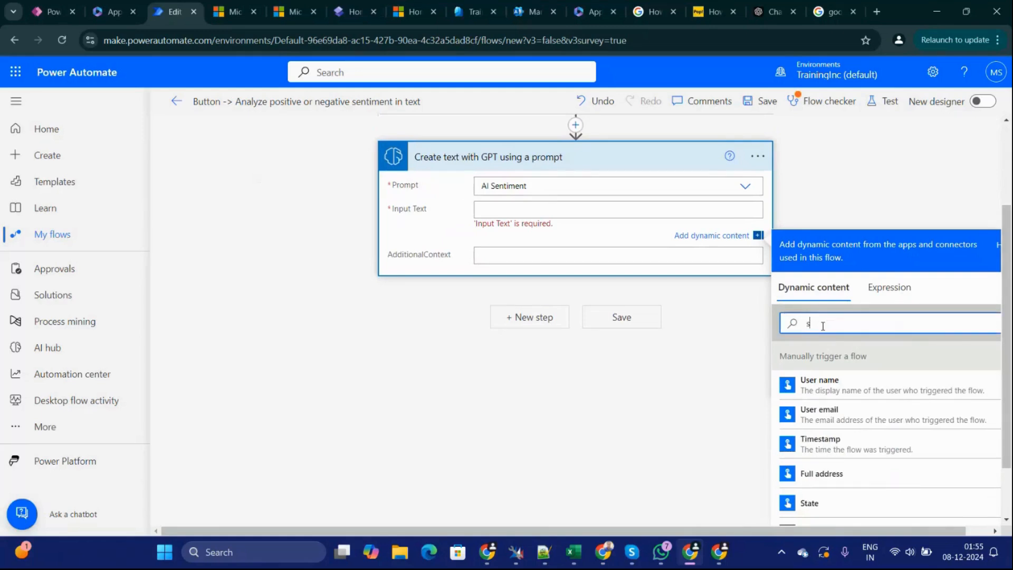
type("ugg")
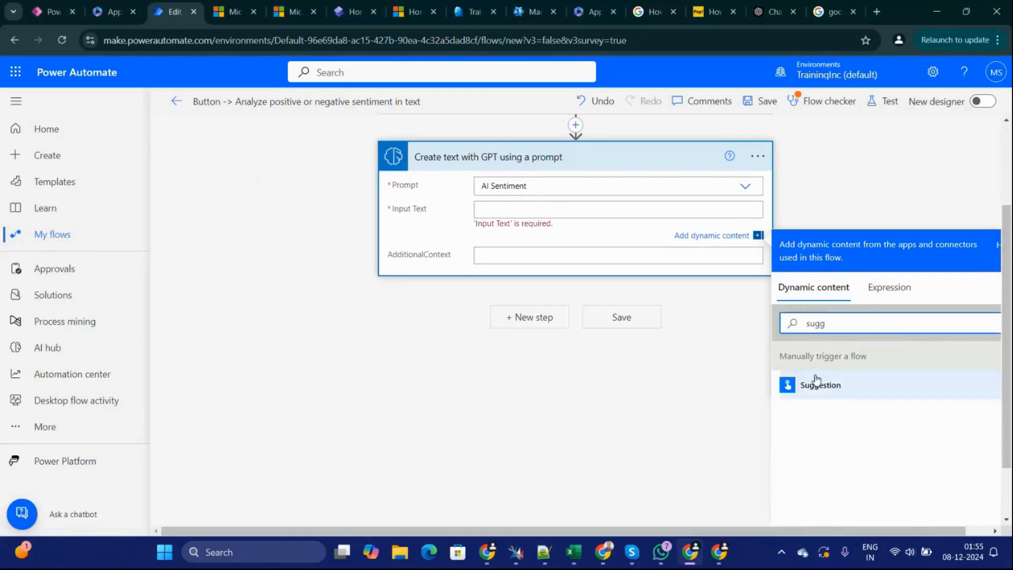
left_click(821, 387)
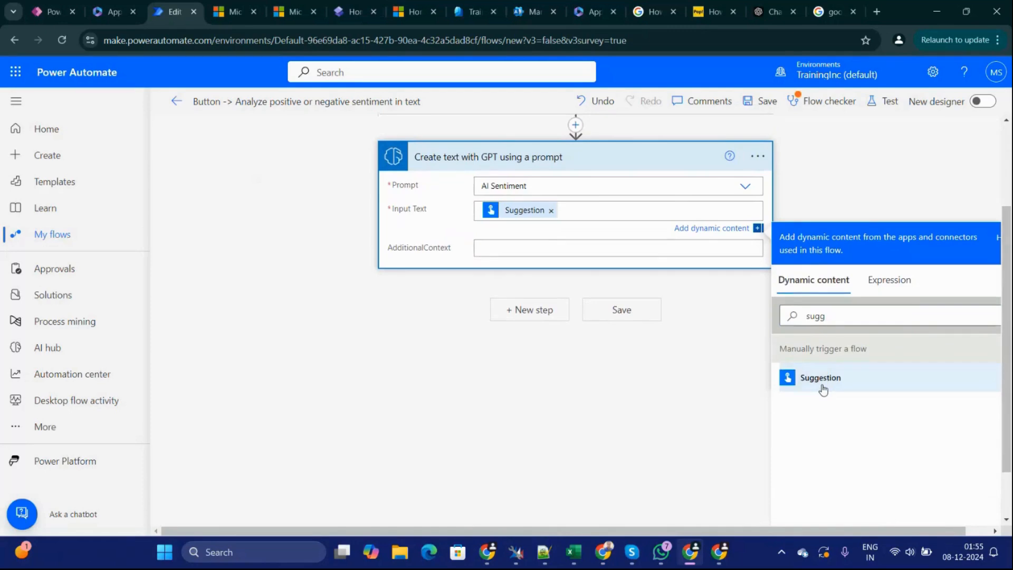
left_click(811, 193)
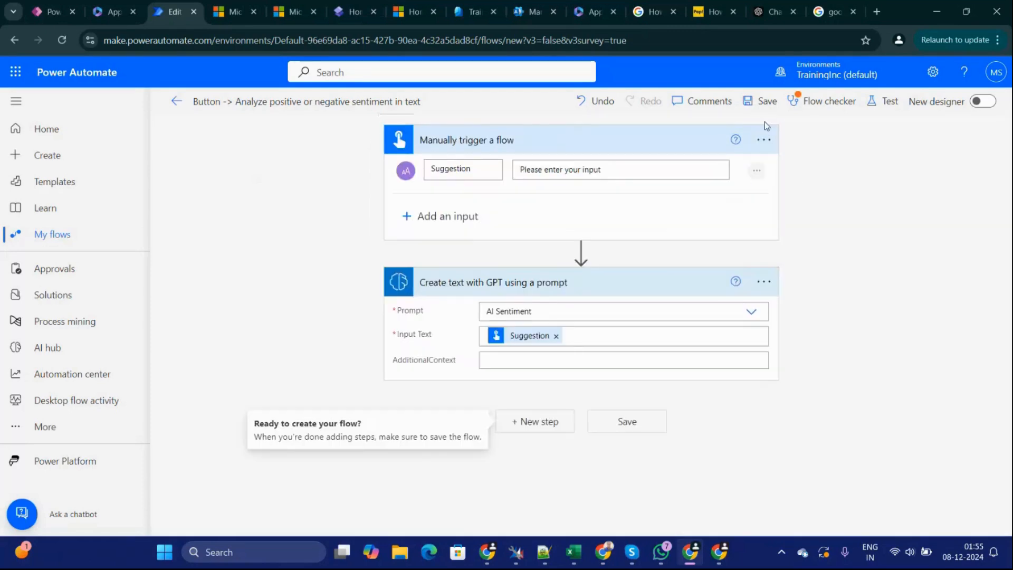
Step: Add a Data Operation Compose action after the GPT action, with the GPT action's Text output as its Inputs
left_click(561, 431)
type("comp")
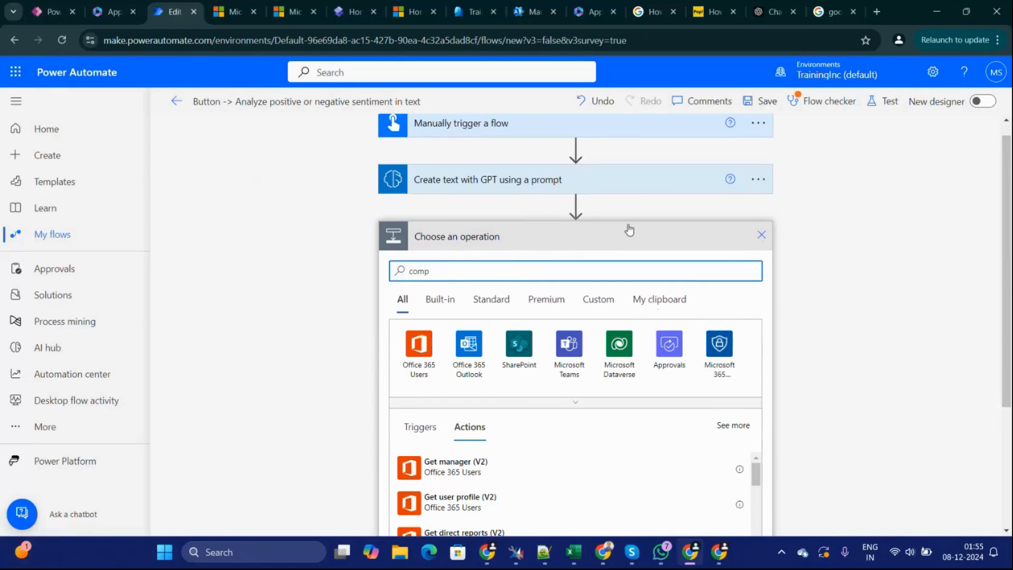
type("ose")
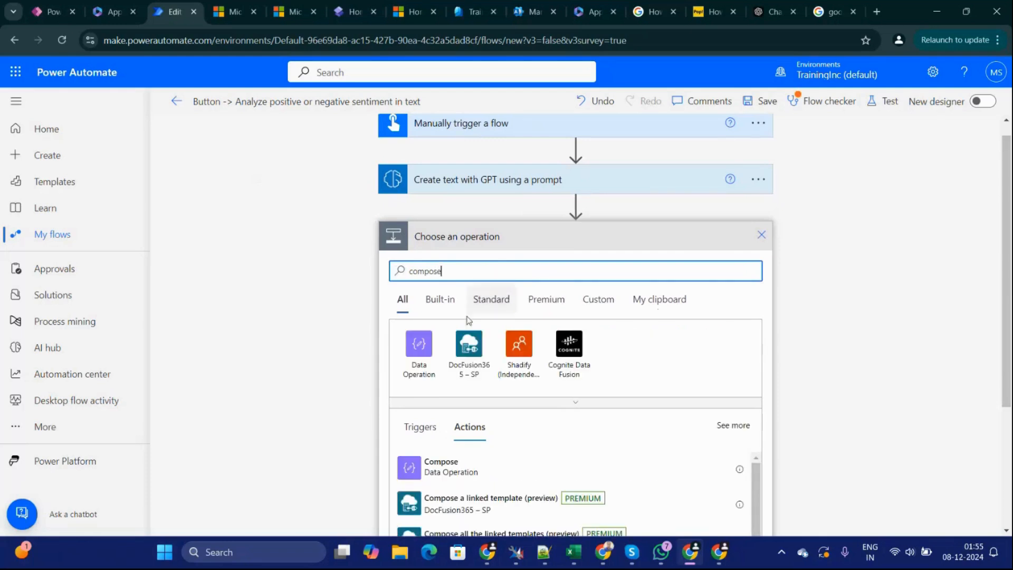
left_click(479, 477)
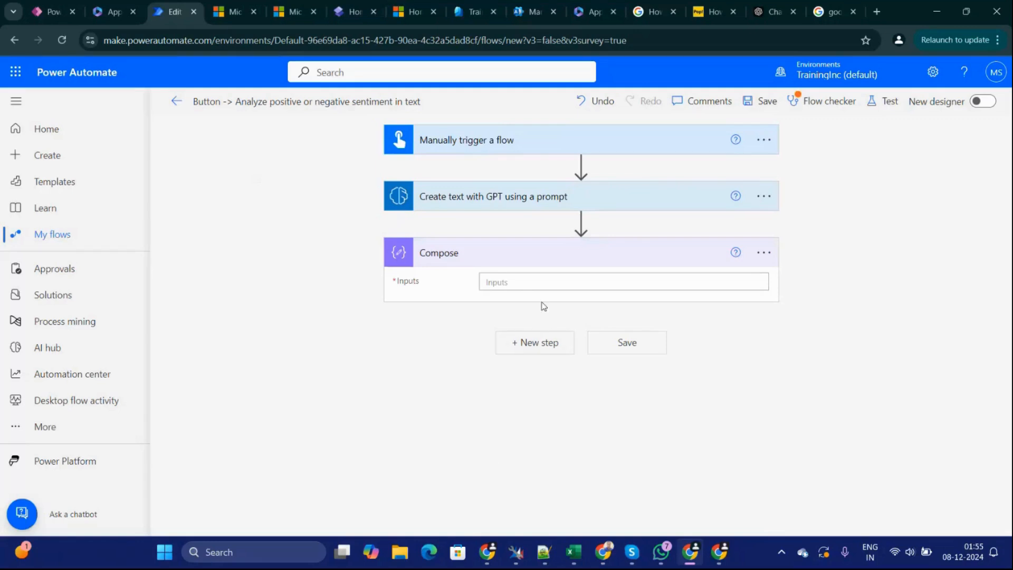
left_click(520, 284)
scroll(799, 353, "down", 3)
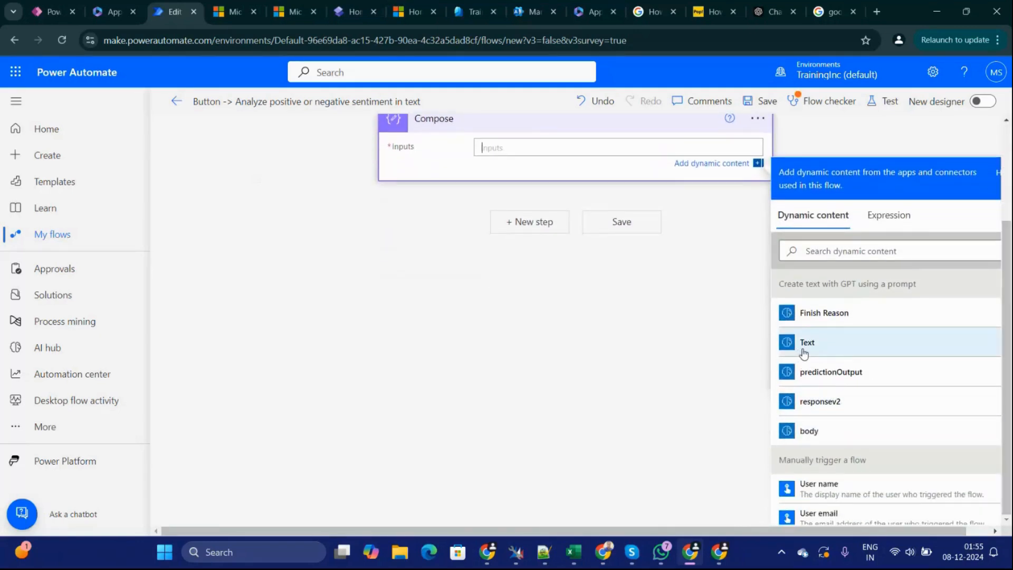
left_click(800, 348)
Step: Save the flow and close the Flow checker
left_click(623, 346)
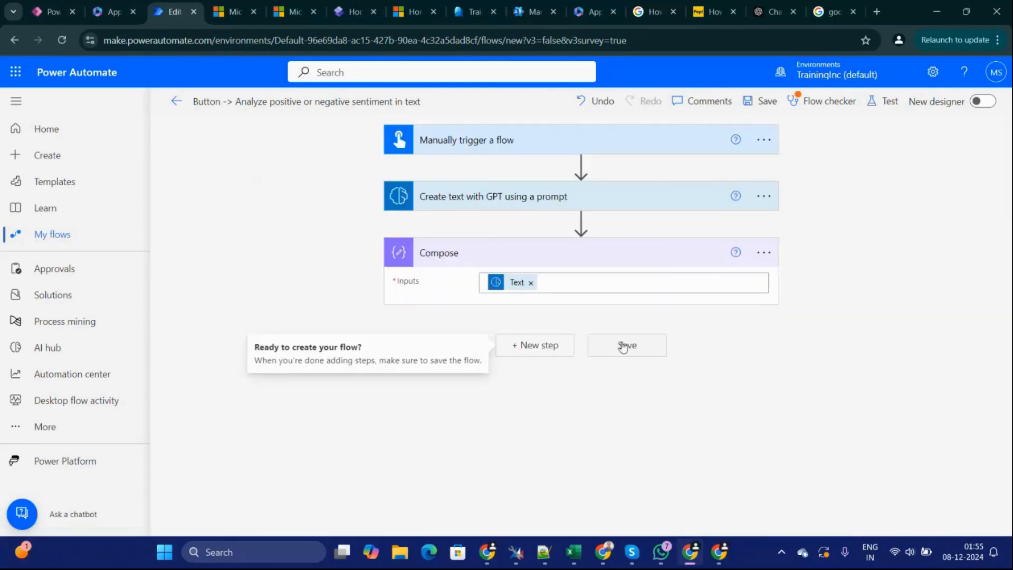
left_click(762, 102)
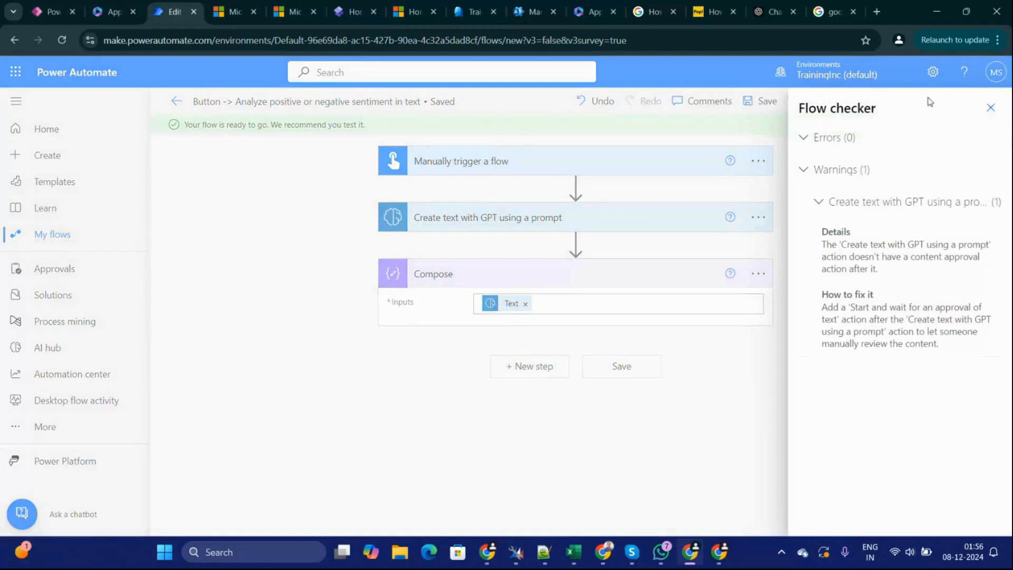
left_click(990, 107)
Step: Run a manual test of the flow with "Your Services are Intermediate" as the Suggestion
left_click(887, 103)
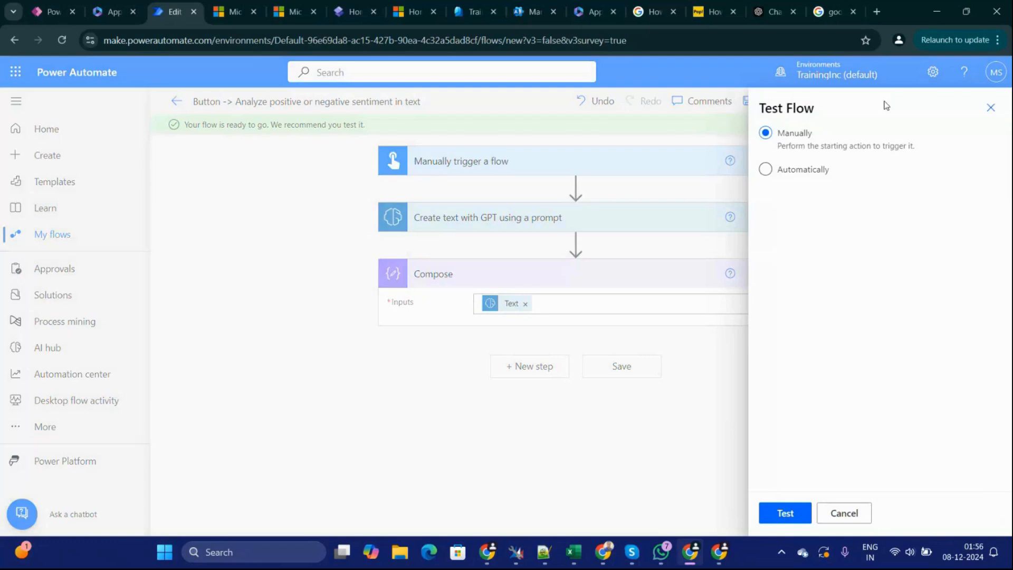
left_click(785, 513)
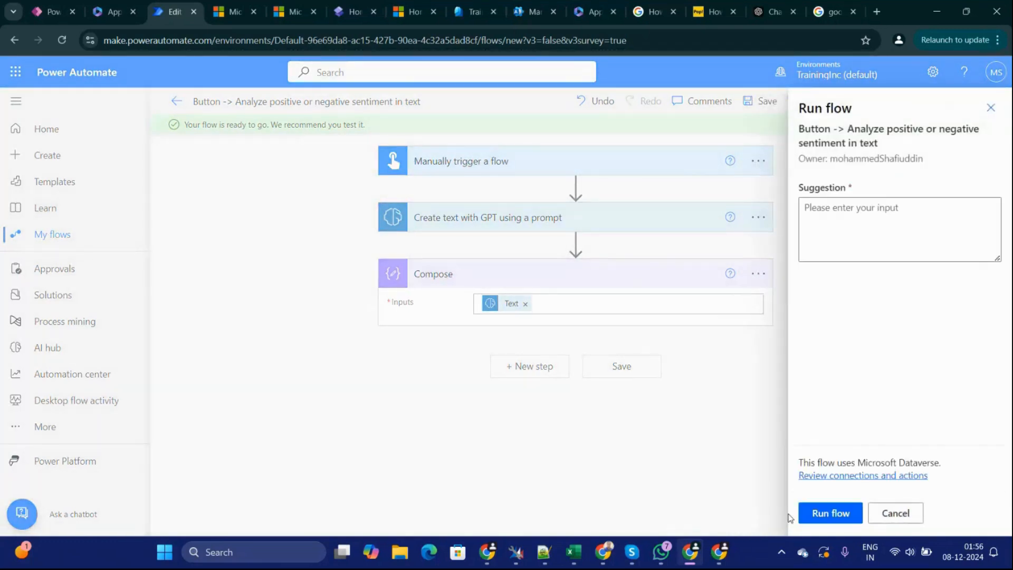
left_click(829, 220)
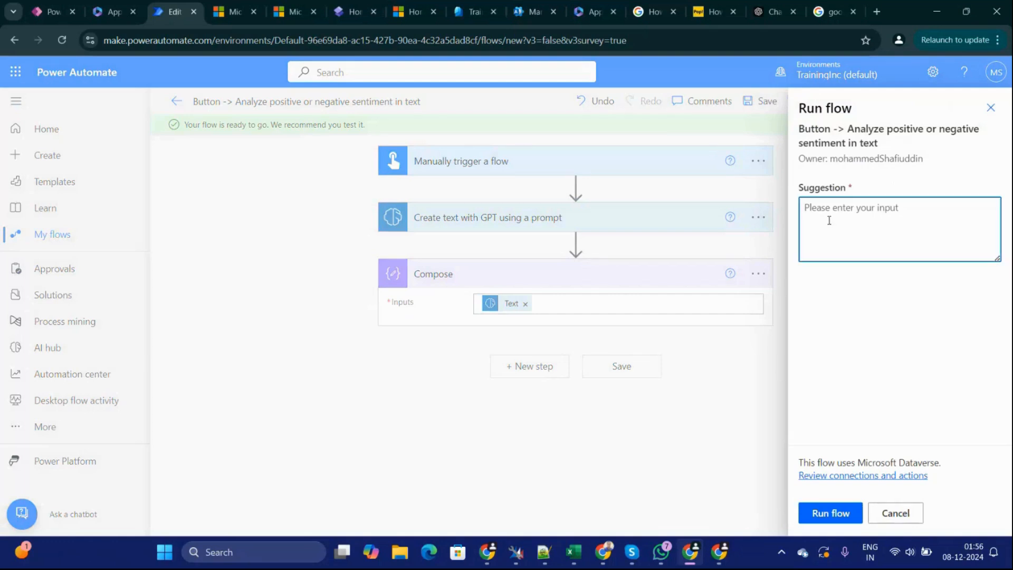
type("Your Servuc")
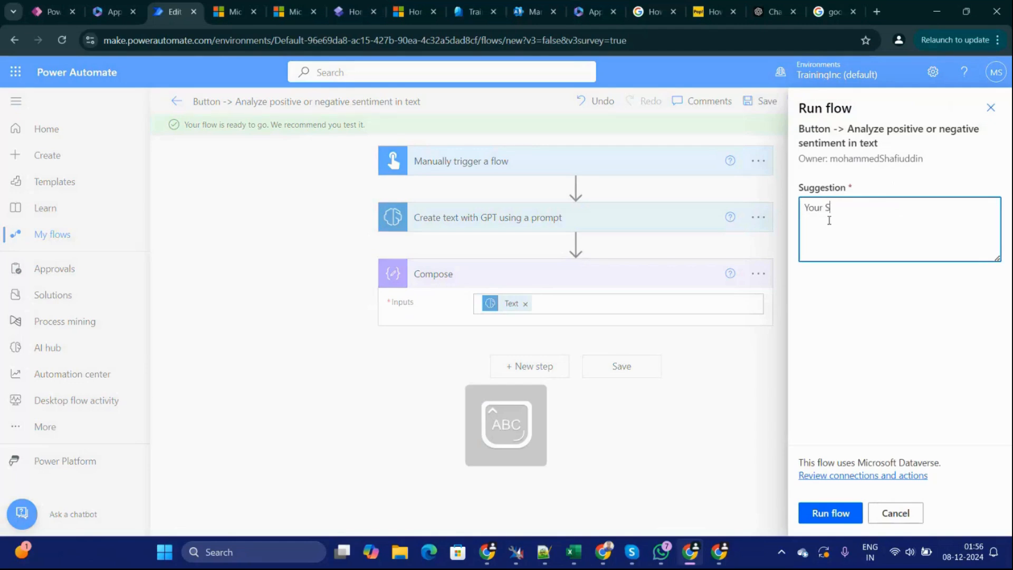
key("BackSpace")
key("BackSpace")
type("ic")
key("BackSpace")
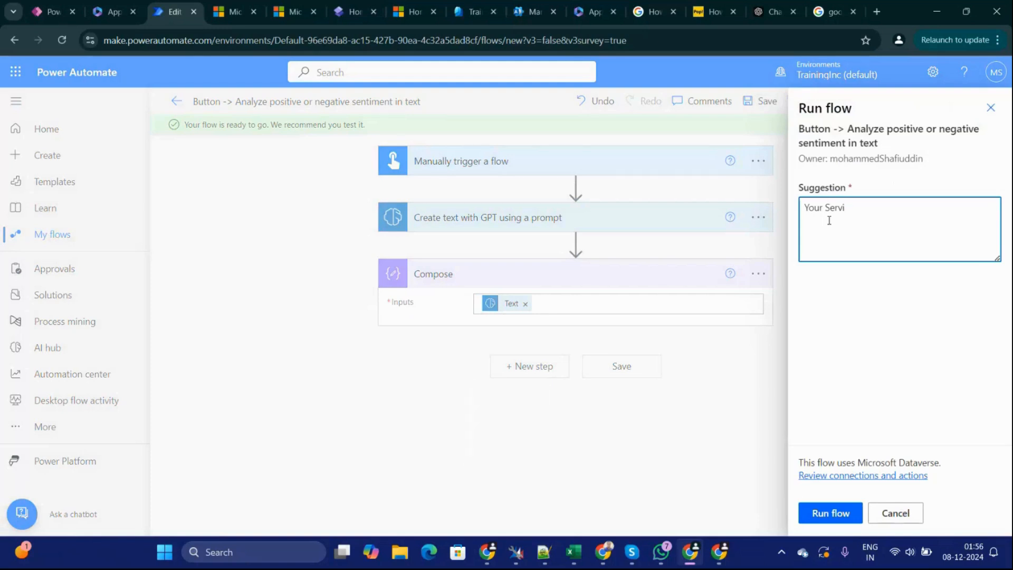
type("ces are")
key("Caps_Lock")
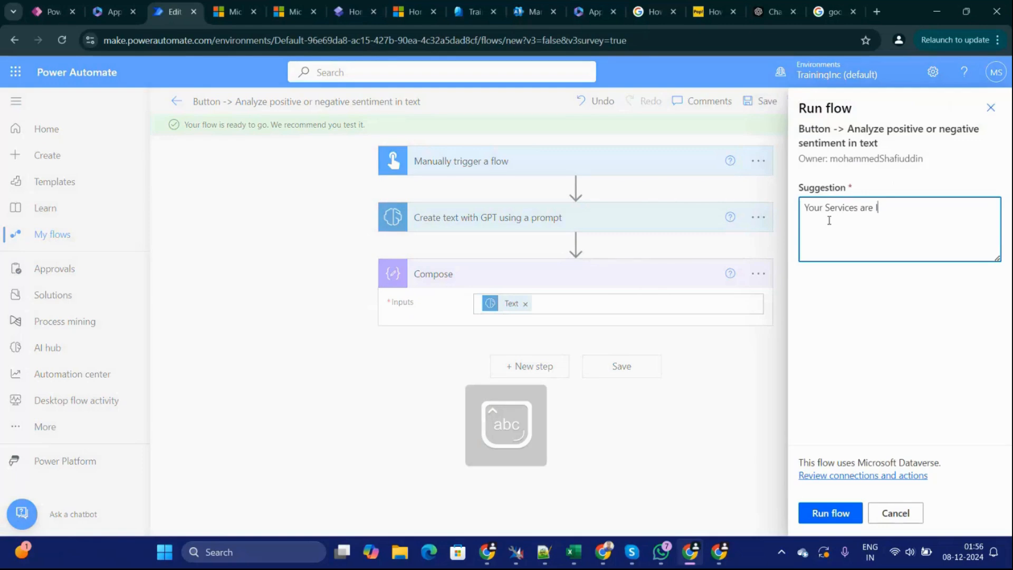
type("Inter")
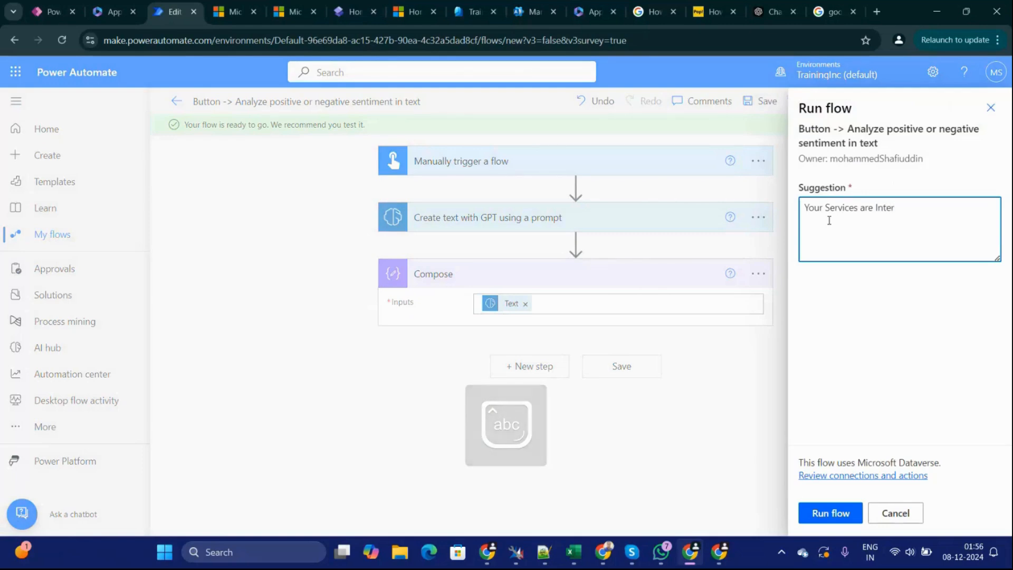
type("mediate")
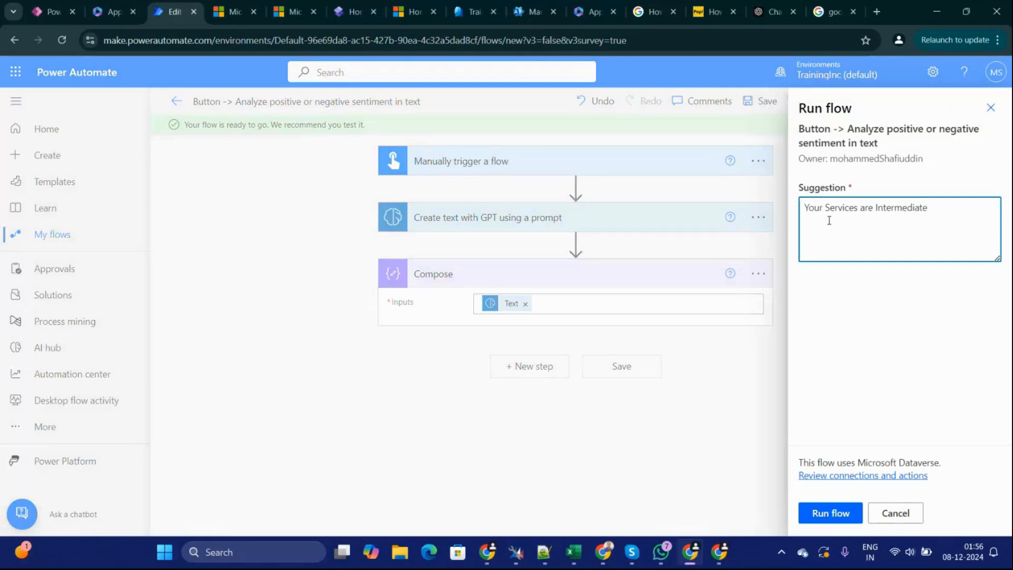
left_click(852, 321)
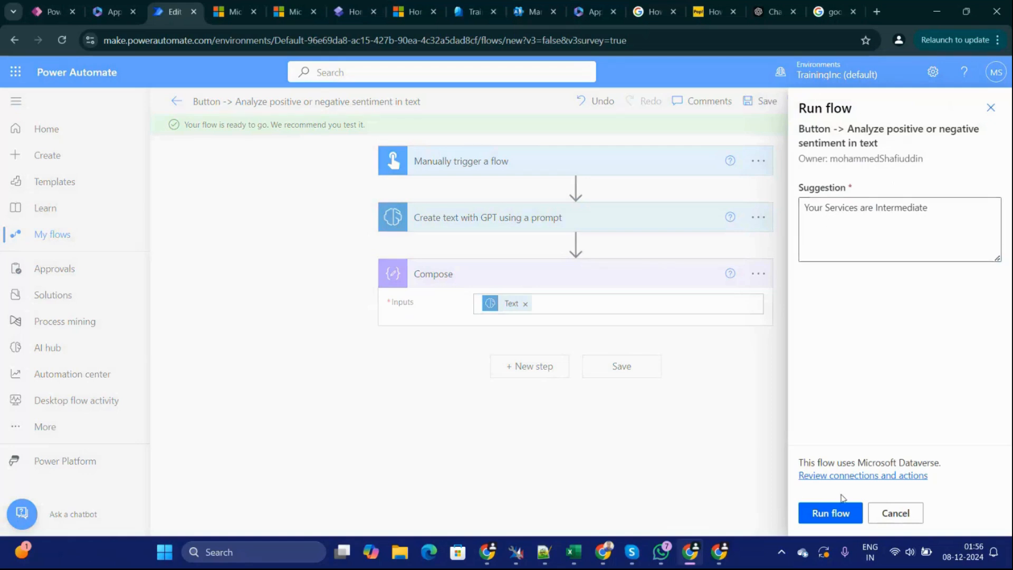
left_click(842, 518)
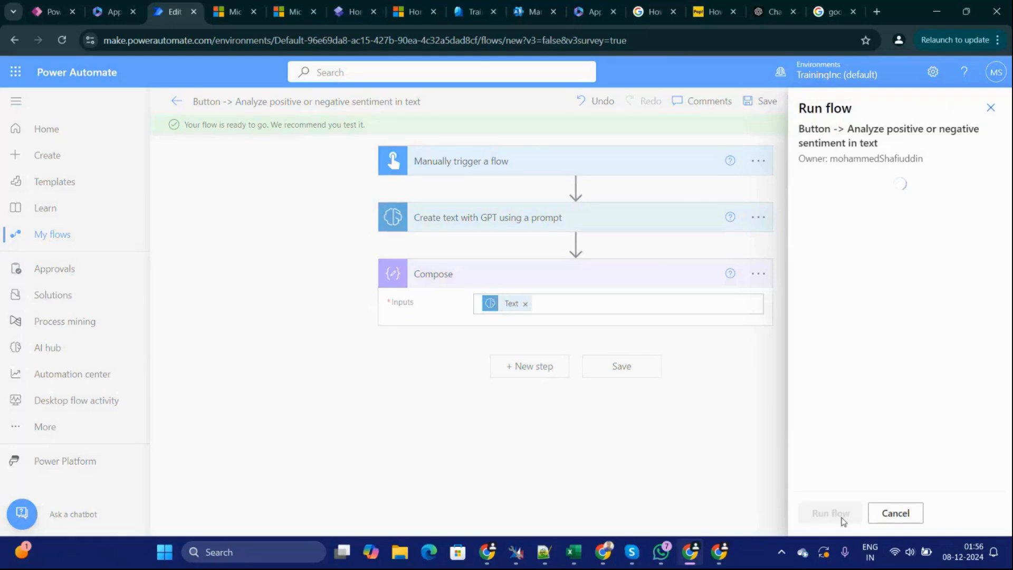
left_click(843, 520)
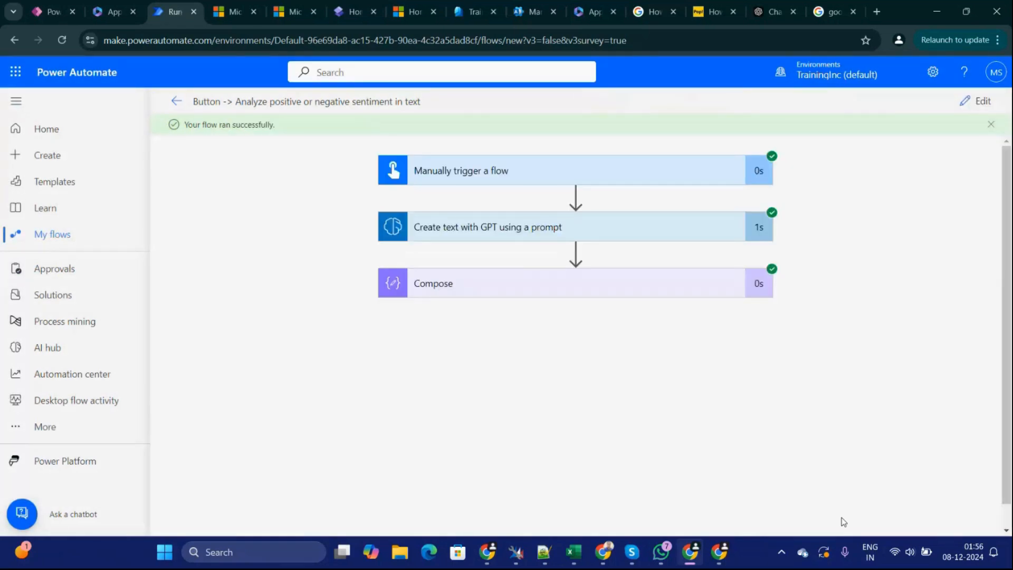
Step: Examine the run's inputs and outputs for the manual trigger, the GPT prompt action and the Compose action
left_click(644, 176)
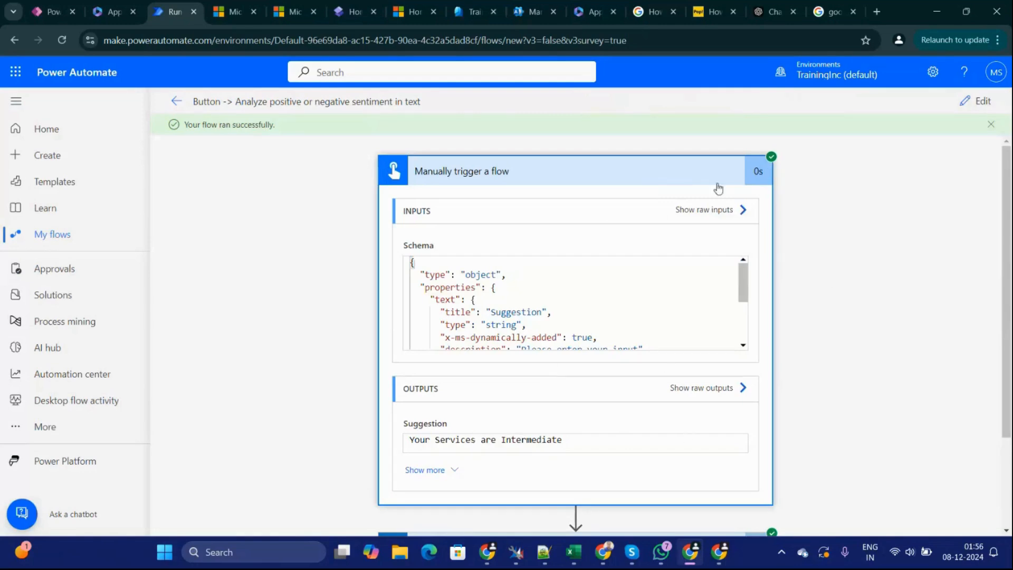
left_click(693, 183)
left_click(541, 234)
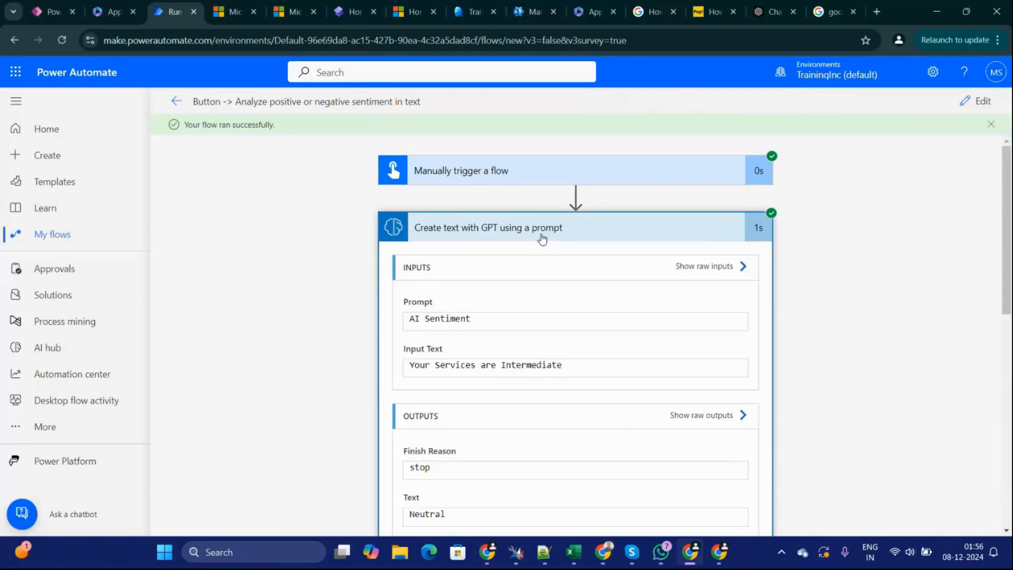
scroll(956, 239, "down", 3)
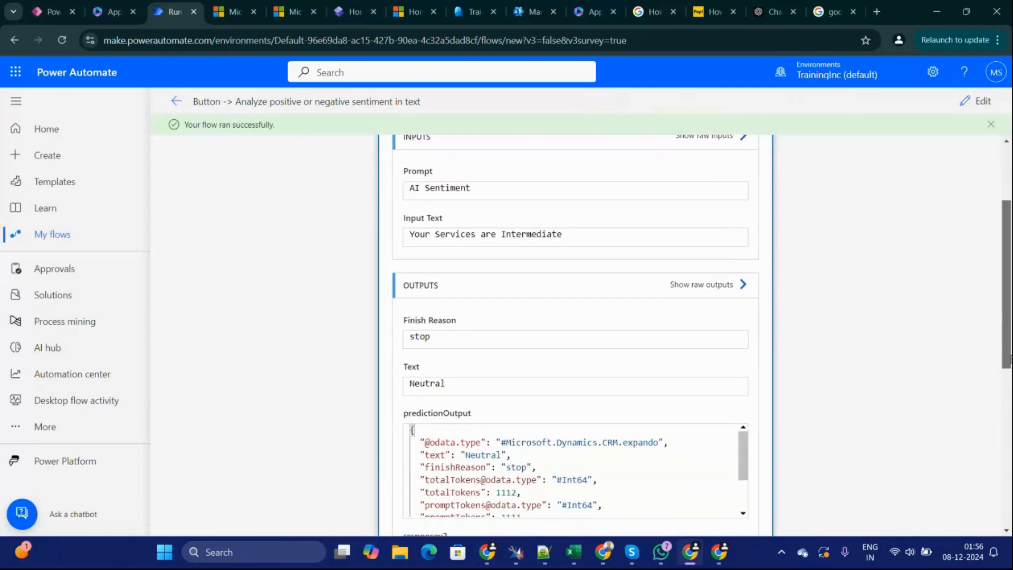
scroll(957, 239, "up", 3)
left_click(568, 236)
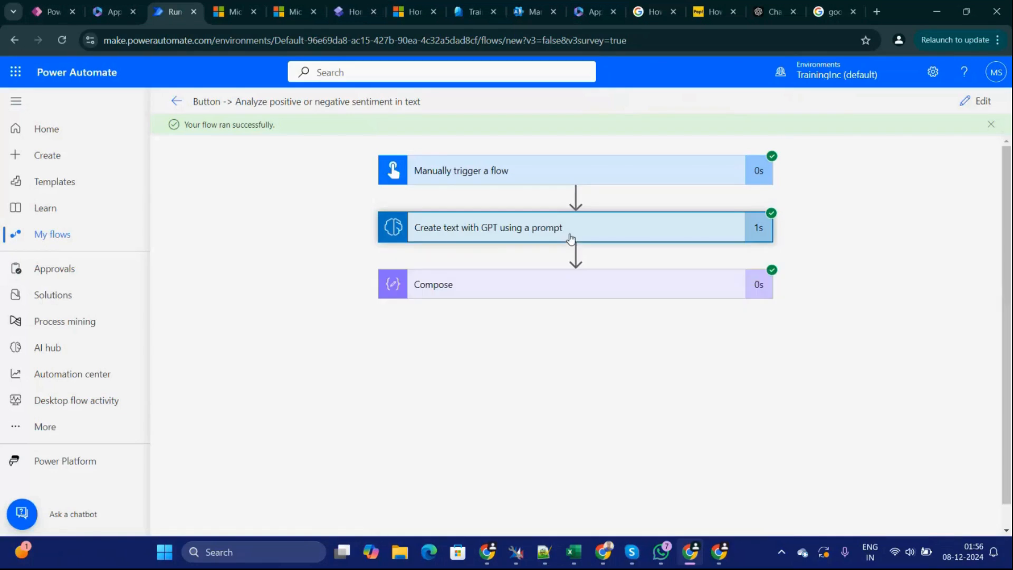
left_click(656, 283)
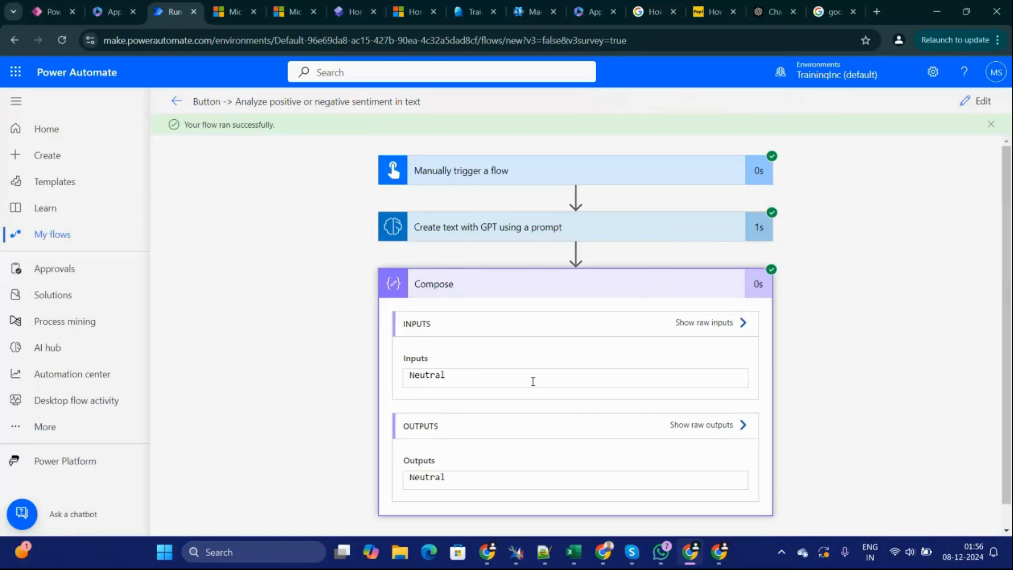
left_click(546, 240)
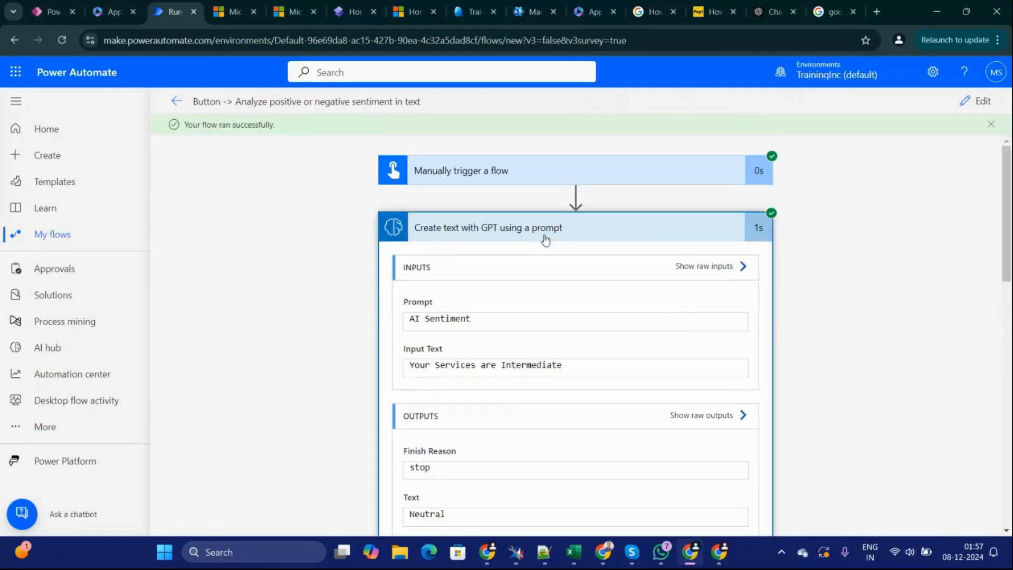
Step: Return to editing the flow and expand the GPT prompt action and the manual trigger to review their settings
left_click(977, 107)
left_click(630, 206)
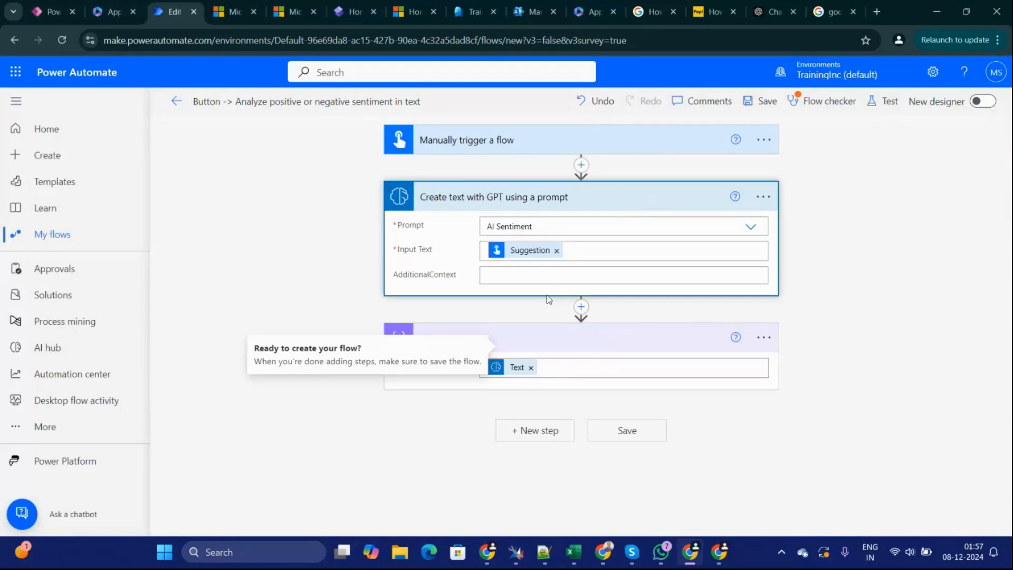
left_click(539, 142)
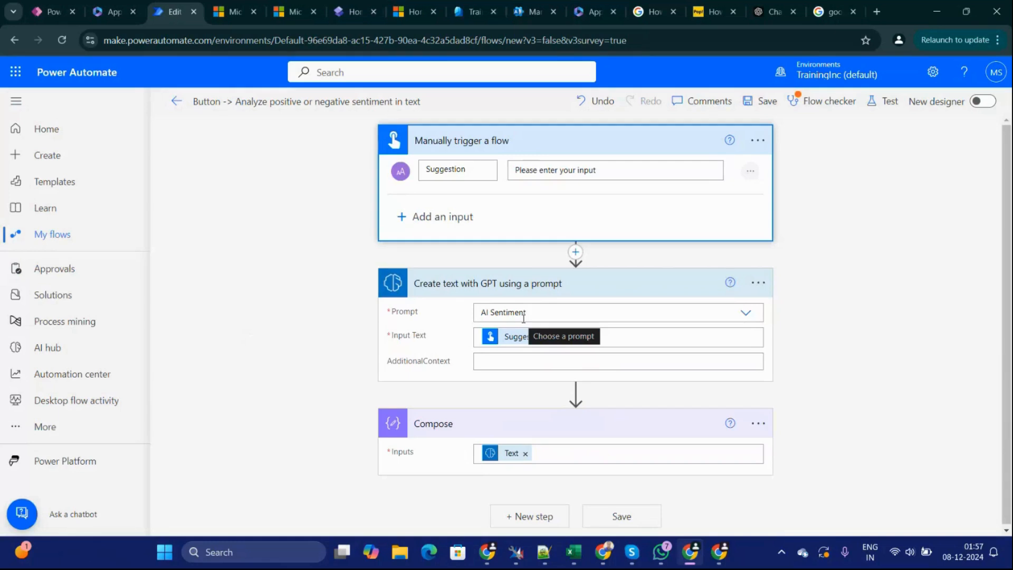
Step: Switch to Google Translate, translate "Your Services are very Good" into Chinese (Simplified) and copy the translation
left_click(837, 5)
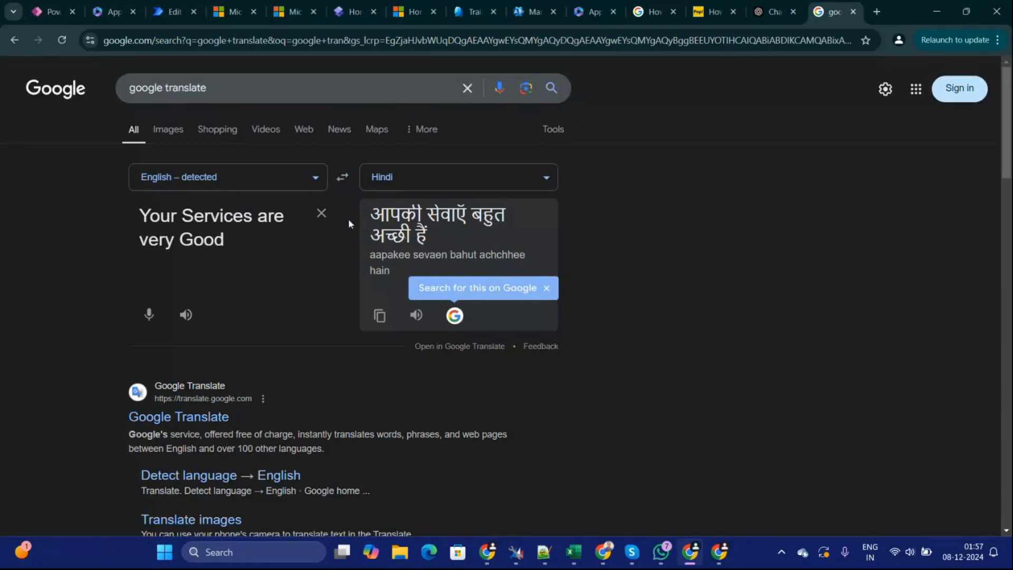
left_click(251, 177)
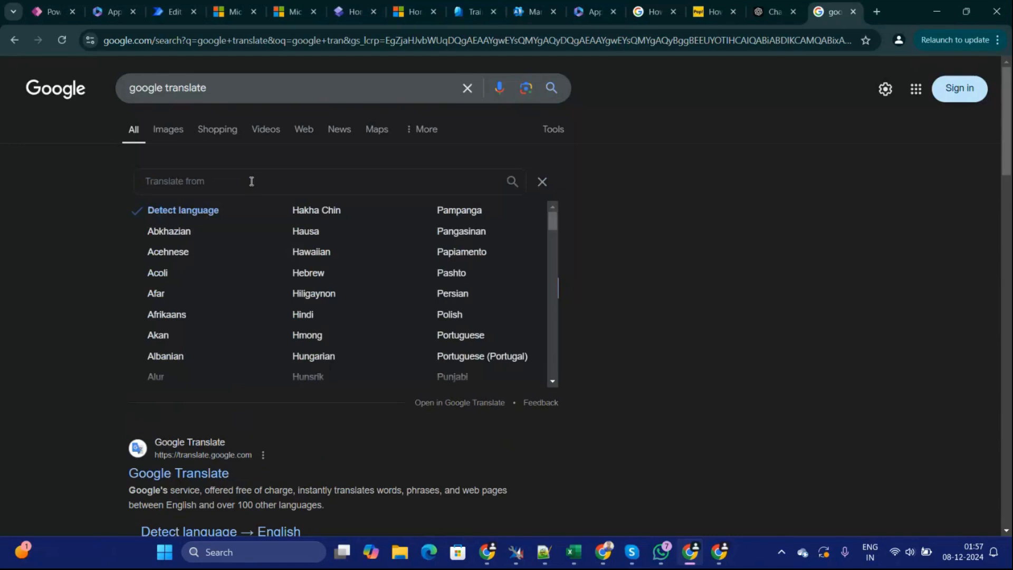
left_click(543, 184)
left_click(476, 182)
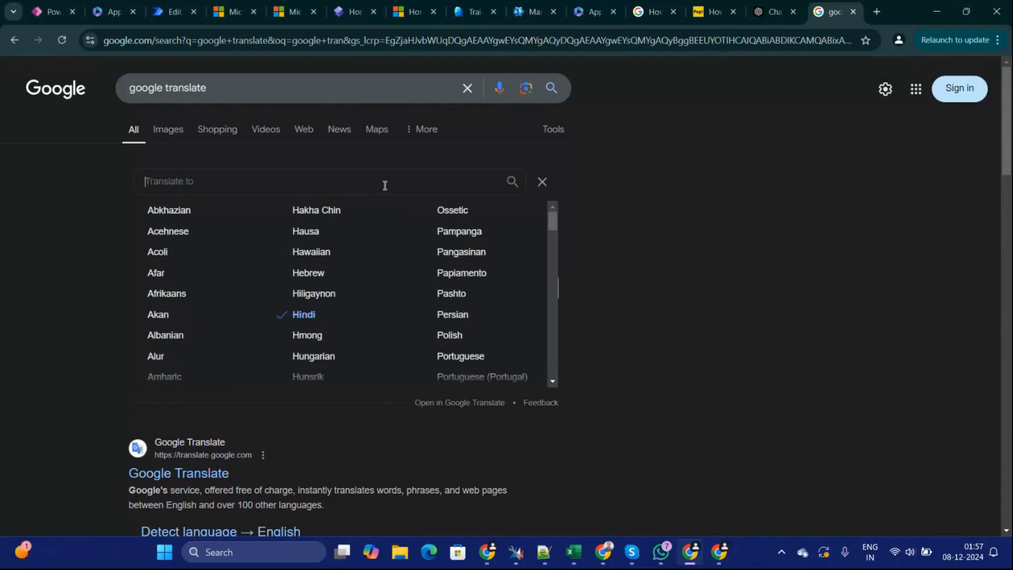
type("chi")
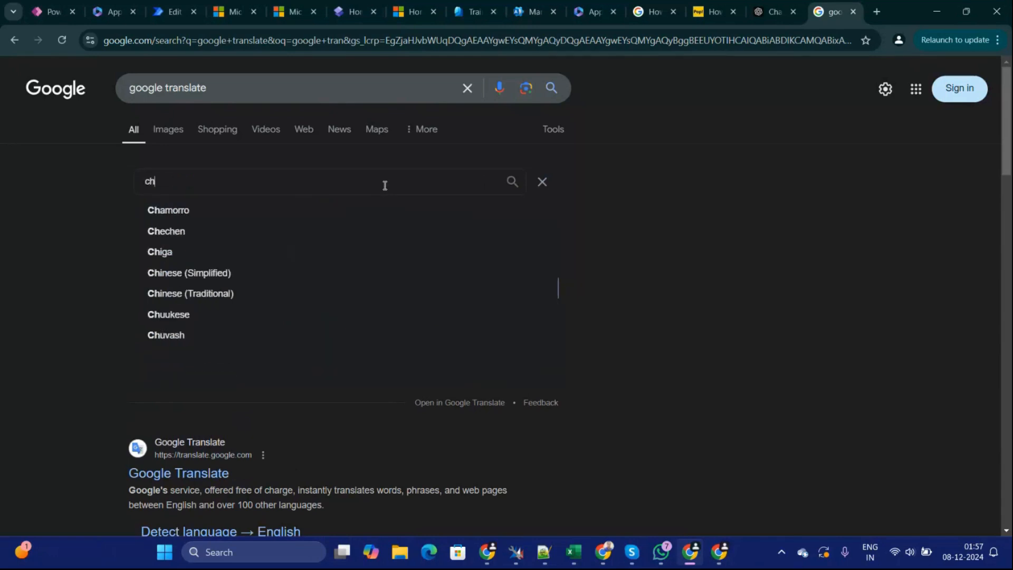
left_click(326, 234)
left_click(379, 316)
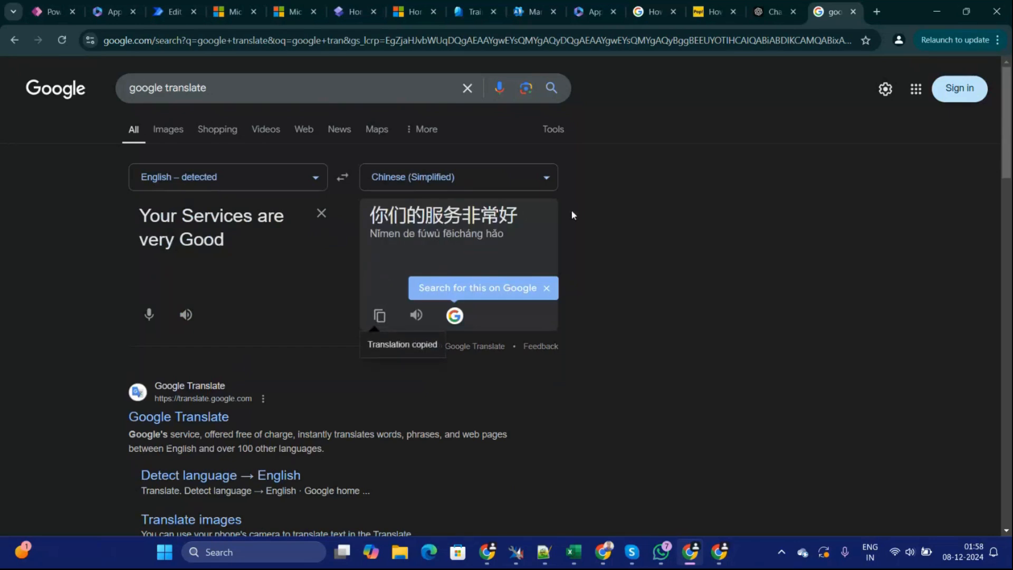
Step: Switch back to Power Automate and run a manual test of the flow with the copied Chinese translation "你们的服务非常好" as the Suggestion
left_click(176, 3)
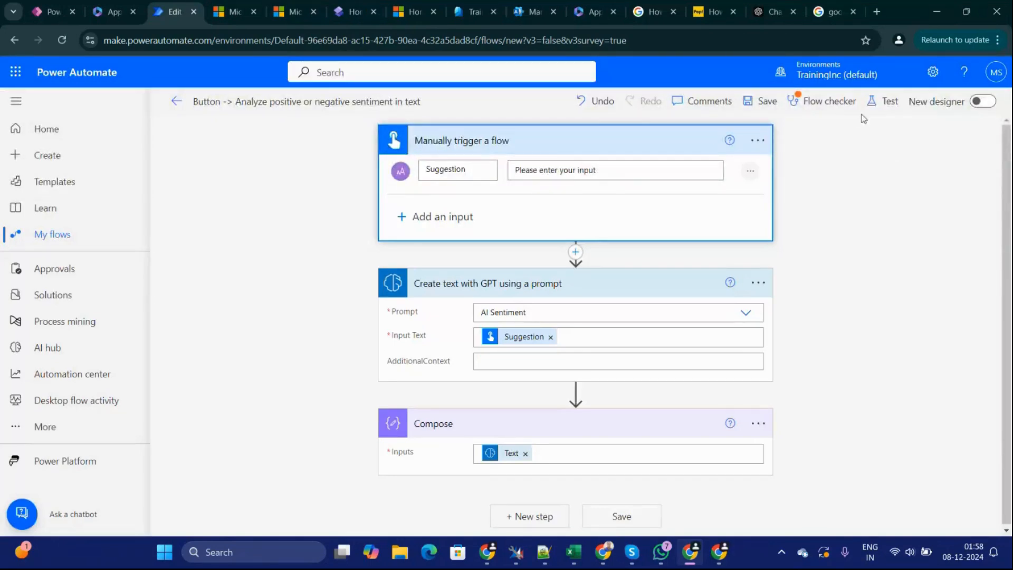
left_click(874, 103)
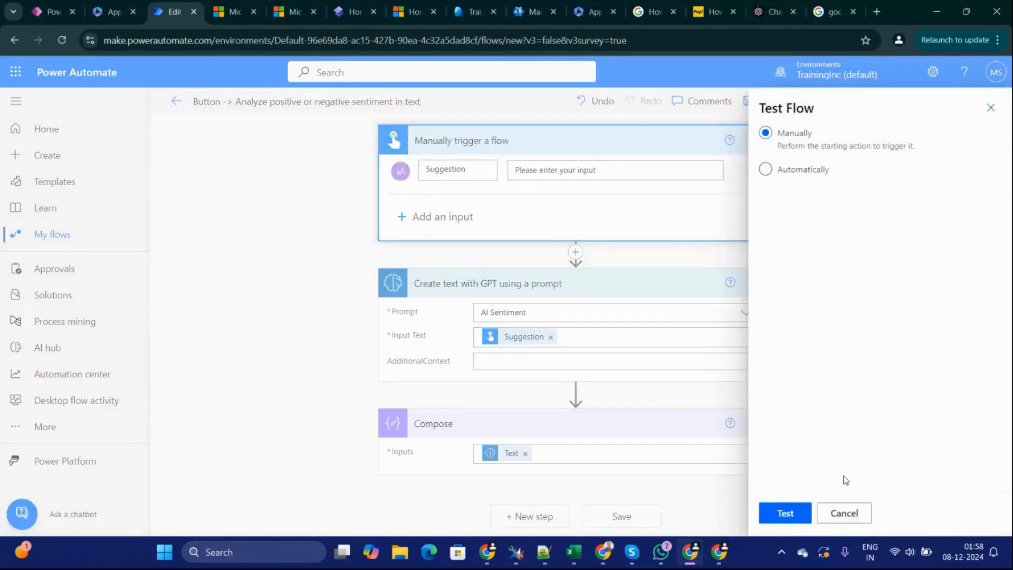
left_click(789, 516)
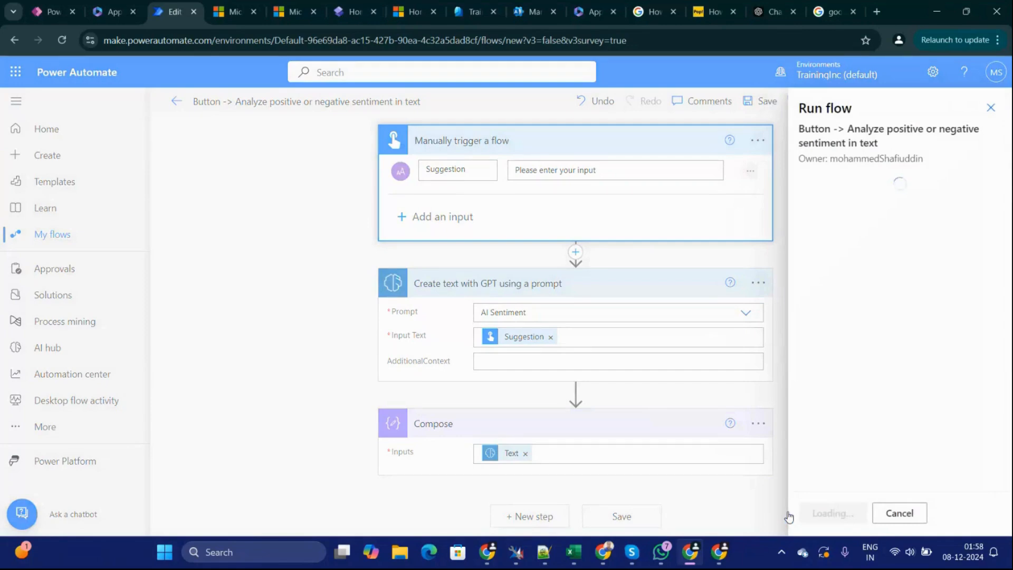
left_click(831, 218)
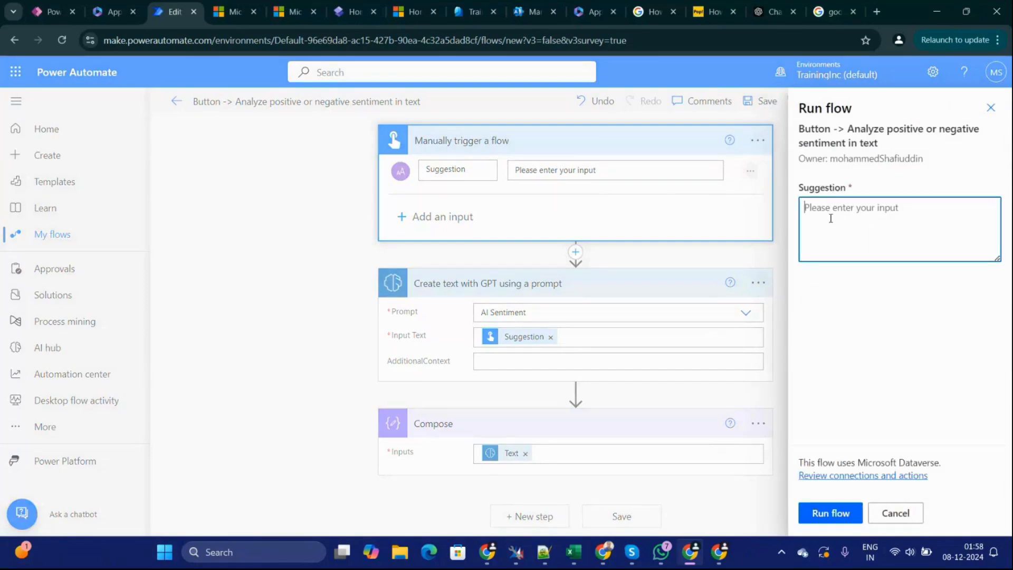
key("ctrl+v")
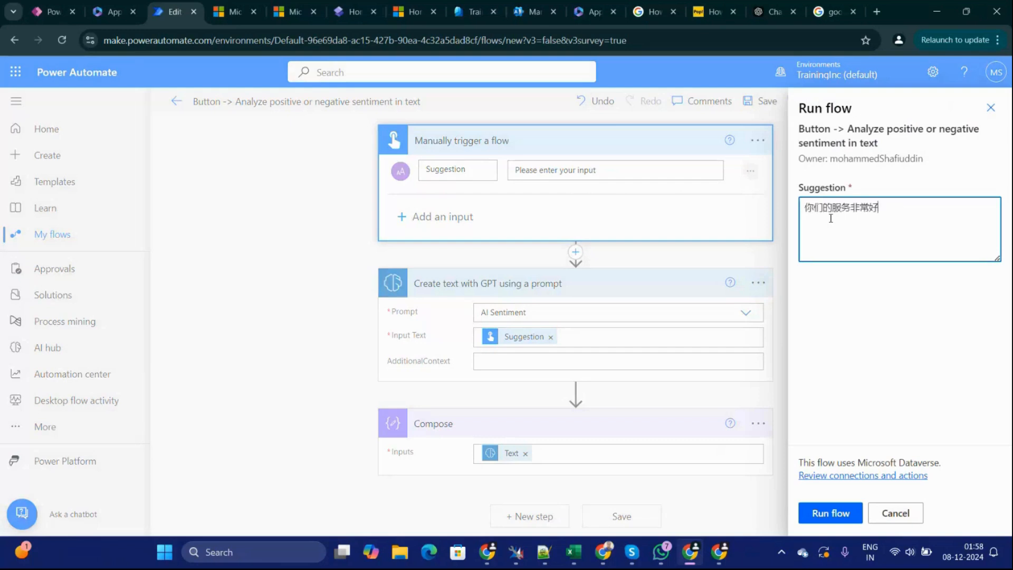
left_click_drag(879, 208, 807, 210)
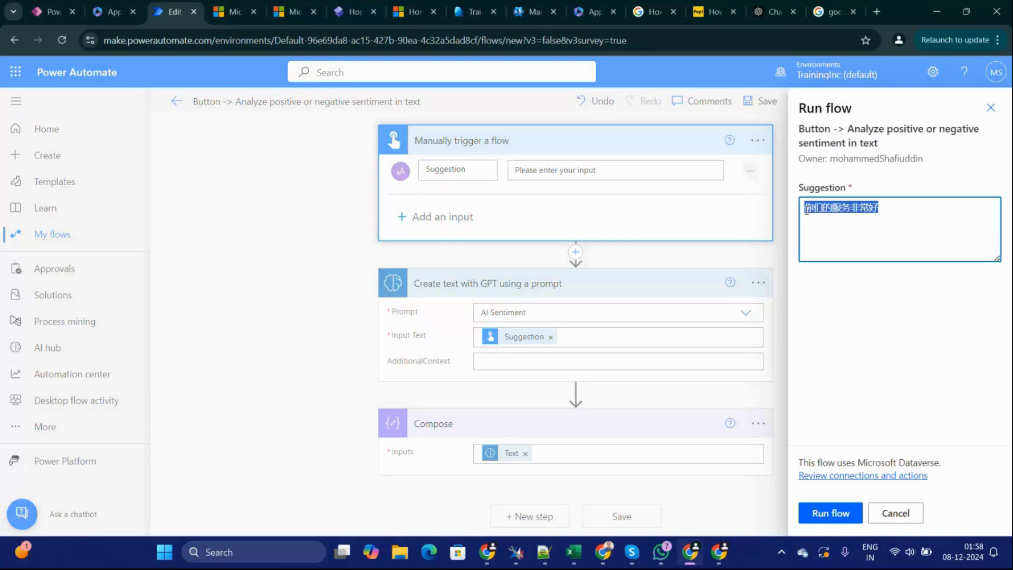
left_click(872, 220)
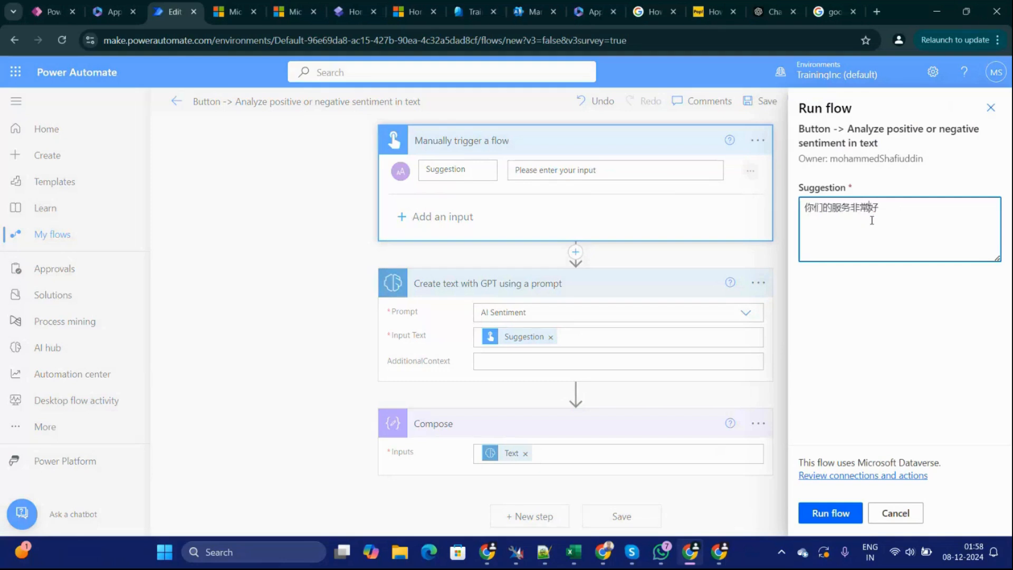
left_click(833, 514)
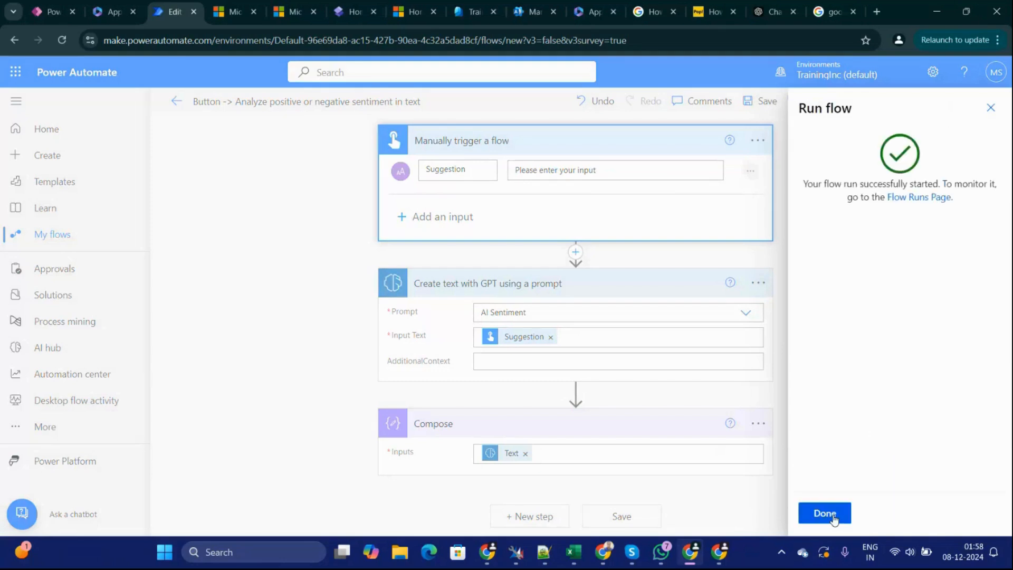
left_click(825, 514)
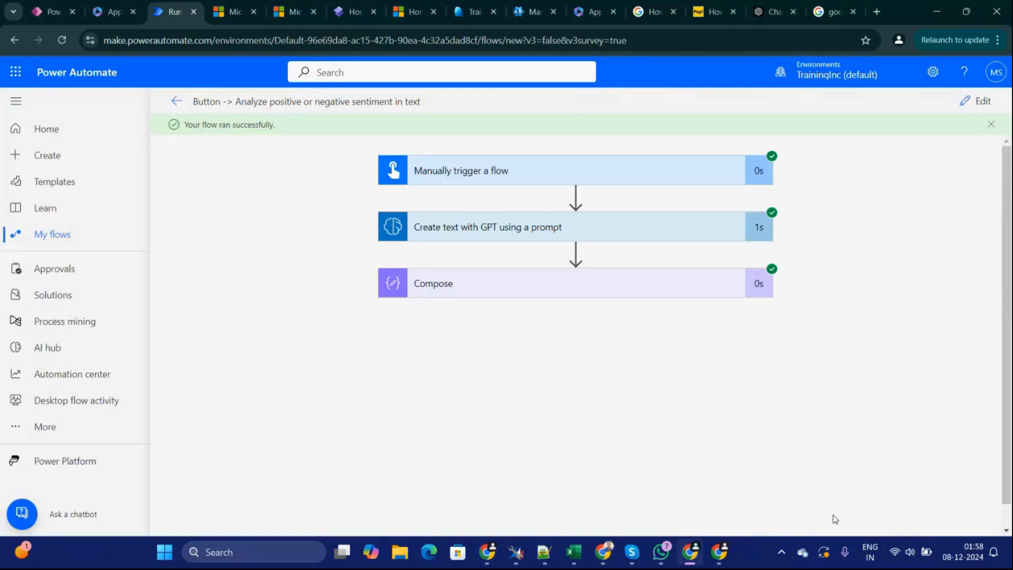
Step: Examine the manual trigger's schema, Suggestion output and full headers in the completed run
left_click(542, 171)
left_click_drag(743, 285, 773, 339)
scroll(774, 348, "down", 2)
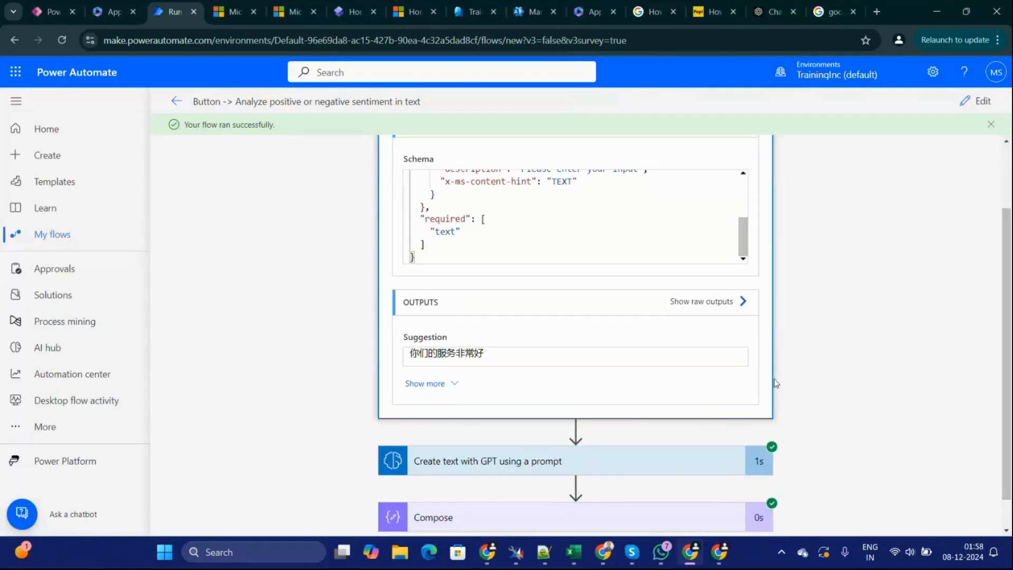
left_click(421, 385)
left_click_drag(1000, 406, 1004, 437)
left_click_drag(741, 359, 754, 442)
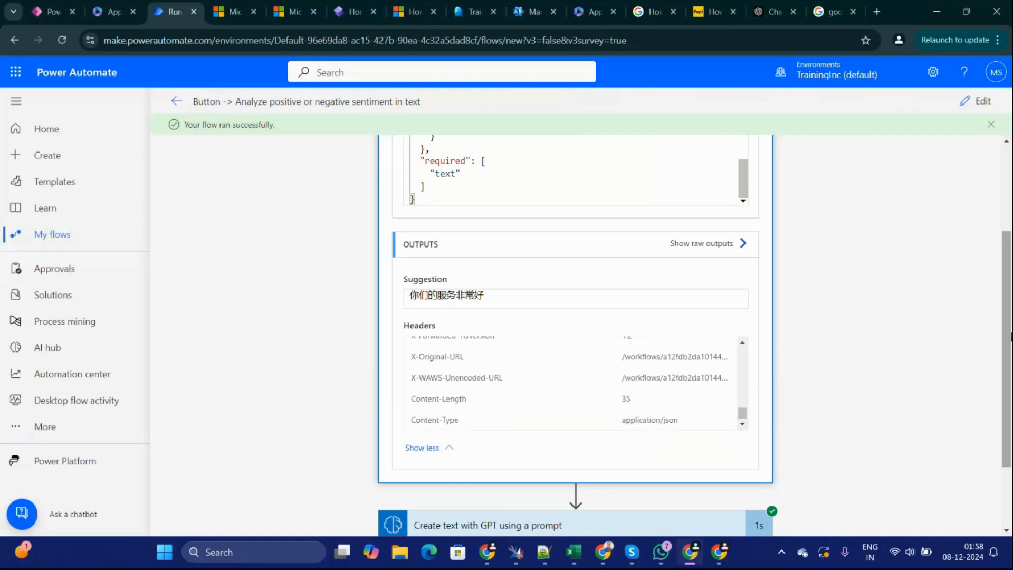
scroll(1010, 356, "down", 2)
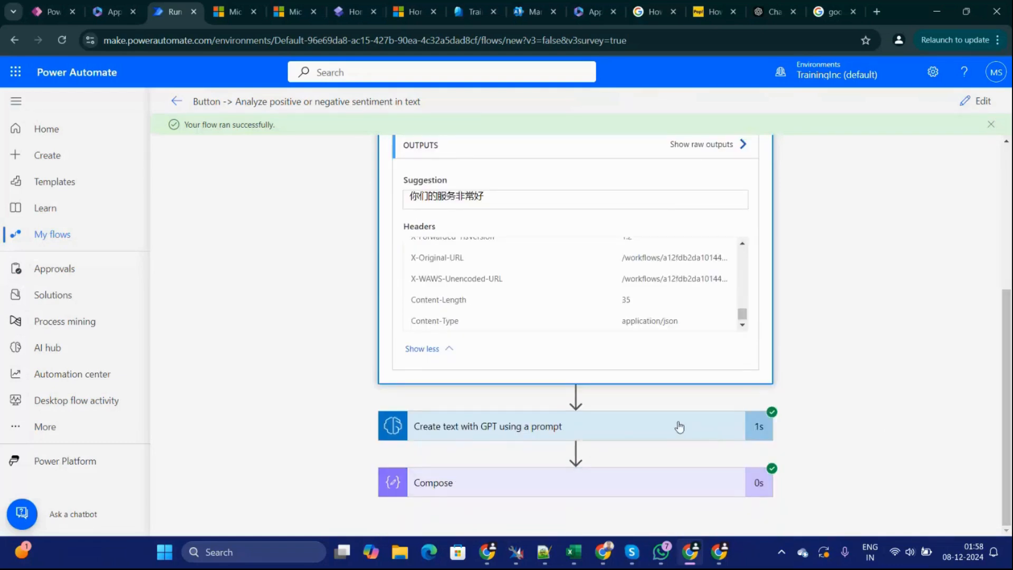
Step: Examine the GPT prompt action's inputs and outputs in the run, including the prediction output and the complete response body
left_click(677, 425)
scroll(1010, 348, "down", 4)
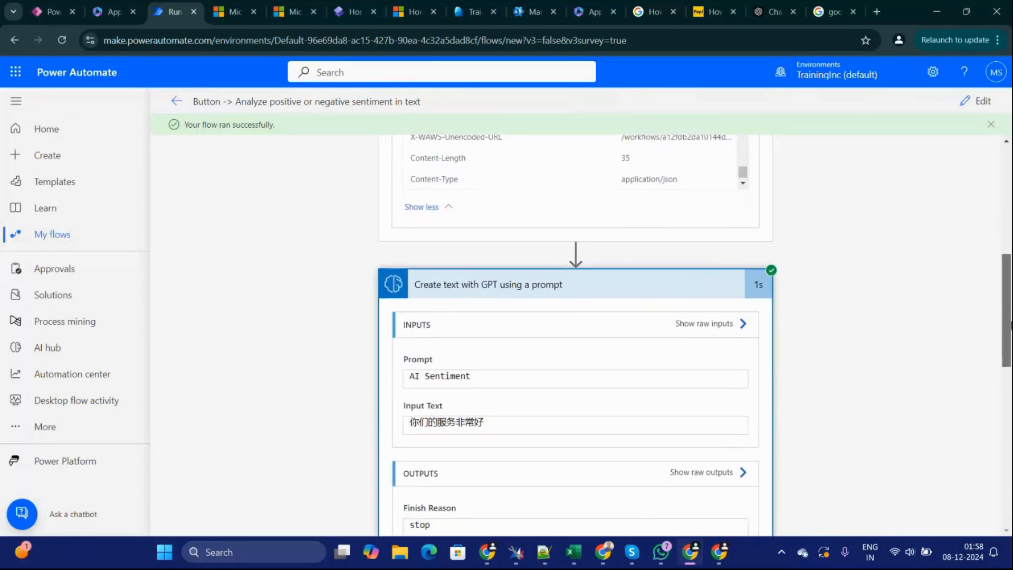
scroll(1010, 348, "down", 5)
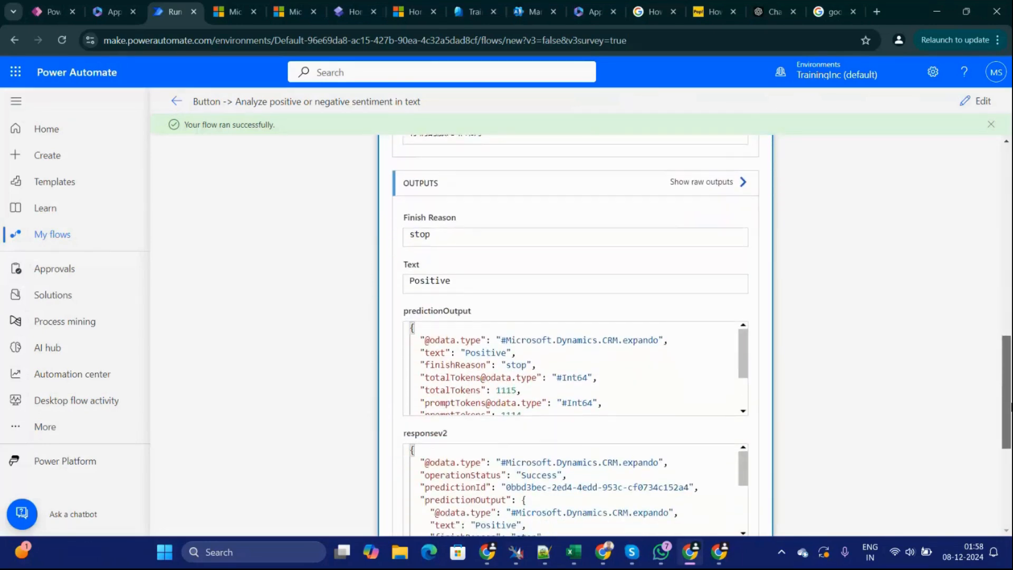
left_click_drag(1010, 417, 1010, 466)
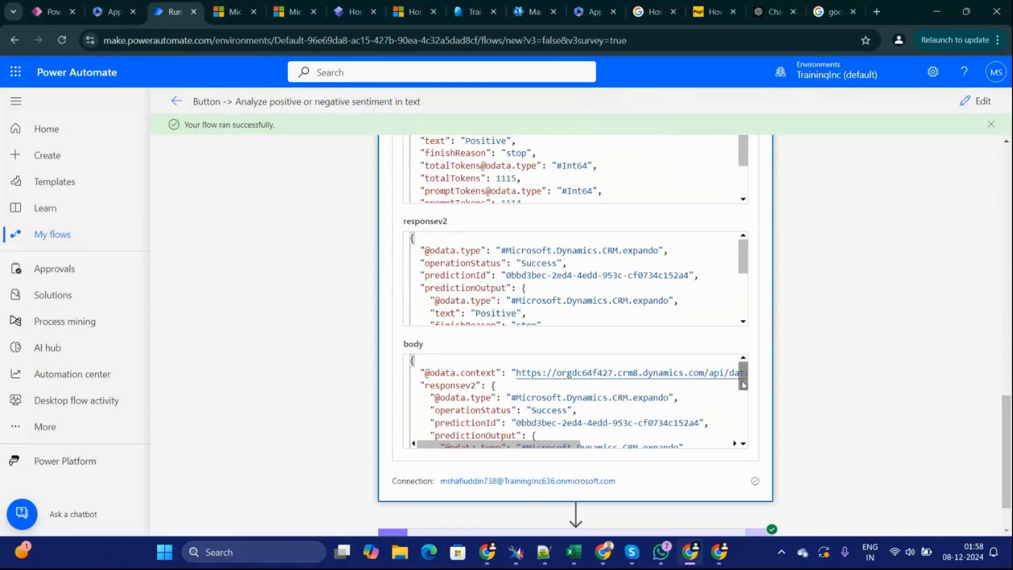
left_click_drag(742, 382, 743, 381)
scroll(530, 436, "right", 1)
left_click_drag(530, 436, 473, 411)
left_click_drag(744, 385, 742, 441)
scroll(1009, 443, "down", 1)
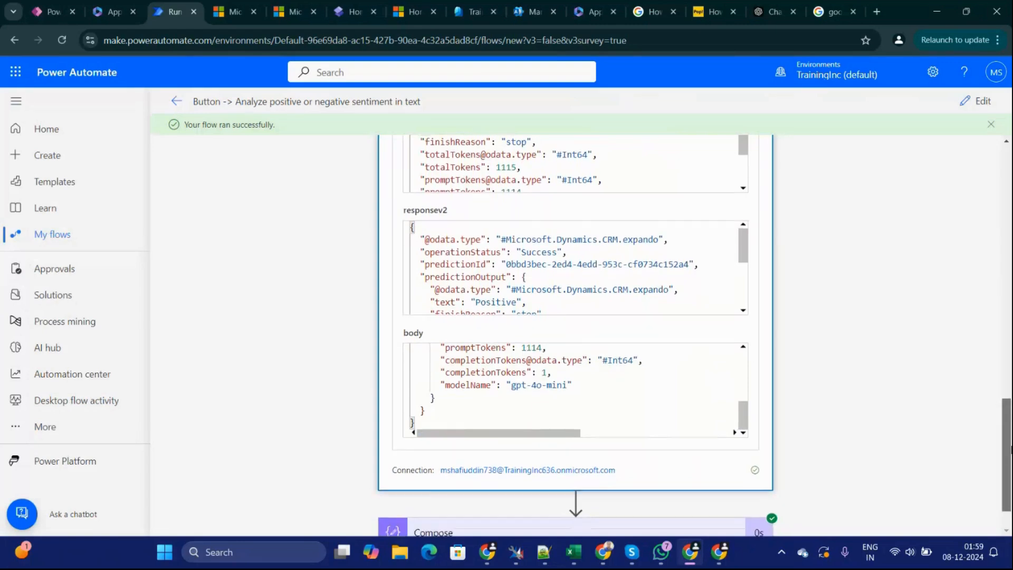
Step: Expand the run's Compose action and review its inputs and outputs
left_click(684, 492)
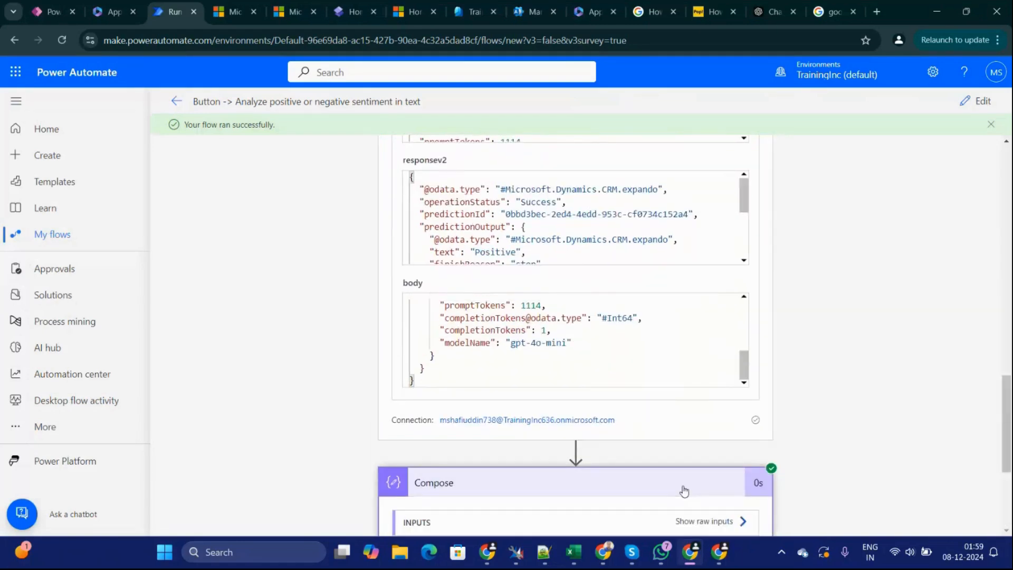
scroll(1010, 482, "down", 3)
scroll(1010, 481, "down", 1)
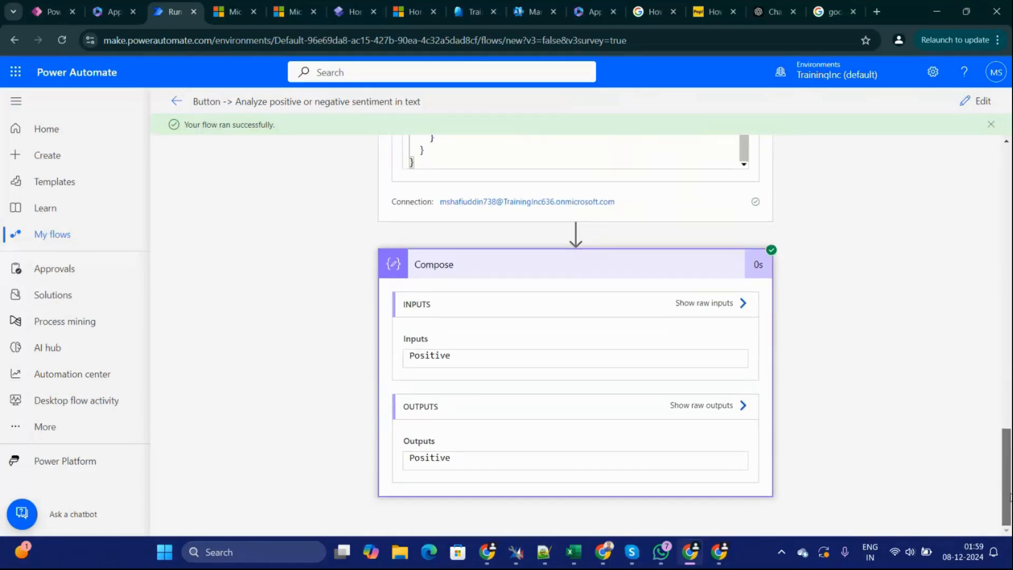